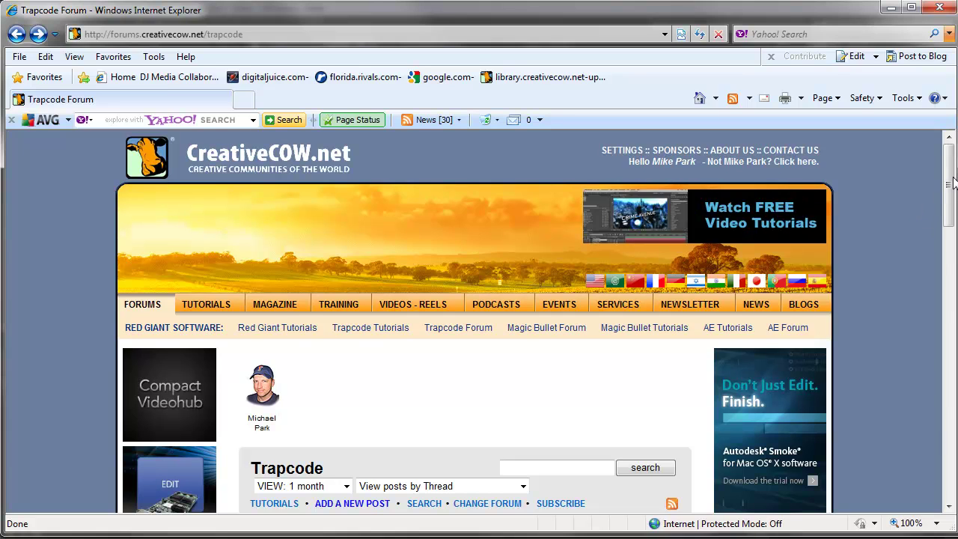
Read the CreativeCOW 'Text to sand using Particular' forum post, then minimize Internet Explorer.
{"action": "scroll", "coordinate": [953, 183], "scroll_direction": "down", "scroll_amount": 4}
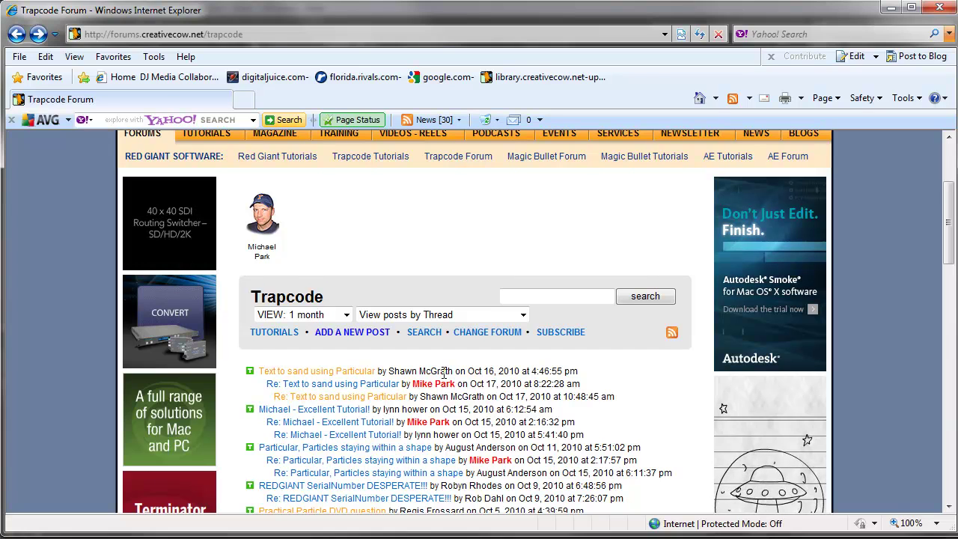
{"action": "left_click", "coordinate": [352, 372]}
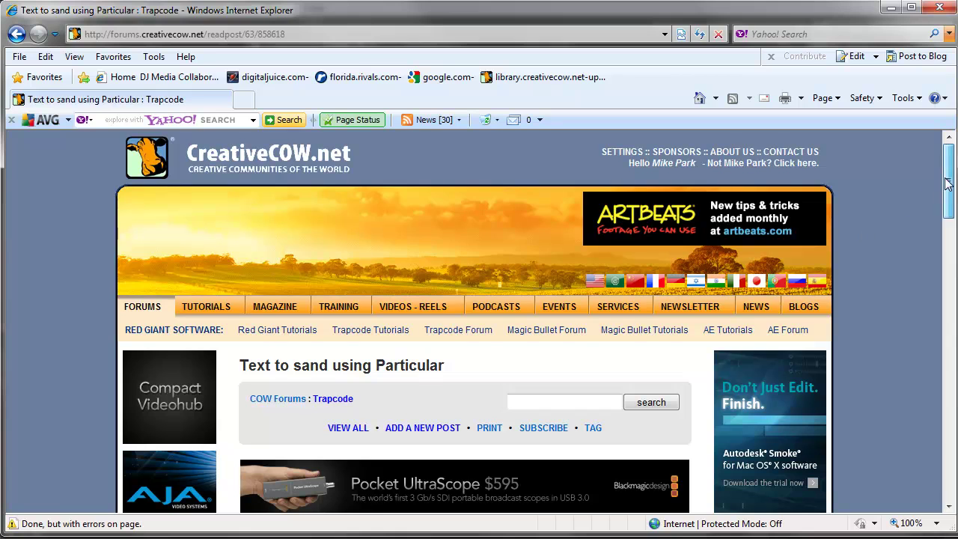
{"action": "left_click_drag", "start_coordinate": [948, 185], "coordinate": [946, 247]}
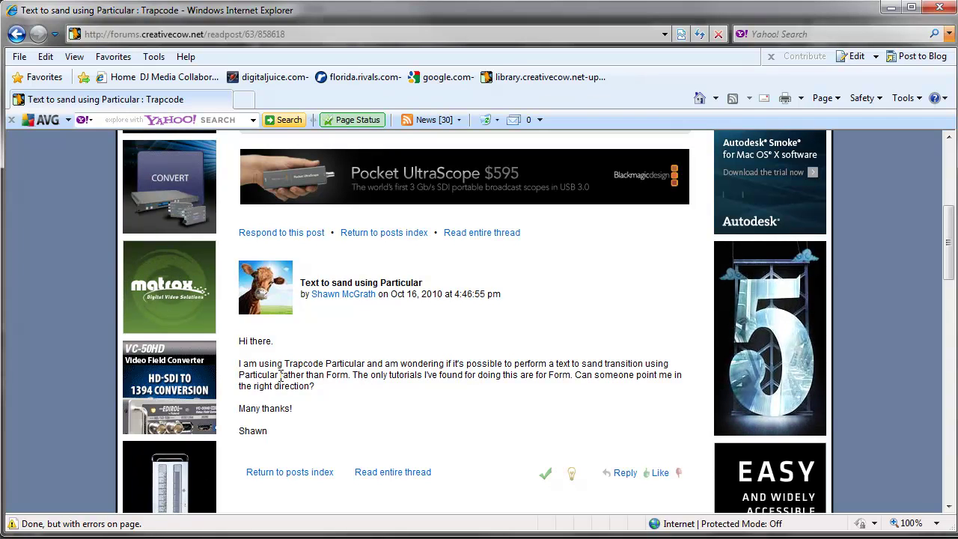
{"action": "scroll", "coordinate": [547, 370], "scroll_direction": "up", "scroll_amount": 1}
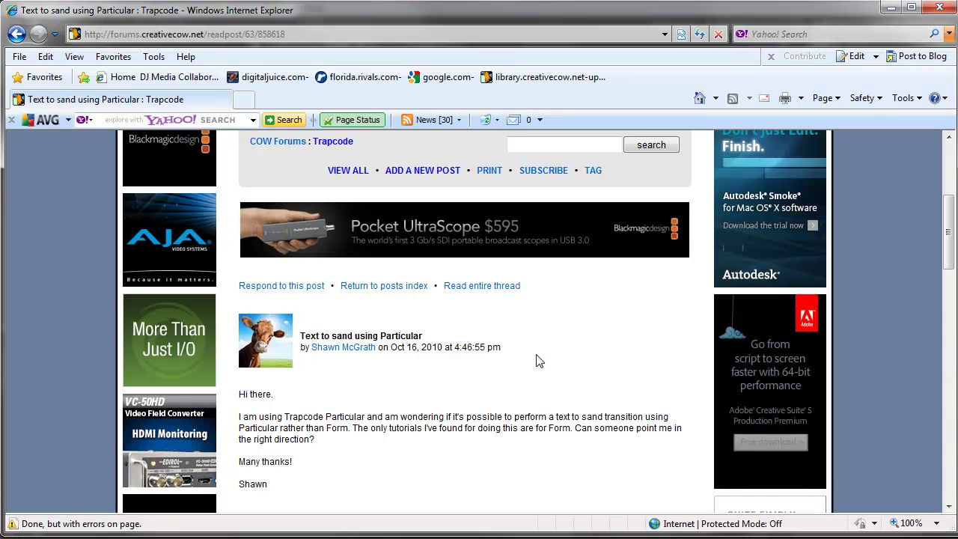
{"action": "scroll", "coordinate": [535, 361], "scroll_direction": "up", "scroll_amount": 3}
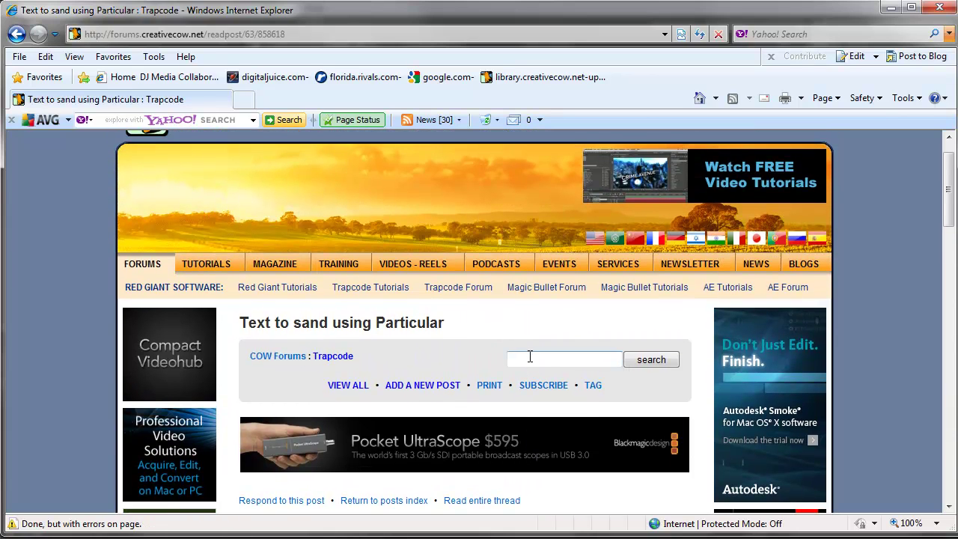
{"action": "scroll", "coordinate": [530, 356], "scroll_direction": "up", "scroll_amount": 1}
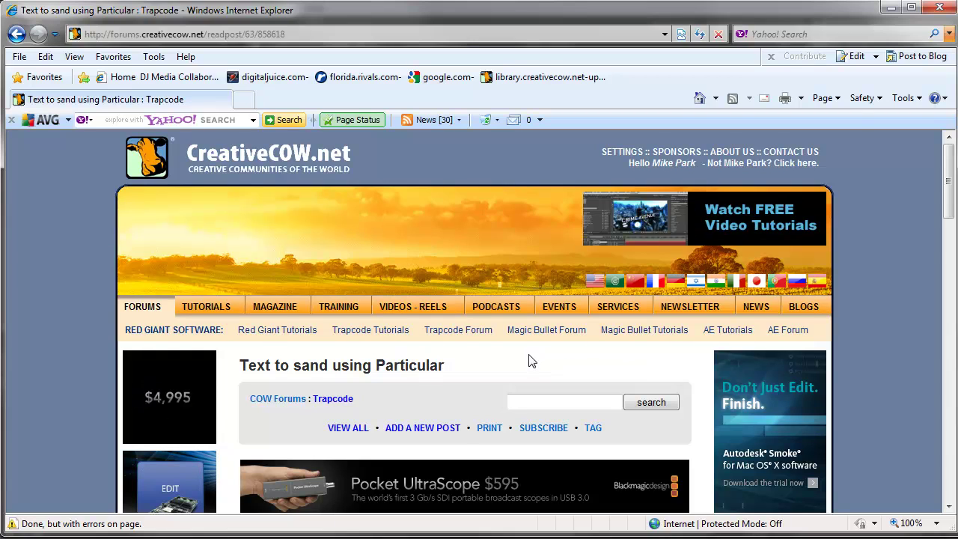
{"action": "scroll", "coordinate": [863, 268], "scroll_direction": "down", "scroll_amount": 1}
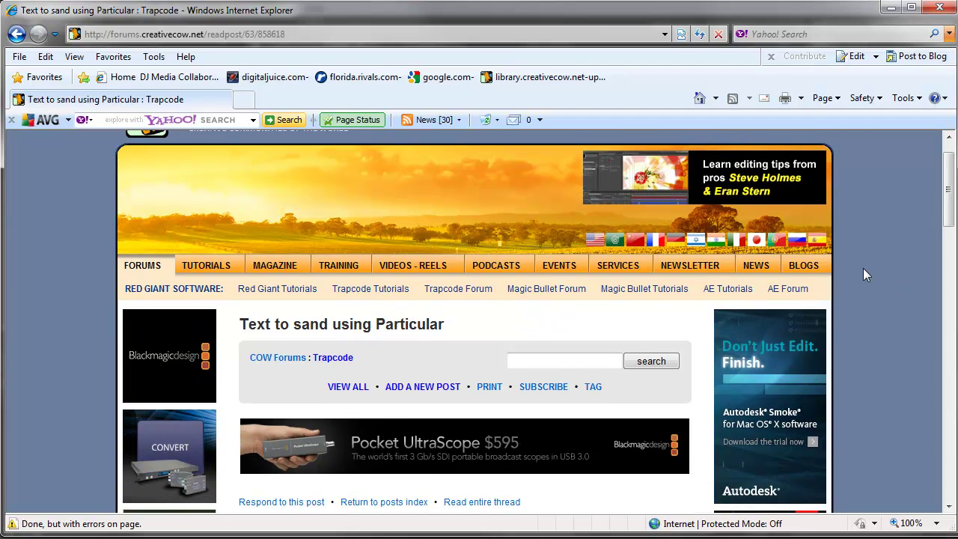
{"action": "left_click", "coordinate": [891, 11]}
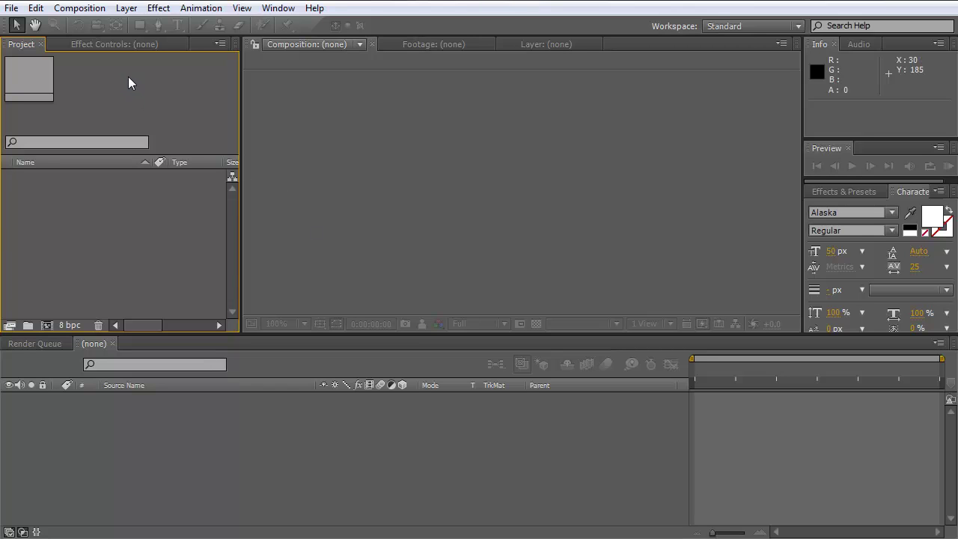
Create a black 800×450 composition 'Text source' at 23.976 fps, 0:00:09:00 long.
{"action": "left_click", "coordinate": [79, 8]}
{"action": "left_click", "coordinate": [99, 25]}
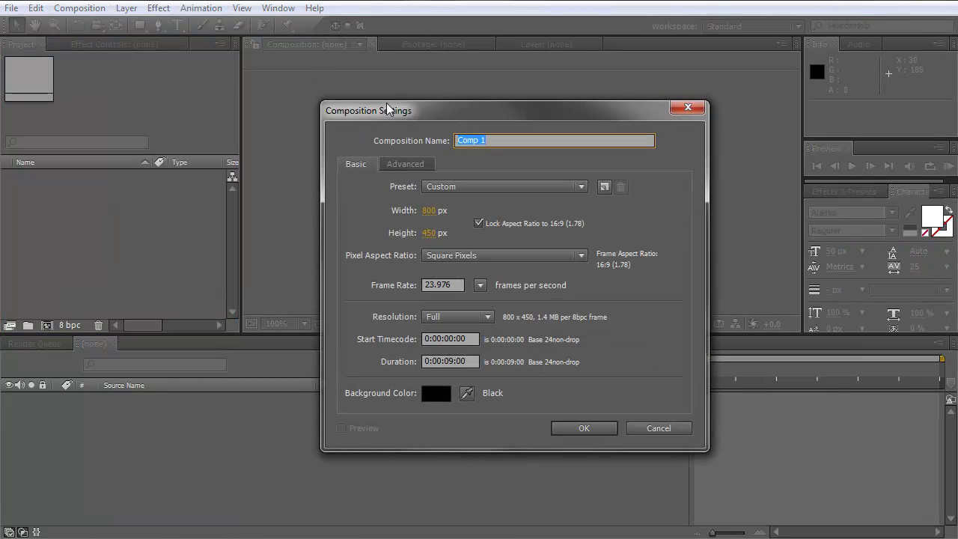
{"action": "type", "text": "Text source"}
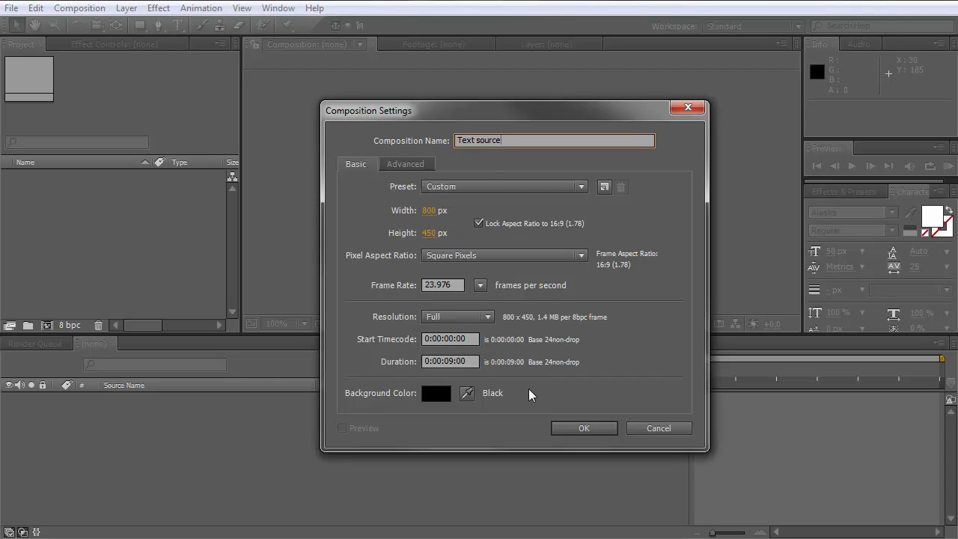
{"action": "left_click", "coordinate": [581, 426]}
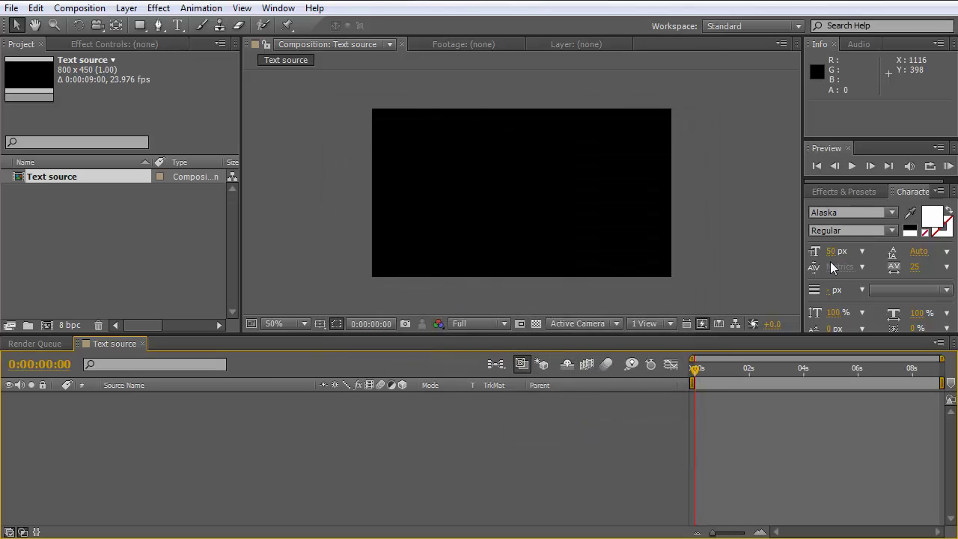
Add a white 'CreativeCow.net' text layer centred in the frame.
{"action": "left_click", "coordinate": [178, 25]}
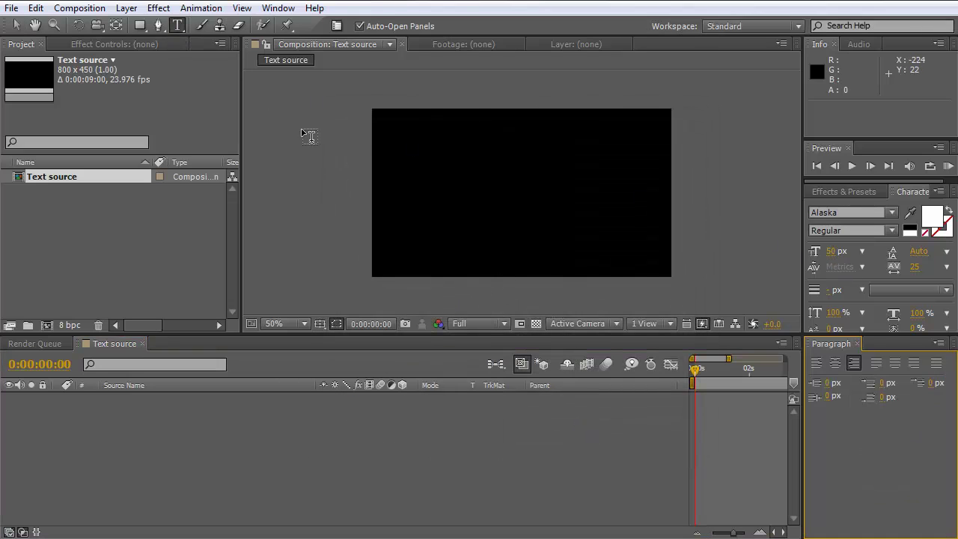
{"action": "left_click", "coordinate": [429, 210]}
{"action": "type", "text": "C"}
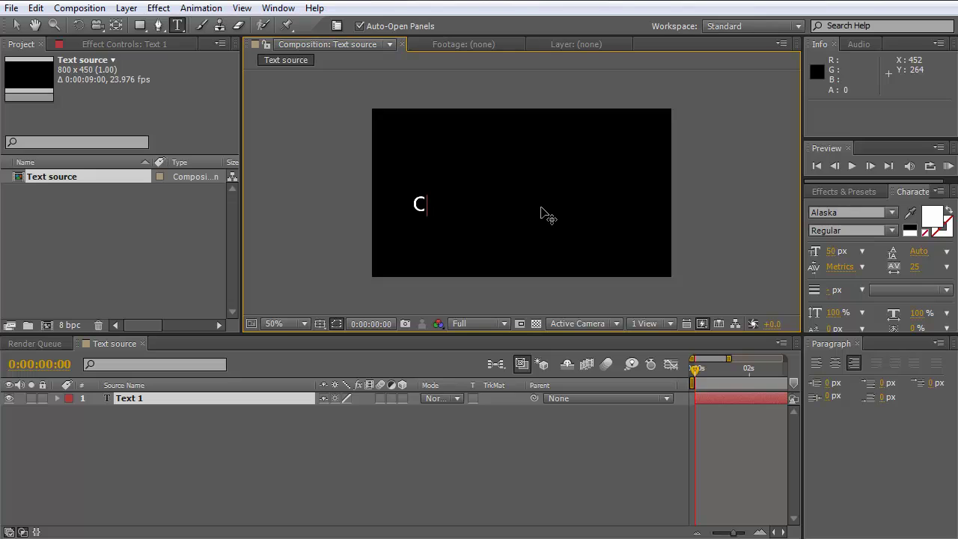
{"action": "type", "text": "reativeCo"}
{"action": "type", "text": "w.net"}
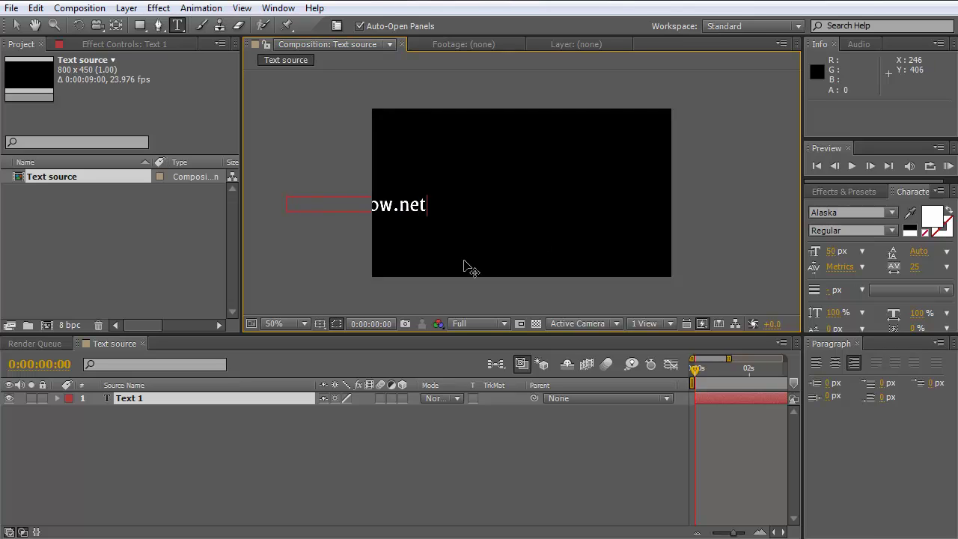
{"action": "left_click_drag", "start_coordinate": [463, 264], "coordinate": [626, 252]}
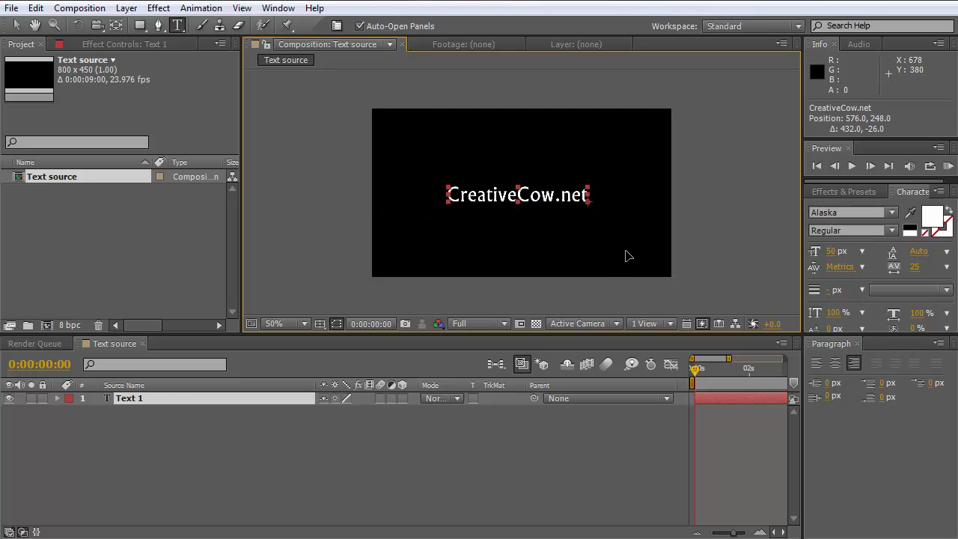
{"action": "key", "text": "KP_Enter"}
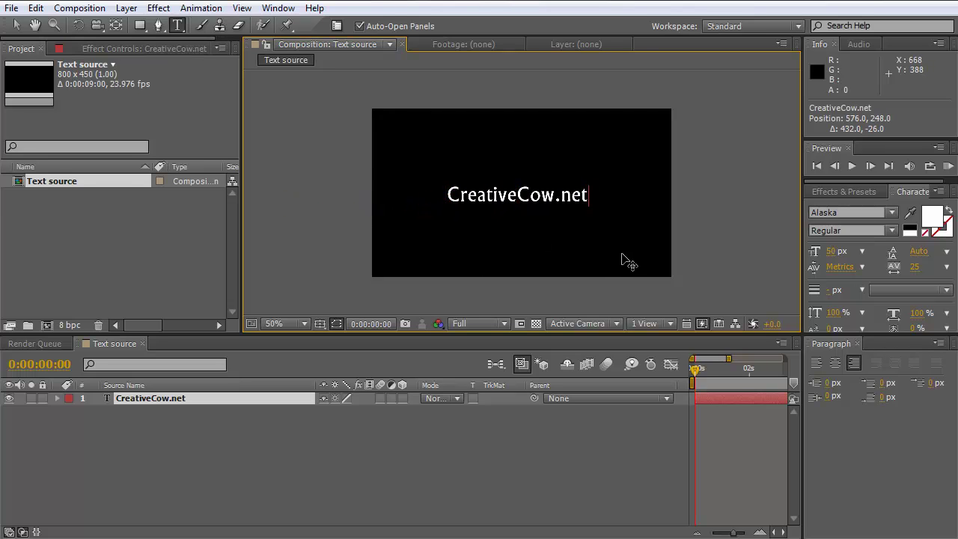
{"action": "left_click", "coordinate": [256, 428]}
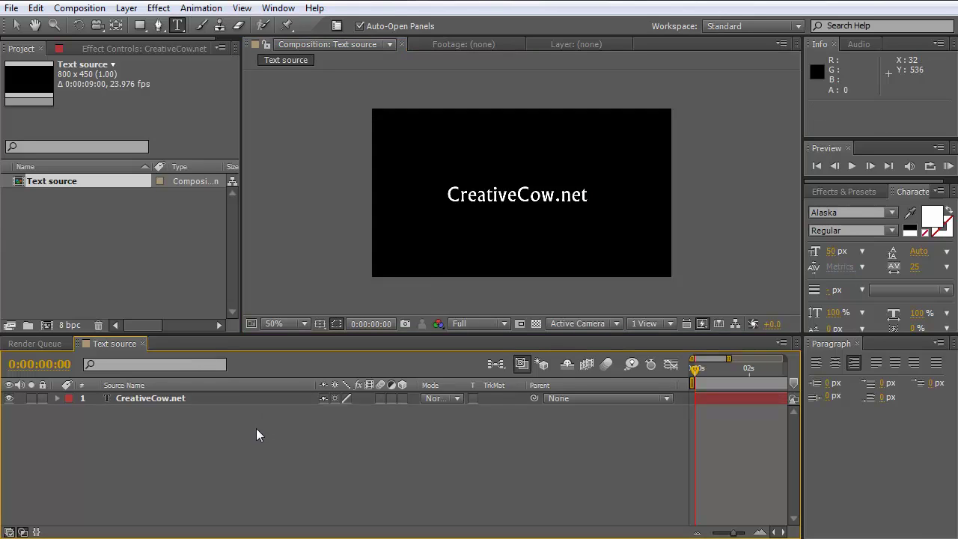
Nest Text source in a new composition renamed 'Text source wipe'.
{"action": "left_click", "coordinate": [41, 184]}
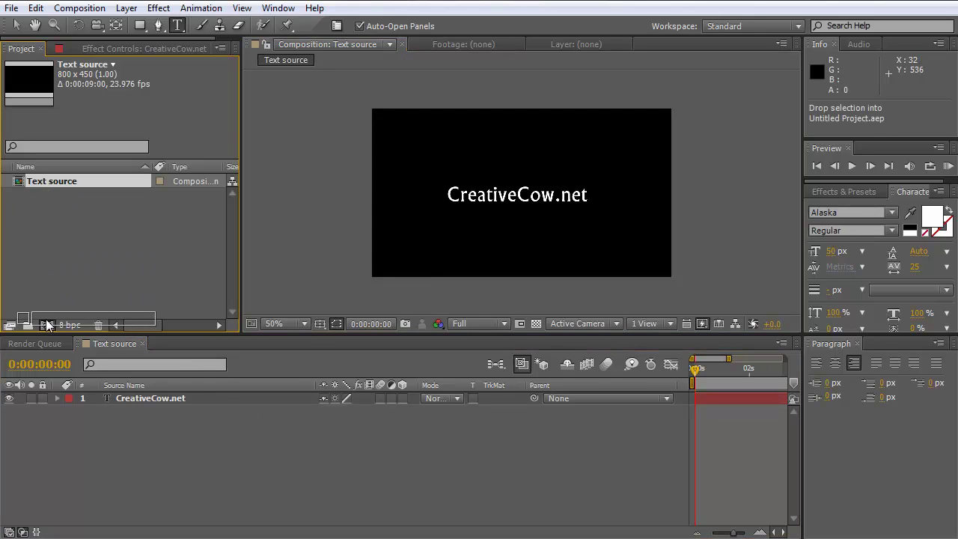
{"action": "left_click_drag", "start_coordinate": [46, 323], "coordinate": [46, 323]}
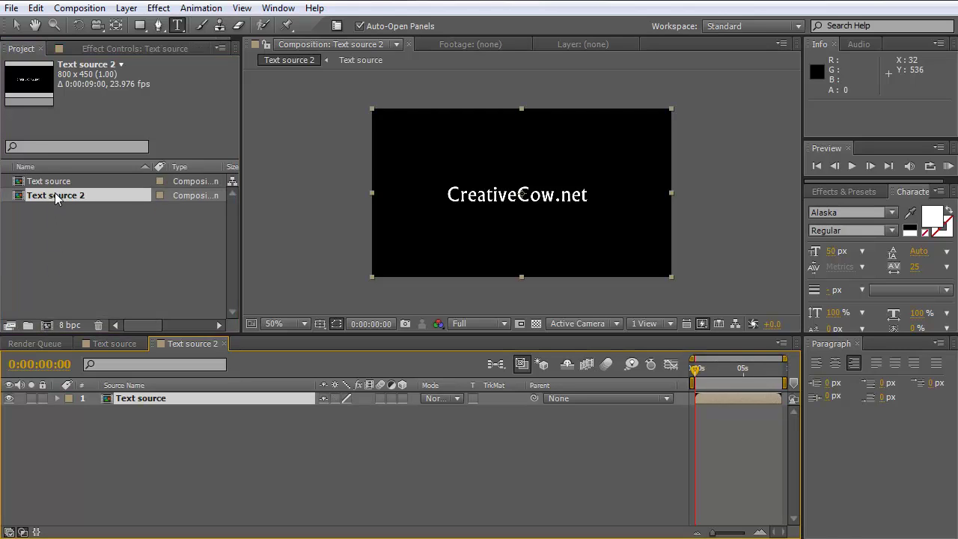
{"action": "key", "text": "Return"}
{"action": "key", "text": "End"}
{"action": "key", "text": "BackSpace"}
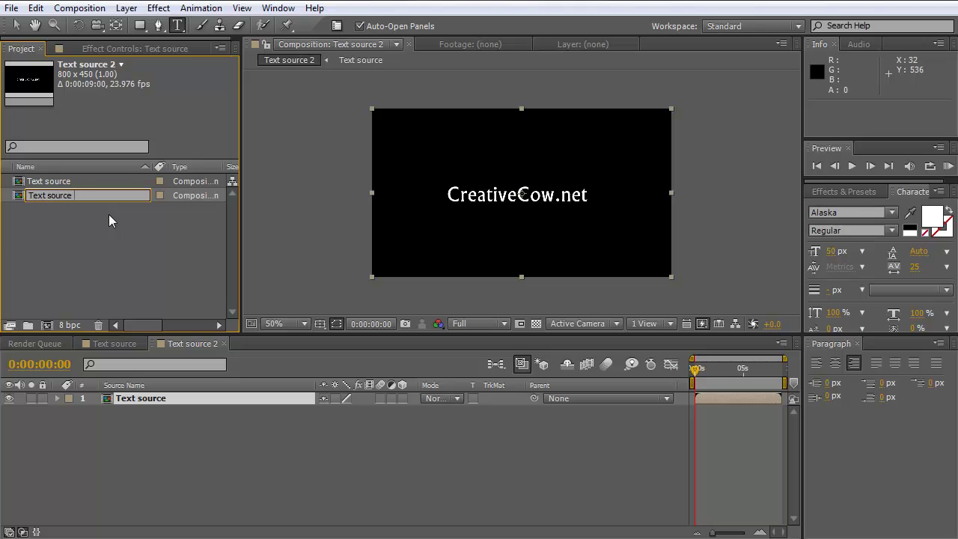
{"action": "type", "text": "wipe"}
{"action": "left_click", "coordinate": [68, 244]}
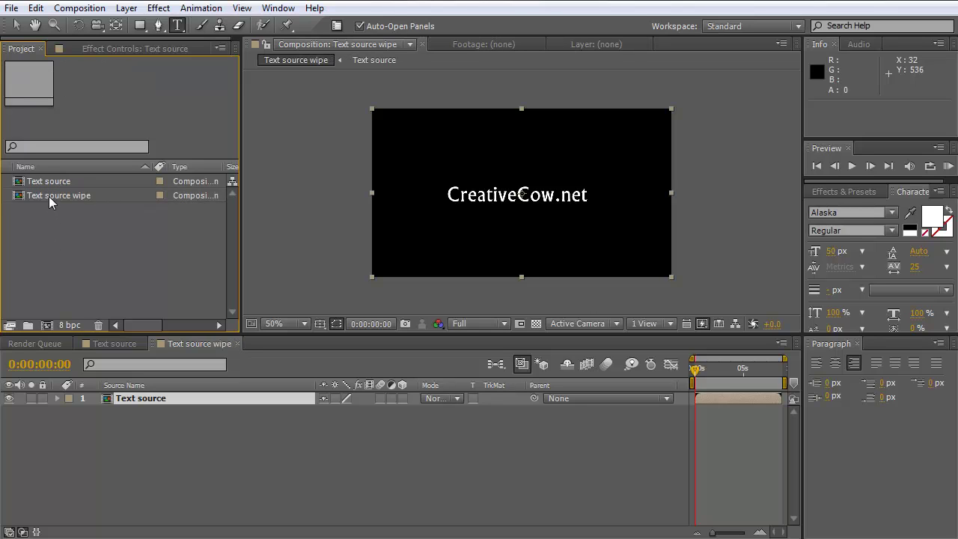
{"action": "left_click", "coordinate": [48, 196]}
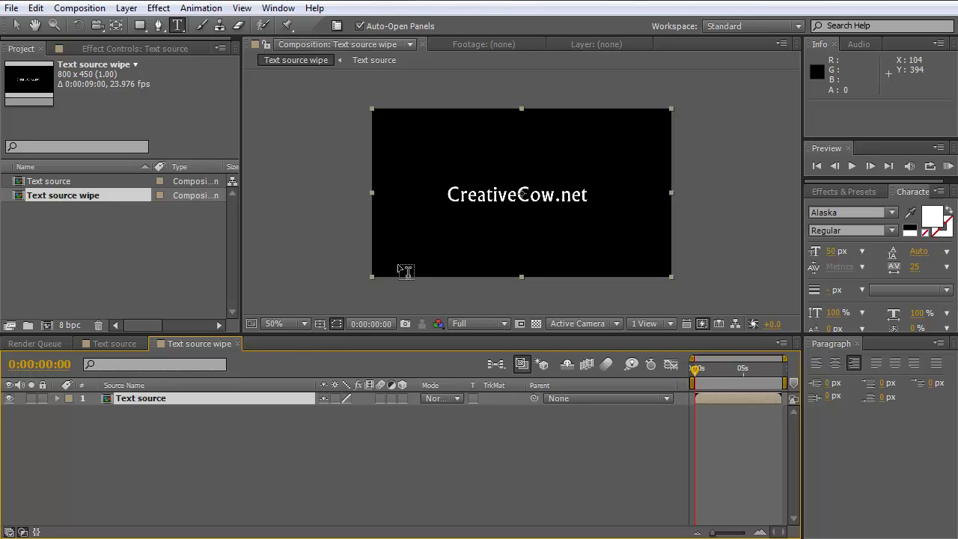
Draw a rectangular mask on the text and keyframe it sliding right by 0:00:04:18.
{"action": "left_click", "coordinate": [140, 25]}
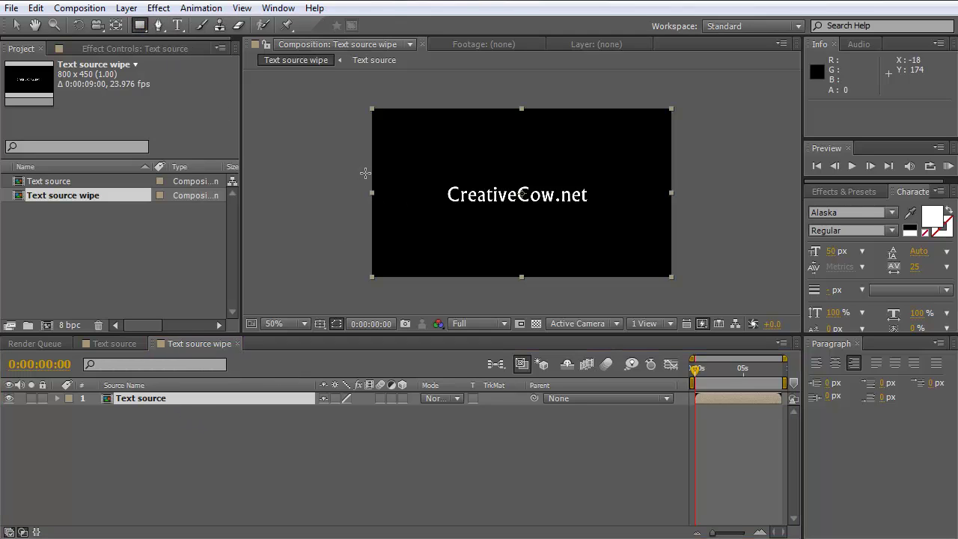
{"action": "left_click_drag", "start_coordinate": [470, 135], "coordinate": [494, 255]}
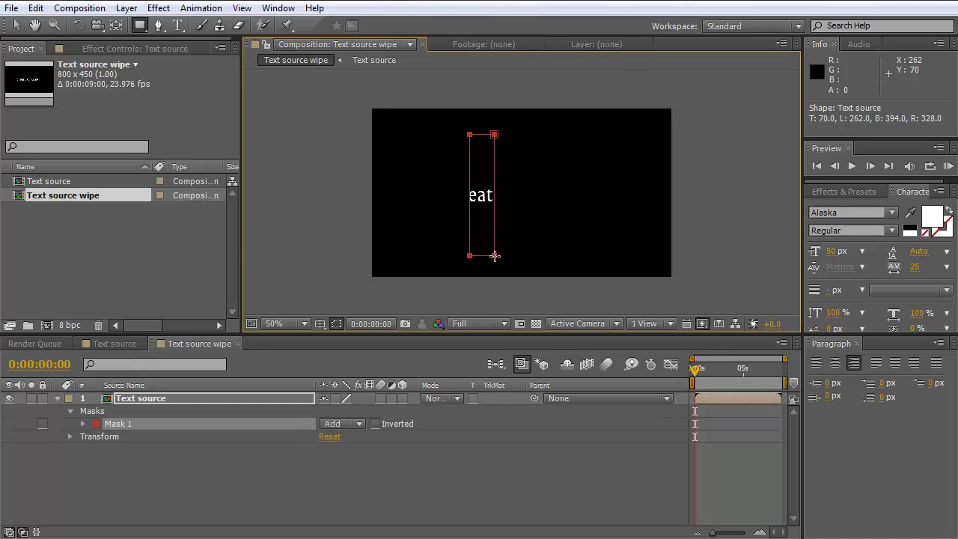
{"action": "left_click", "coordinate": [84, 424]}
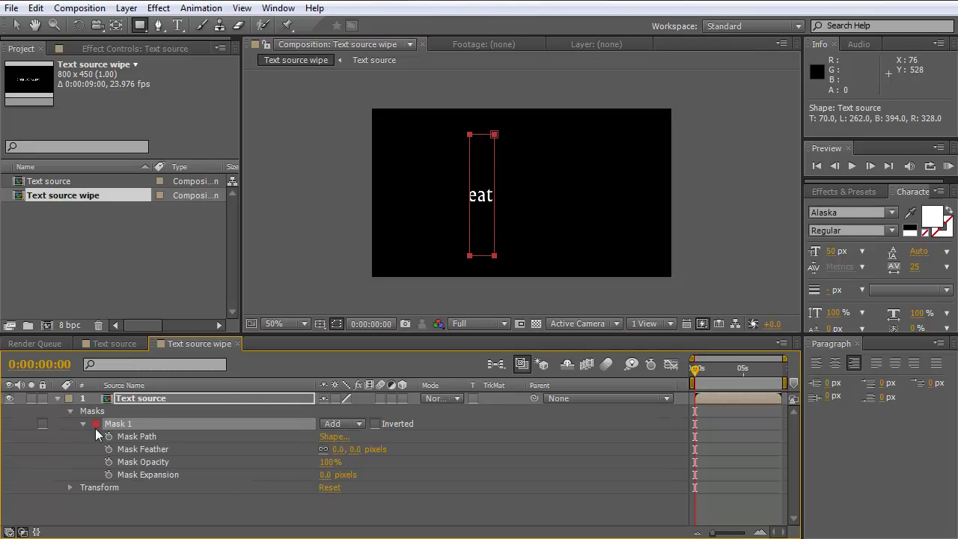
{"action": "left_click", "coordinate": [109, 437]}
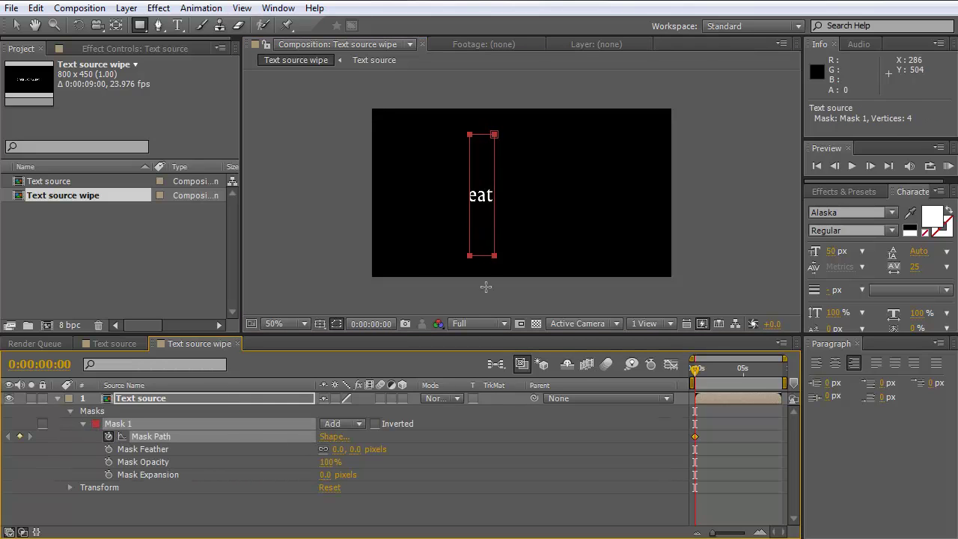
{"action": "left_click", "coordinate": [16, 26]}
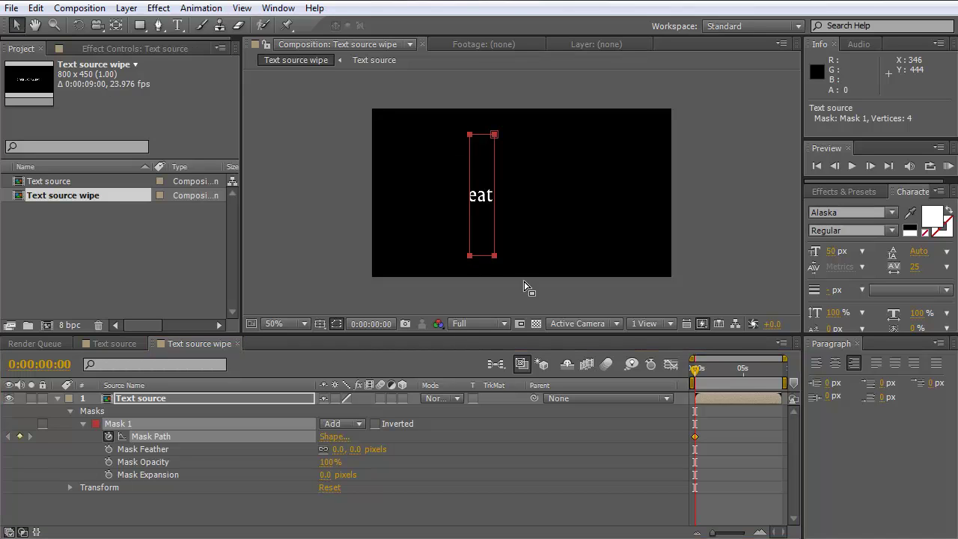
{"action": "left_click", "coordinate": [743, 368]}
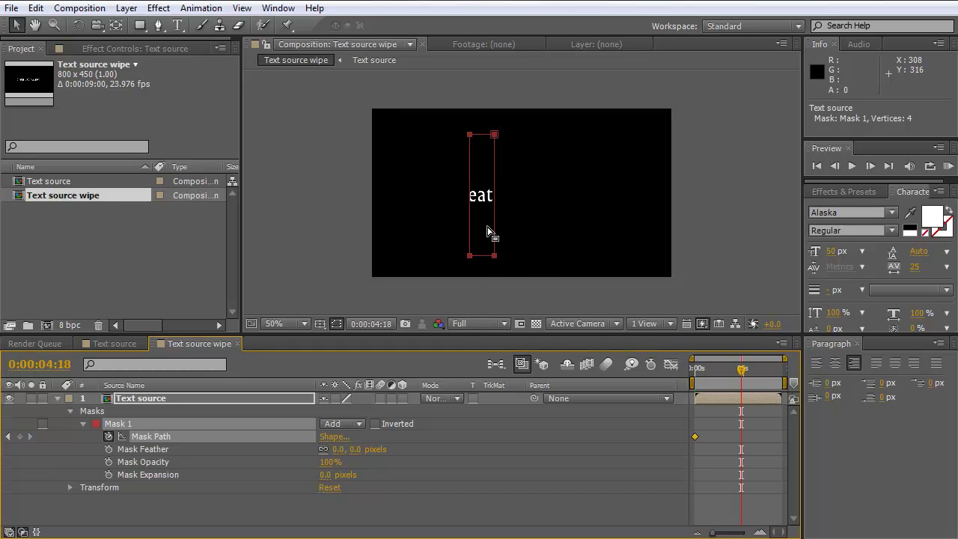
{"action": "mouse_move", "coordinate": [493, 223]}
{"action": "left_mouse_down"}
{"action": "mouse_move", "coordinate": [518, 223]}
{"action": "mouse_move", "coordinate": [494, 221]}
{"action": "left_mouse_up"}
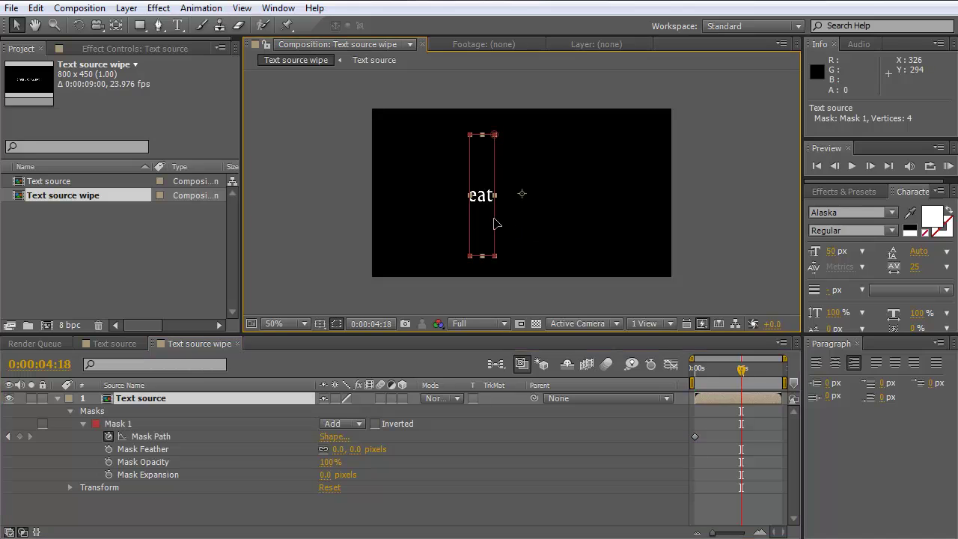
{"action": "left_click", "coordinate": [477, 285]}
{"action": "left_click", "coordinate": [135, 423]}
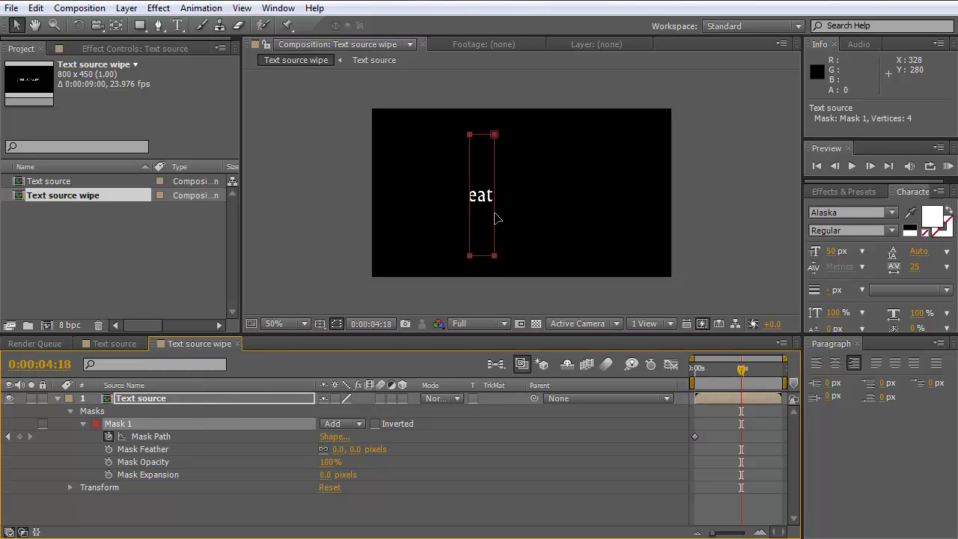
{"action": "left_click_drag", "start_coordinate": [494, 217], "coordinate": [633, 218]}
{"action": "left_click_drag", "start_coordinate": [742, 368], "coordinate": [687, 375]}
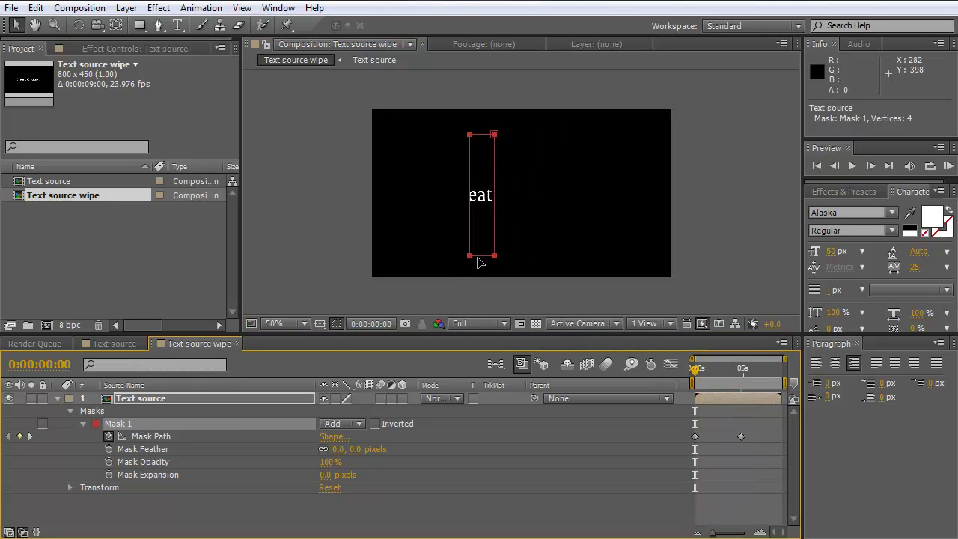
Delete both Mask Path keyframes and select Mask 1 for removal.
{"action": "left_click", "coordinate": [148, 437]}
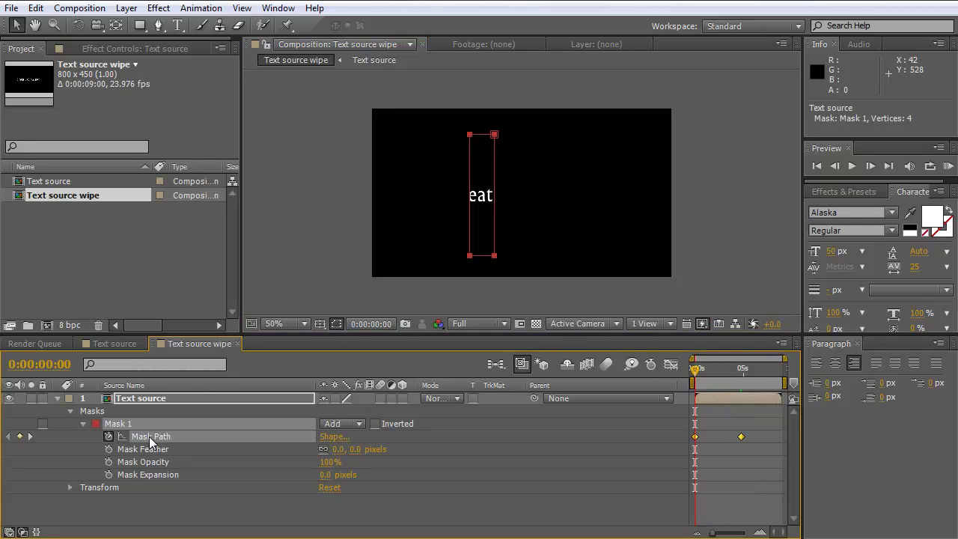
{"action": "key", "text": "Delete"}
{"action": "left_click", "coordinate": [129, 424]}
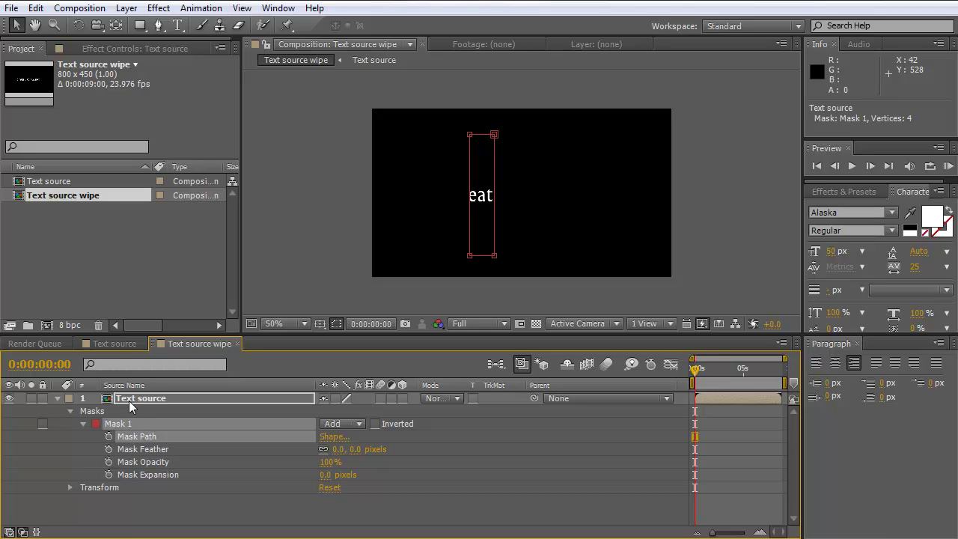
Delete Mask 1 and create a new black solid named 'Wipe'.
{"action": "key", "text": "Delete"}
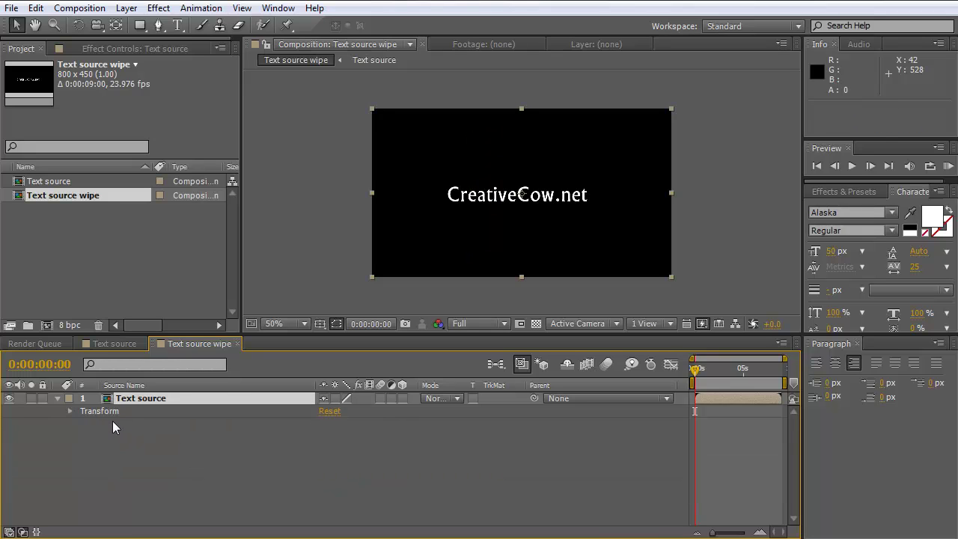
{"action": "left_click", "coordinate": [126, 8]}
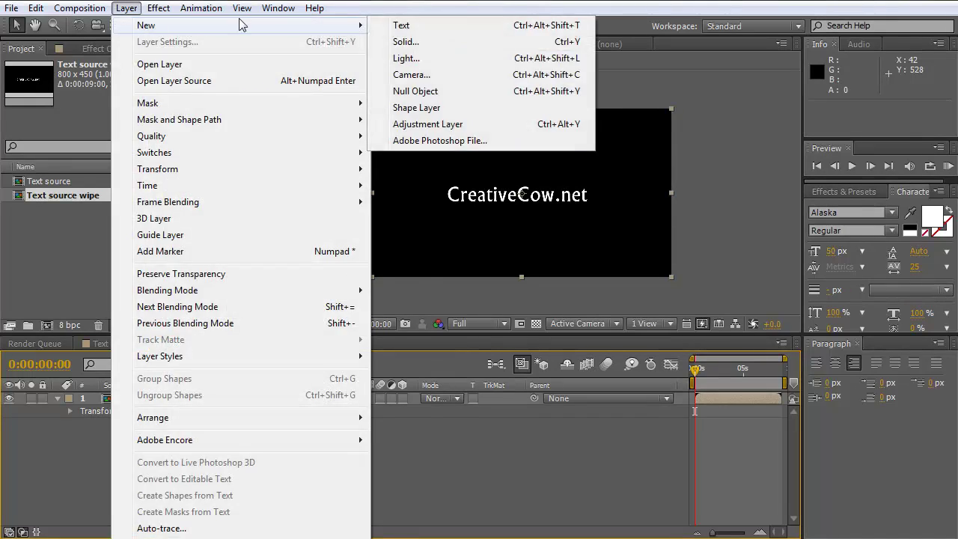
{"action": "mouse_move", "coordinate": [315, 7]}
{"action": "mouse_move", "coordinate": [126, 9]}
{"action": "mouse_move", "coordinate": [252, 26]}
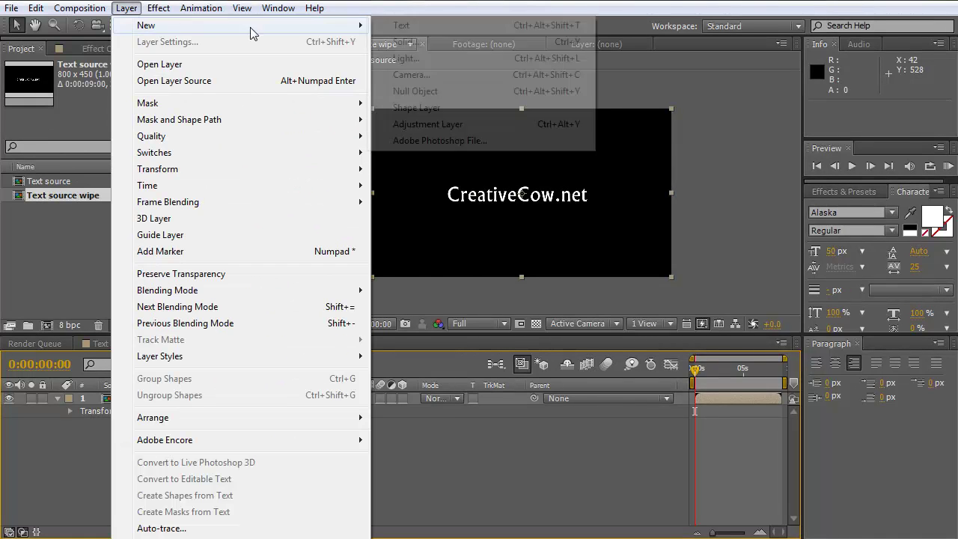
{"action": "left_click", "coordinate": [405, 42]}
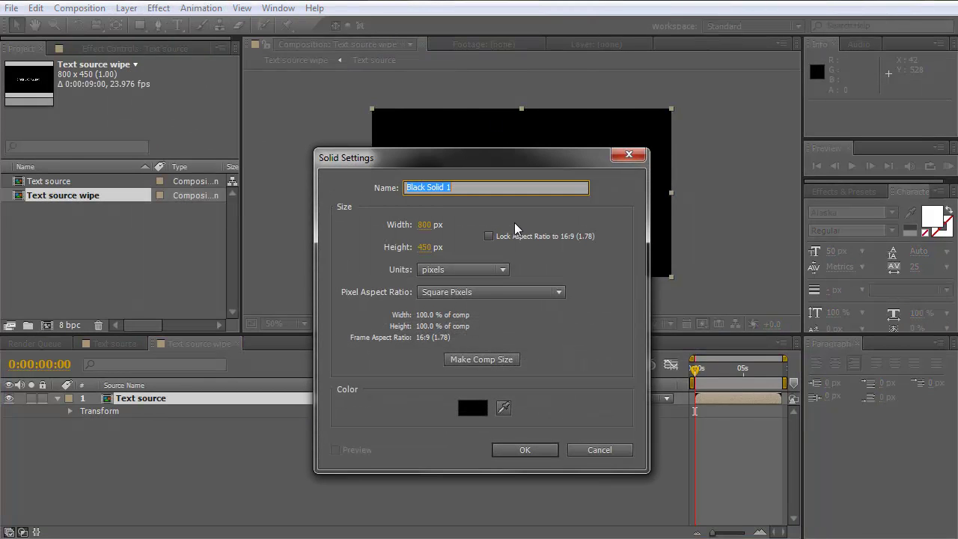
{"action": "type", "text": "Wipe"}
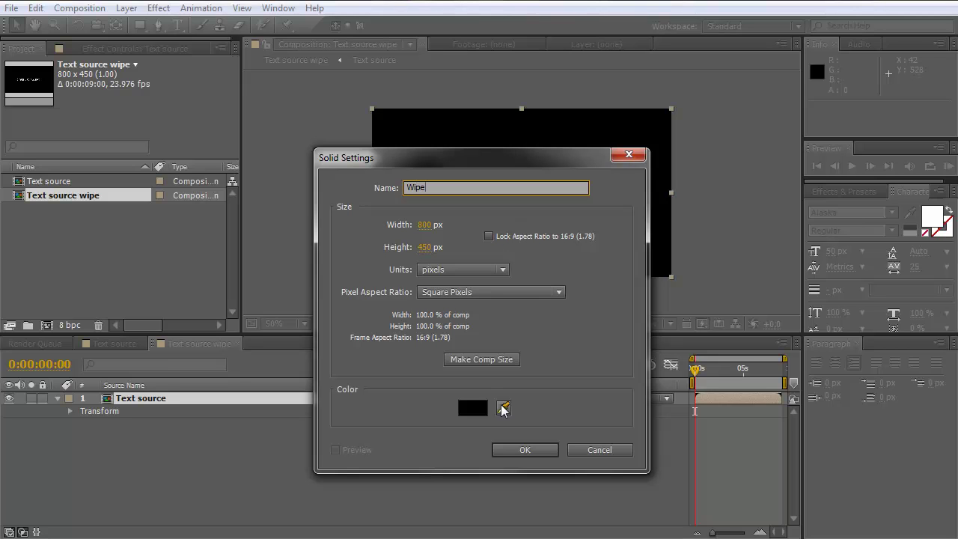
{"action": "left_click", "coordinate": [525, 450]}
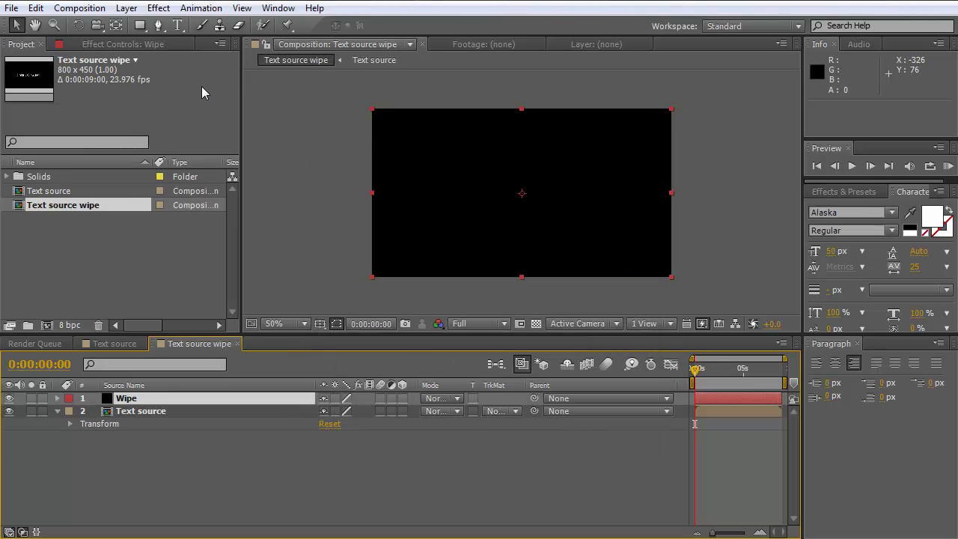
Add CC Light Sweep with Direction 0, centre it left, and put Text source above Wipe.
{"action": "left_click", "coordinate": [158, 8]}
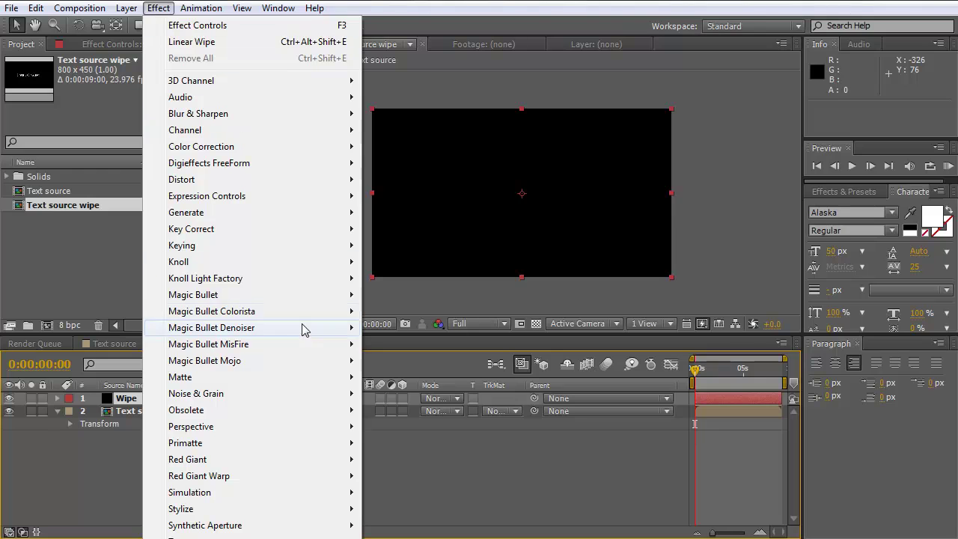
{"action": "mouse_move", "coordinate": [260, 216]}
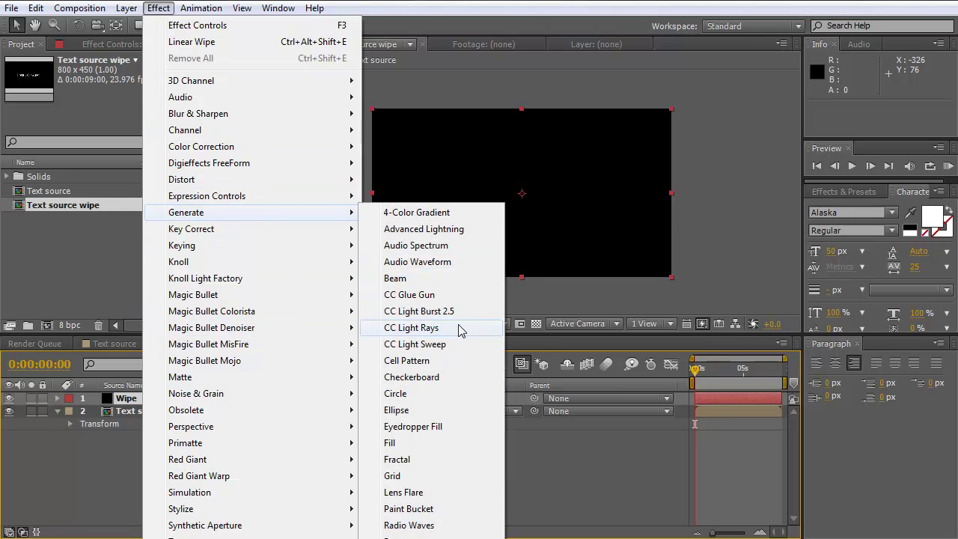
{"action": "left_click", "coordinate": [455, 350]}
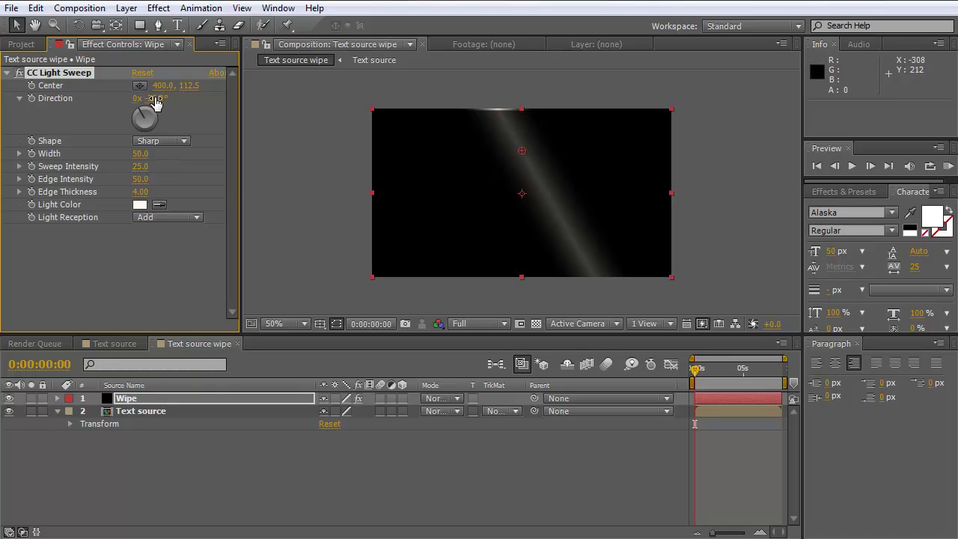
{"action": "left_click", "coordinate": [155, 99]}
{"action": "type", "text": "0"}
{"action": "key", "text": "Return"}
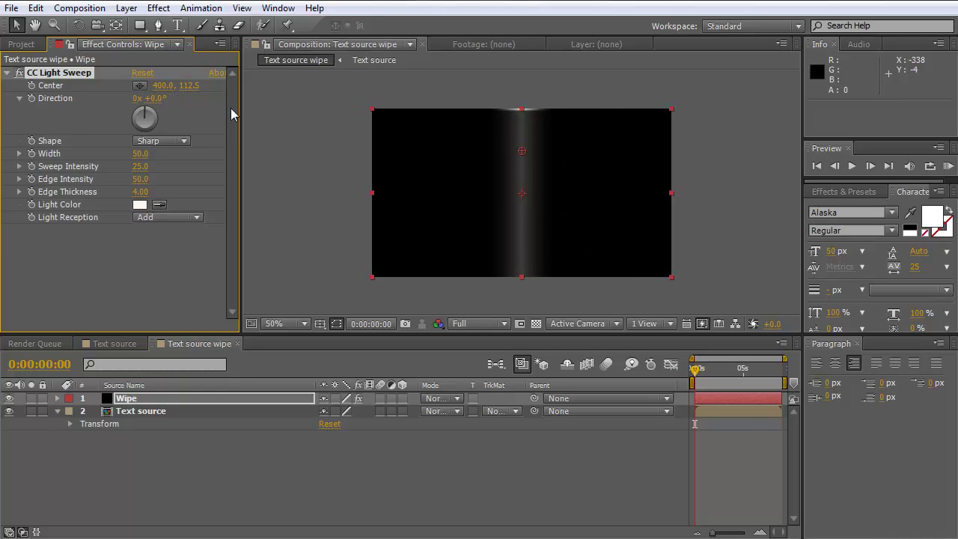
{"action": "left_click_drag", "start_coordinate": [522, 151], "coordinate": [414, 174]}
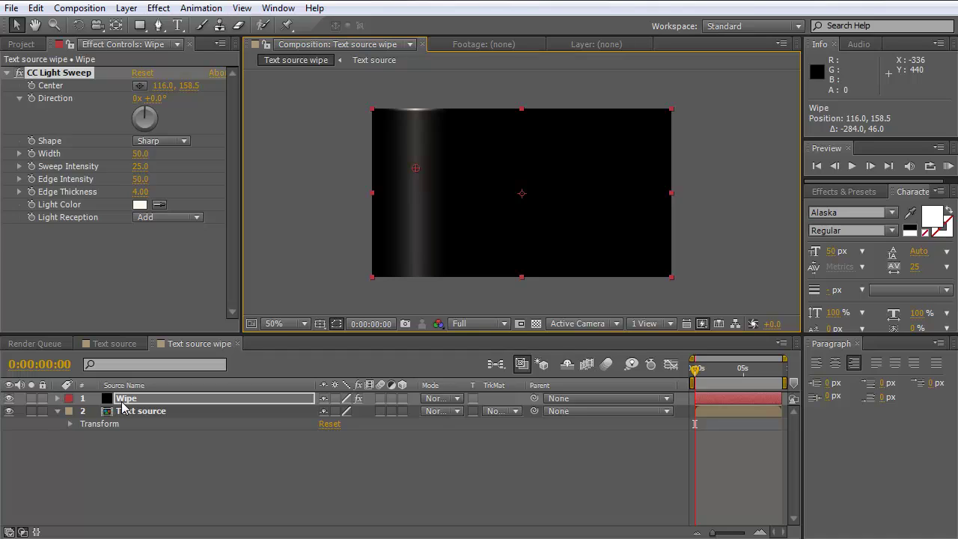
{"action": "left_click_drag", "start_coordinate": [124, 415], "coordinate": [124, 394]}
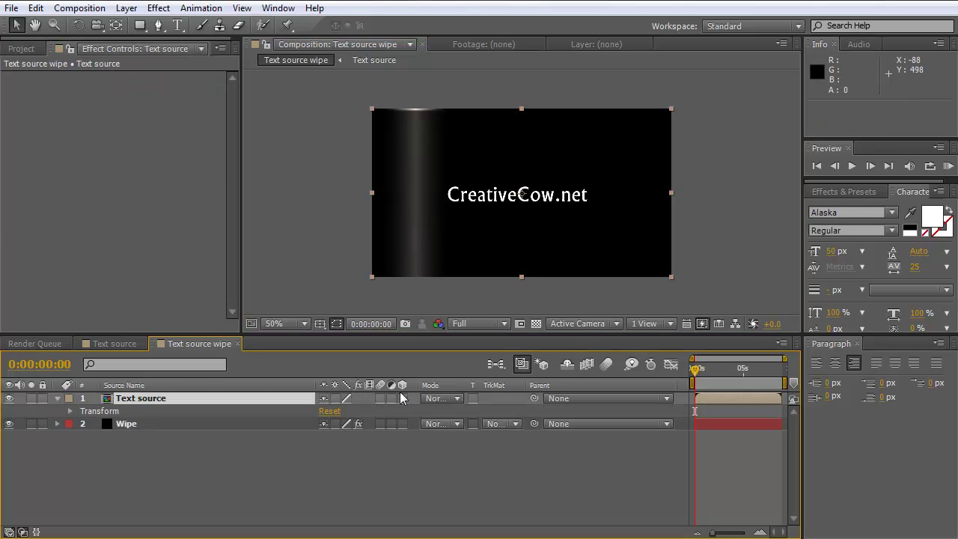
Place the Wipe layer's sweep Center at the left edge, then test it toward the right.
{"action": "left_click", "coordinate": [149, 425]}
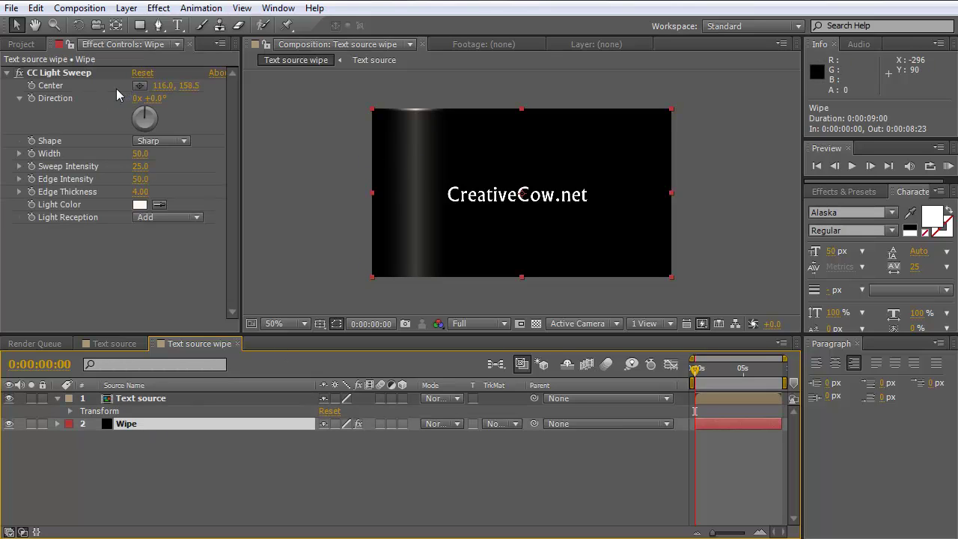
{"action": "left_click", "coordinate": [140, 87]}
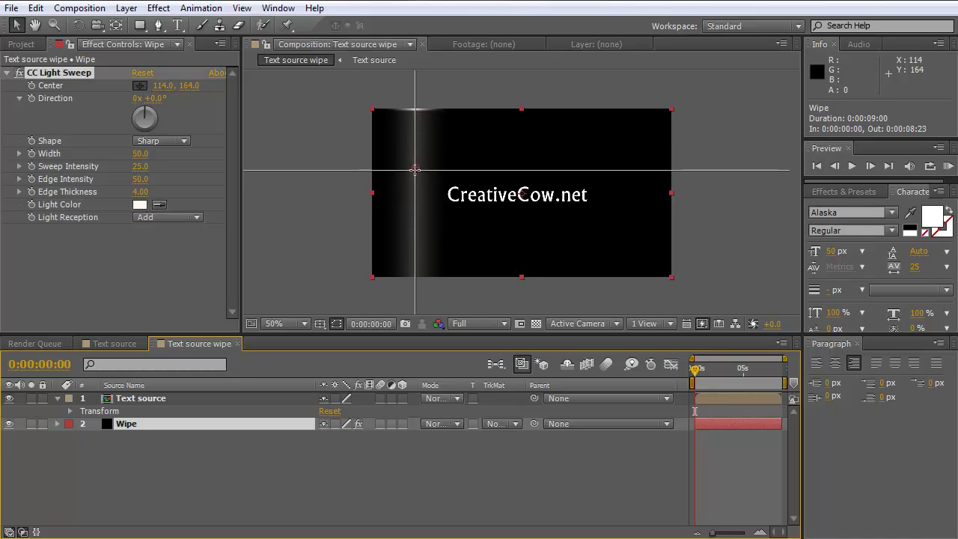
{"action": "left_click", "coordinate": [372, 183]}
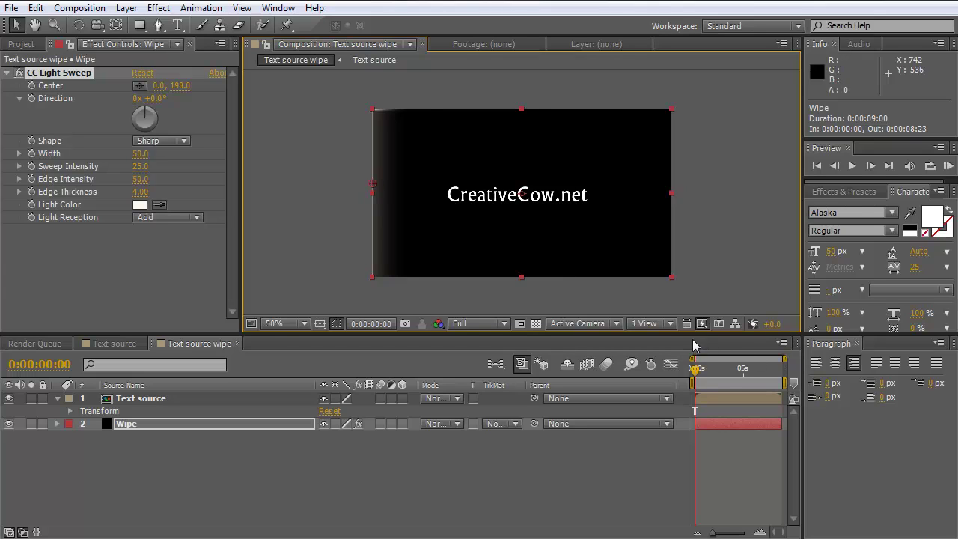
{"action": "left_click", "coordinate": [733, 377]}
{"action": "left_click_drag", "start_coordinate": [734, 378], "coordinate": [739, 378]}
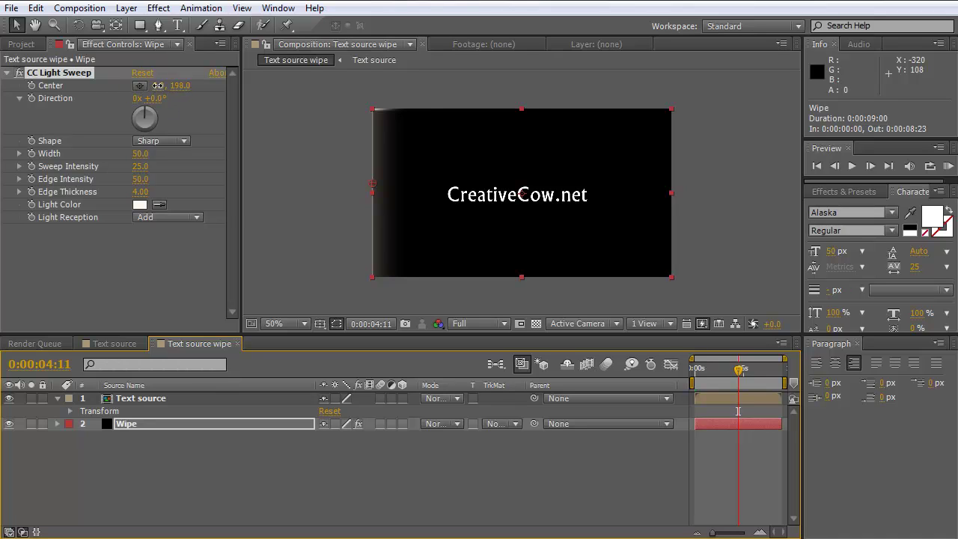
{"action": "left_click_drag", "start_coordinate": [158, 86], "coordinate": [782, 111]}
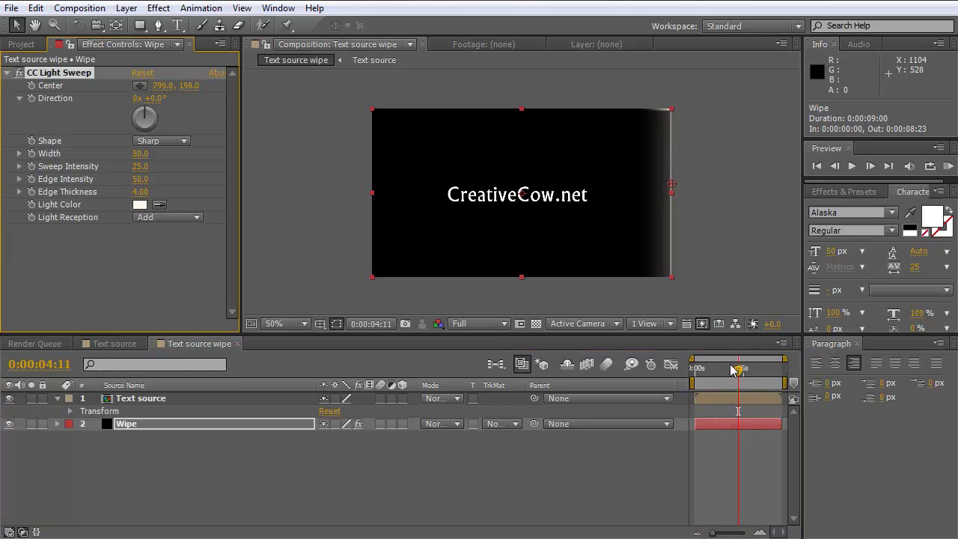
{"action": "left_click_drag", "start_coordinate": [738, 370], "coordinate": [696, 368]}
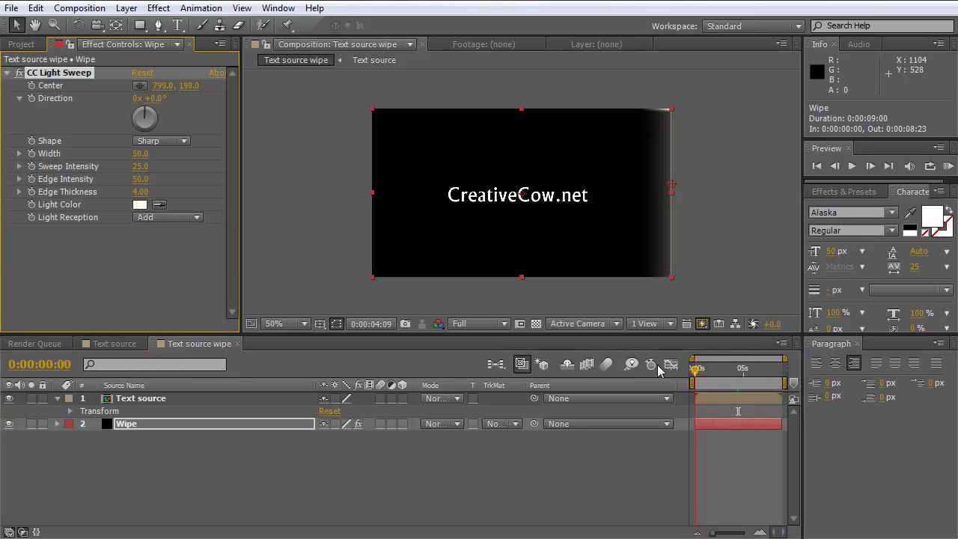
Keyframe the sweep Center from just off the left edge at 0:00 to the right edge at 4:18.
{"action": "left_click", "coordinate": [32, 86]}
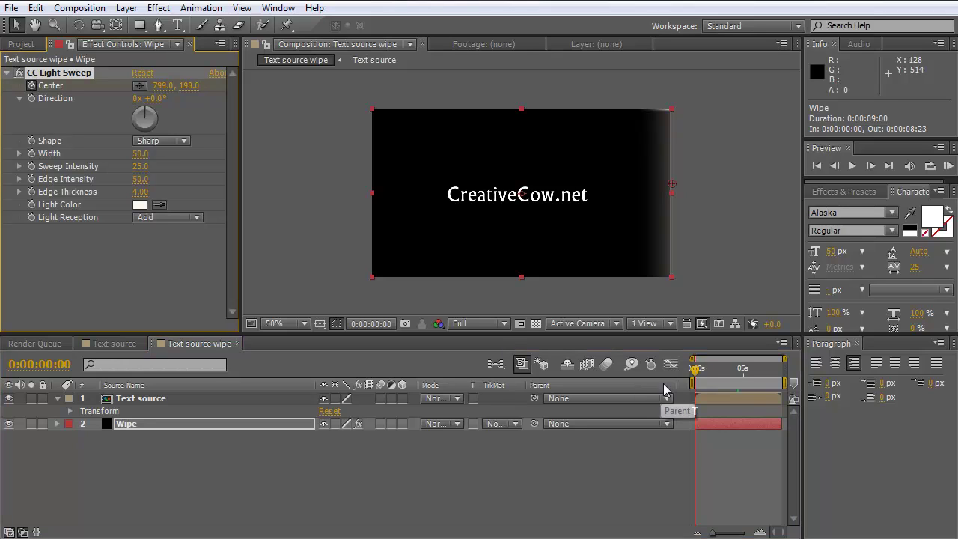
{"action": "left_click_drag", "start_coordinate": [672, 187], "coordinate": [364, 194]}
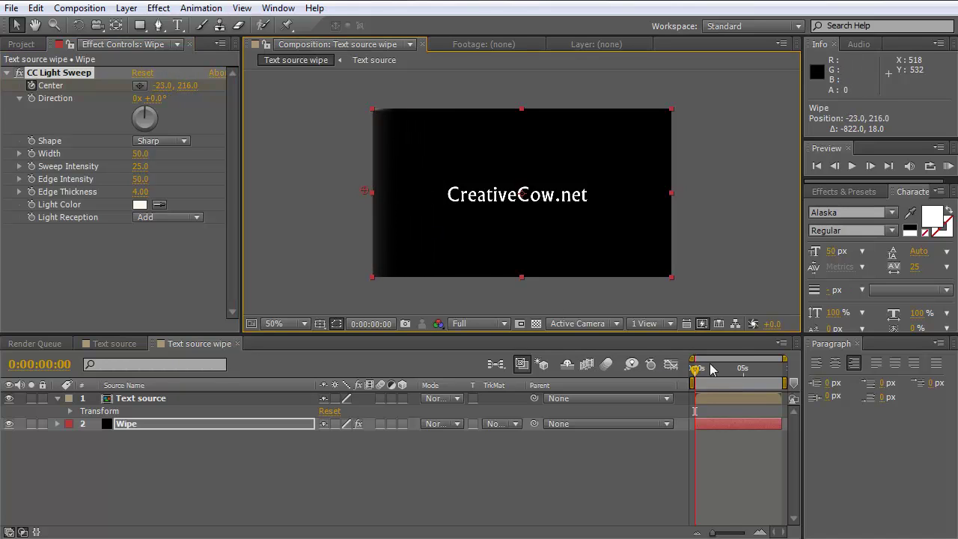
{"action": "left_click_drag", "start_coordinate": [714, 369], "coordinate": [742, 370]}
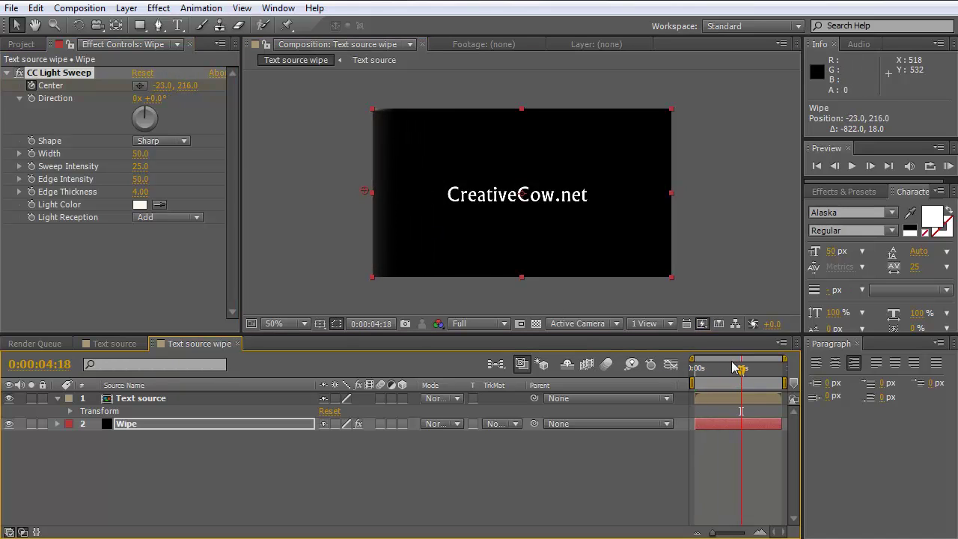
{"action": "left_click_drag", "start_coordinate": [367, 193], "coordinate": [683, 193]}
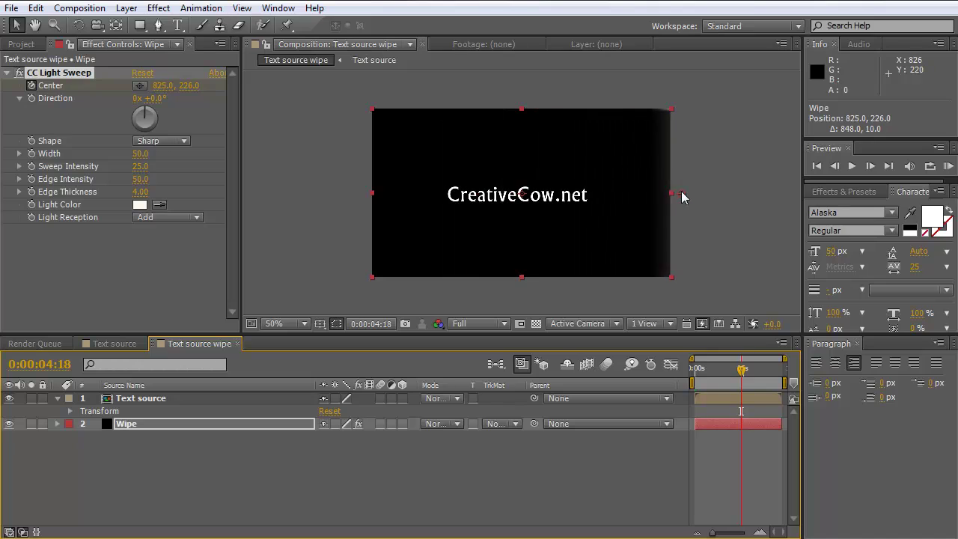
{"action": "mouse_move", "coordinate": [742, 378]}
{"action": "left_mouse_down"}
{"action": "mouse_move", "coordinate": [698, 374]}
{"action": "mouse_move", "coordinate": [724, 377]}
{"action": "left_mouse_up"}
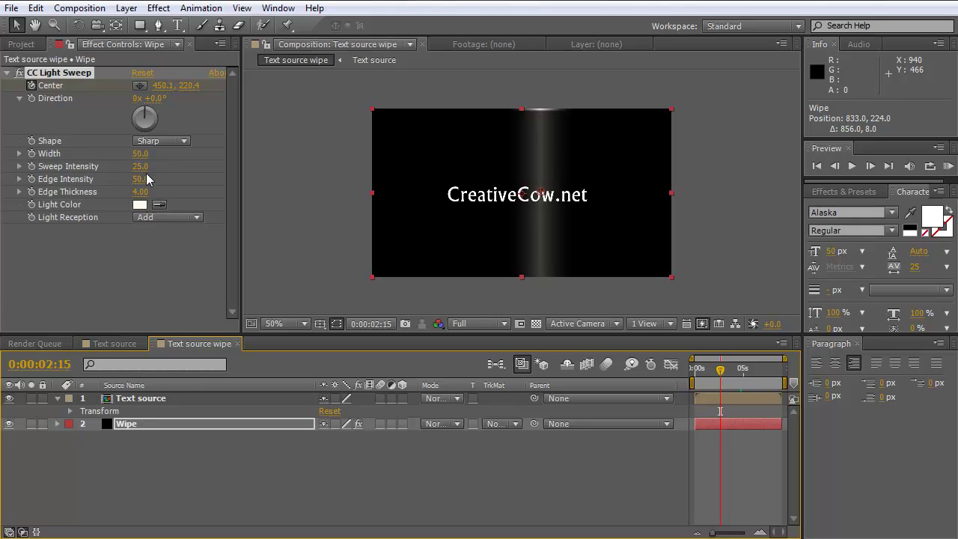
Raise the sweep intensity, move Text source below Wipe, and give it Luma Matte 'Wipe'.
{"action": "left_click_drag", "start_coordinate": [142, 172], "coordinate": [258, 165]}
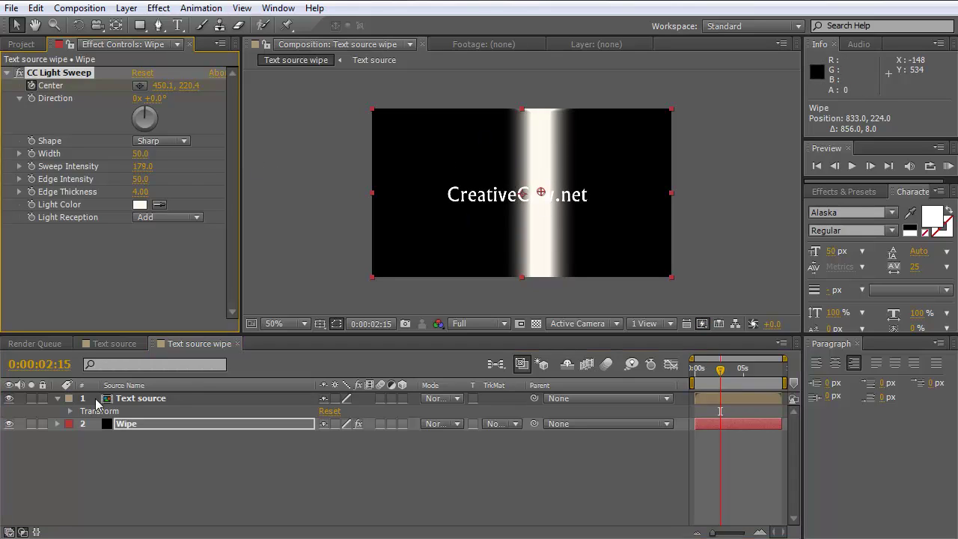
{"action": "left_click_drag", "start_coordinate": [127, 405], "coordinate": [133, 434]}
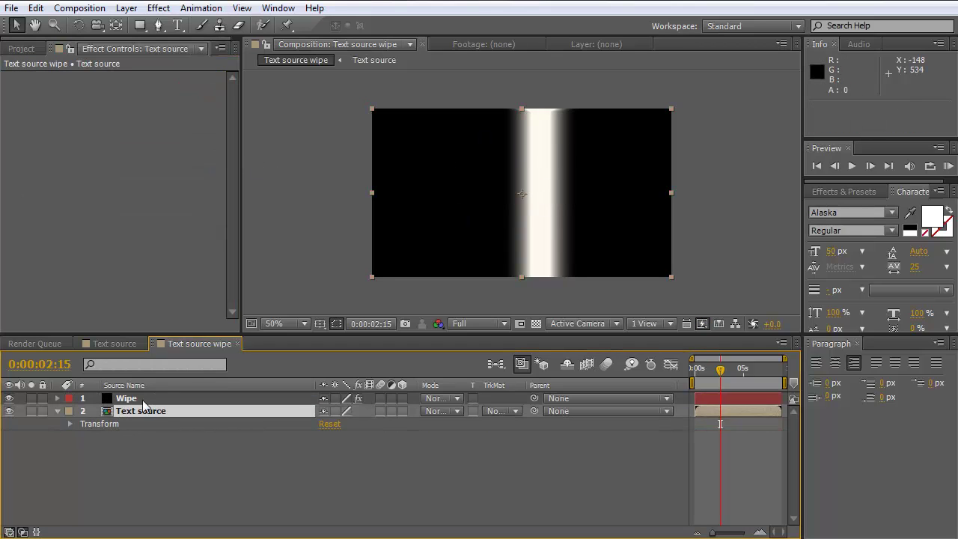
{"action": "left_click", "coordinate": [512, 418]}
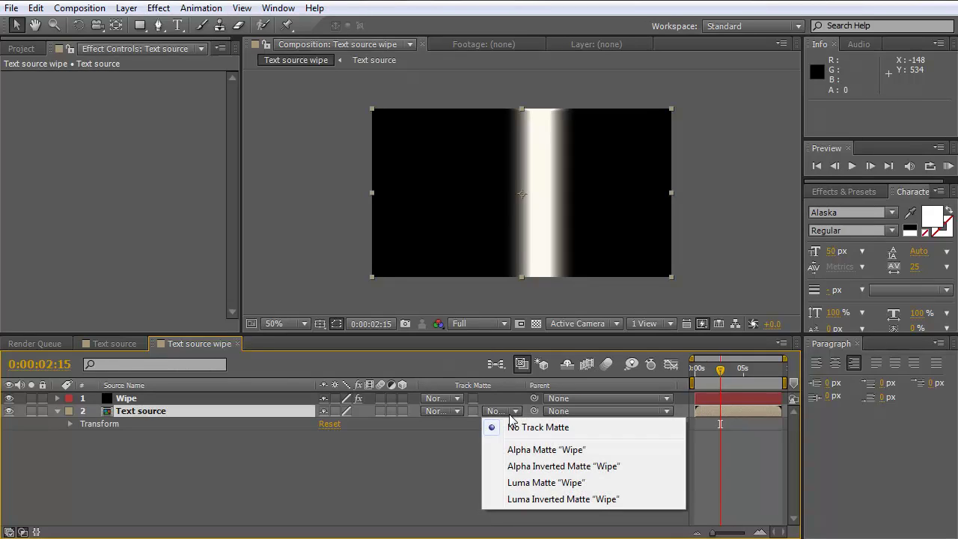
{"action": "left_click", "coordinate": [546, 484]}
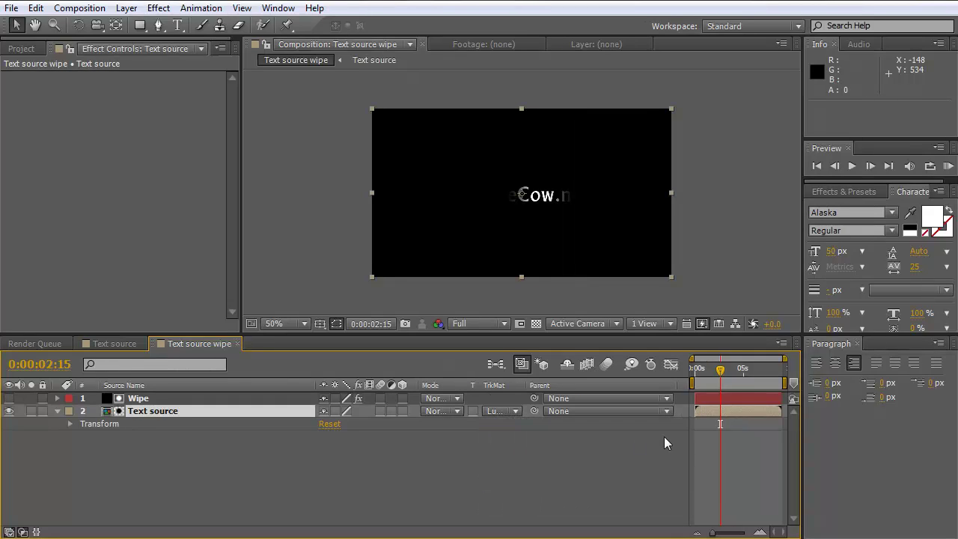
{"action": "mouse_move", "coordinate": [719, 376]}
{"action": "left_mouse_down"}
{"action": "mouse_move", "coordinate": [698, 378]}
{"action": "mouse_move", "coordinate": [711, 380]}
{"action": "left_mouse_up"}
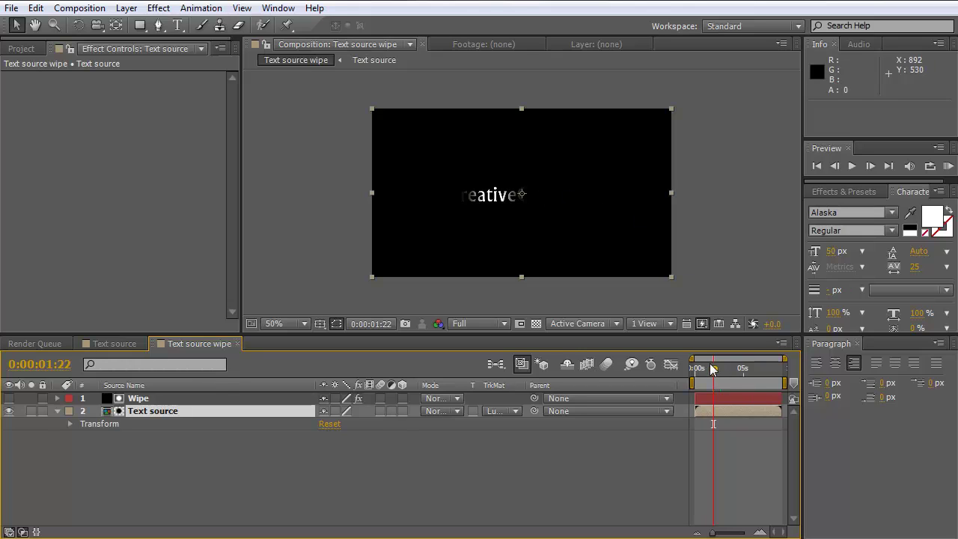
{"action": "mouse_move", "coordinate": [714, 370]}
{"action": "left_mouse_down"}
{"action": "mouse_move", "coordinate": [729, 376]}
{"action": "mouse_move", "coordinate": [713, 374]}
{"action": "left_mouse_up"}
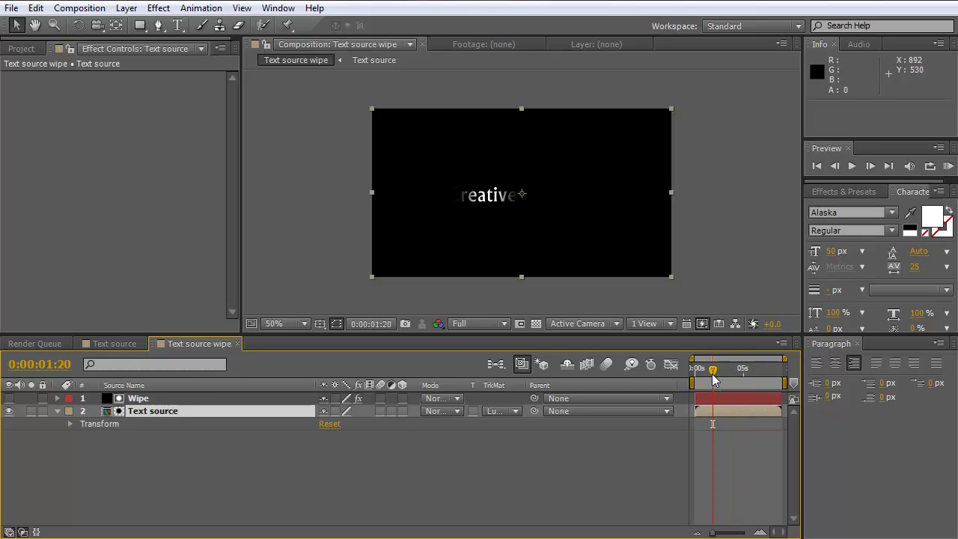
Make composition 'Text source 2' from both comps, with Text source wipe above Text source.
{"action": "left_click", "coordinate": [21, 49]}
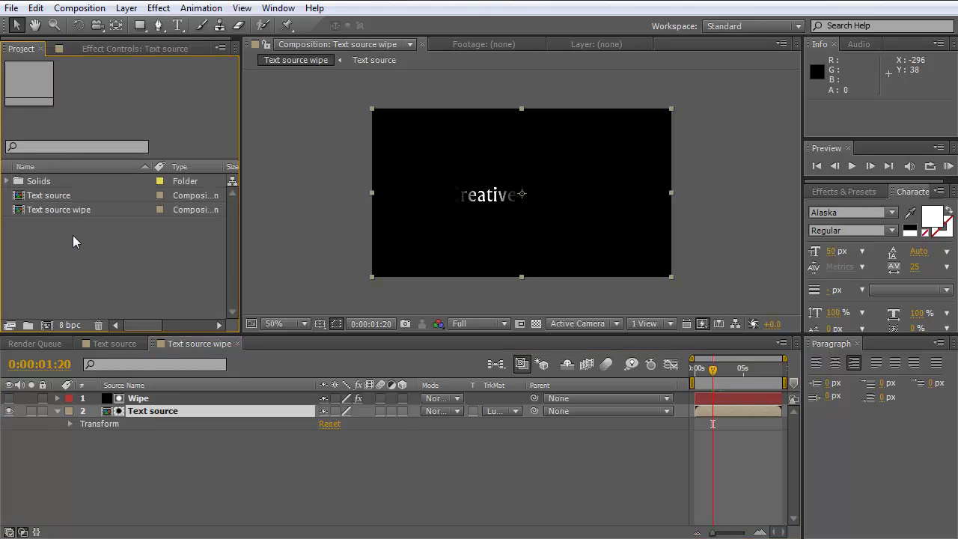
{"action": "left_click_drag", "start_coordinate": [73, 235], "coordinate": [48, 324]}
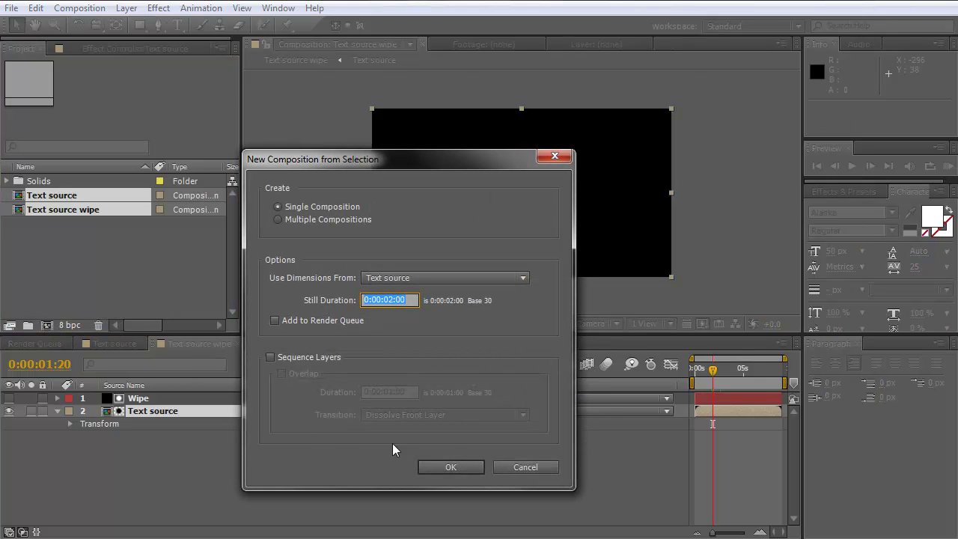
{"action": "left_click", "coordinate": [451, 465]}
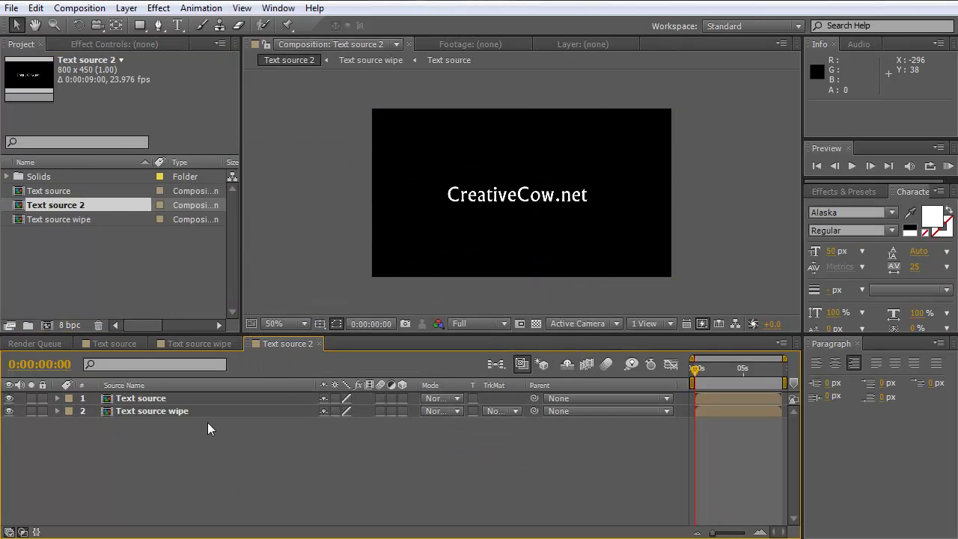
{"action": "left_click", "coordinate": [141, 409]}
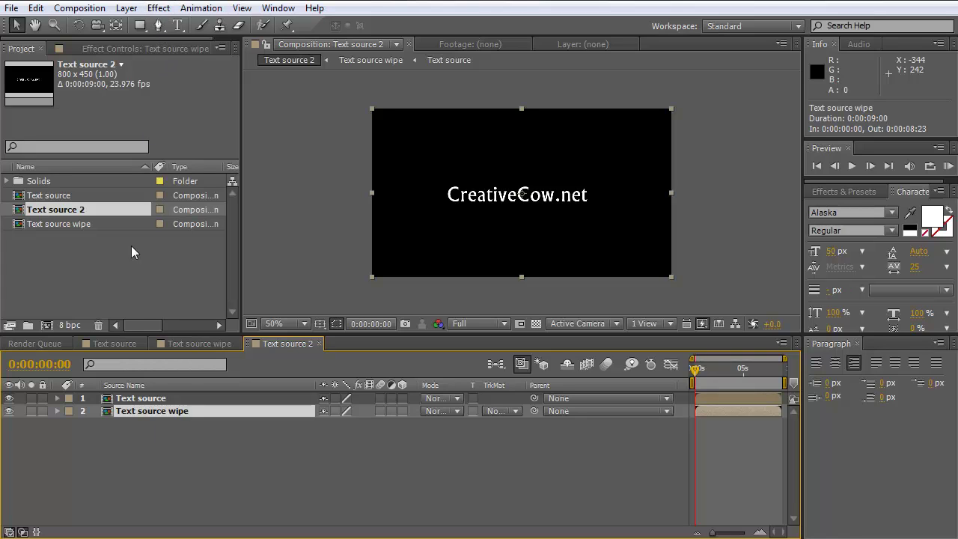
{"action": "left_click_drag", "start_coordinate": [141, 401], "coordinate": [144, 421]}
{"action": "left_click", "coordinate": [153, 401]}
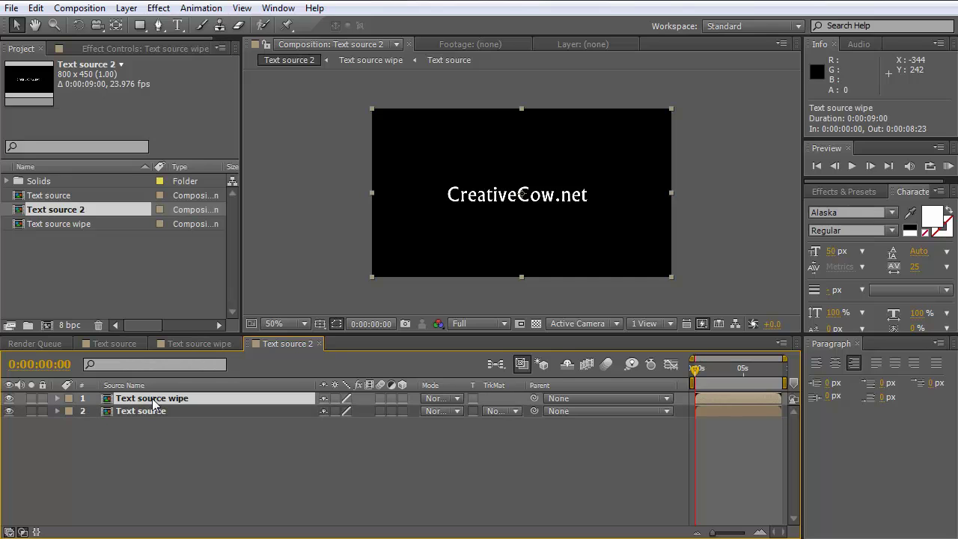
Apply a red Fill effect to the Text source wipe layer.
{"action": "left_click", "coordinate": [158, 7]}
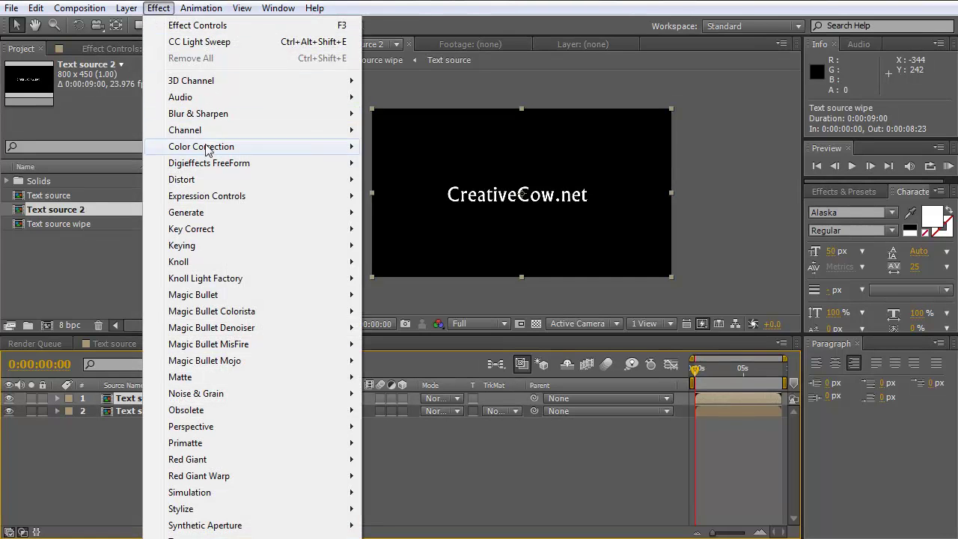
{"action": "mouse_move", "coordinate": [327, 214]}
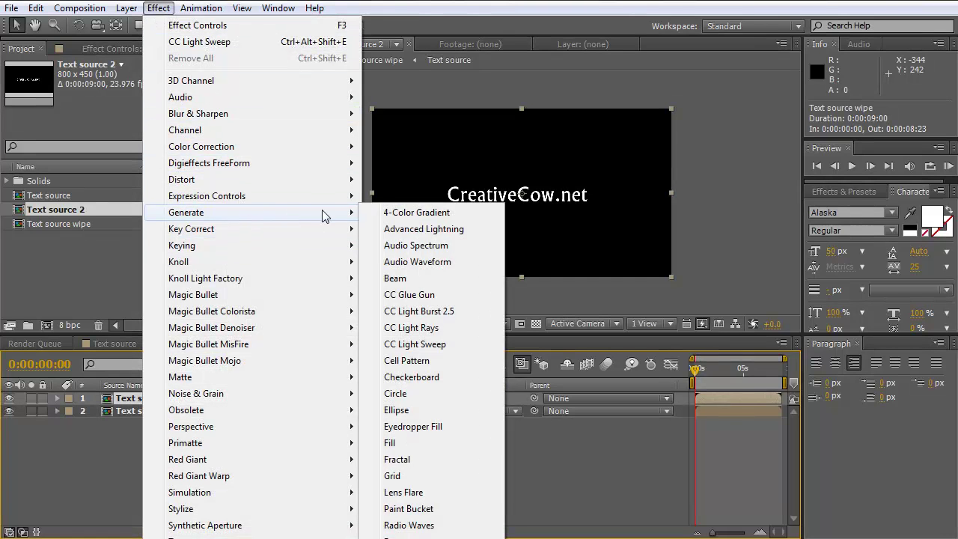
{"action": "left_click", "coordinate": [413, 442]}
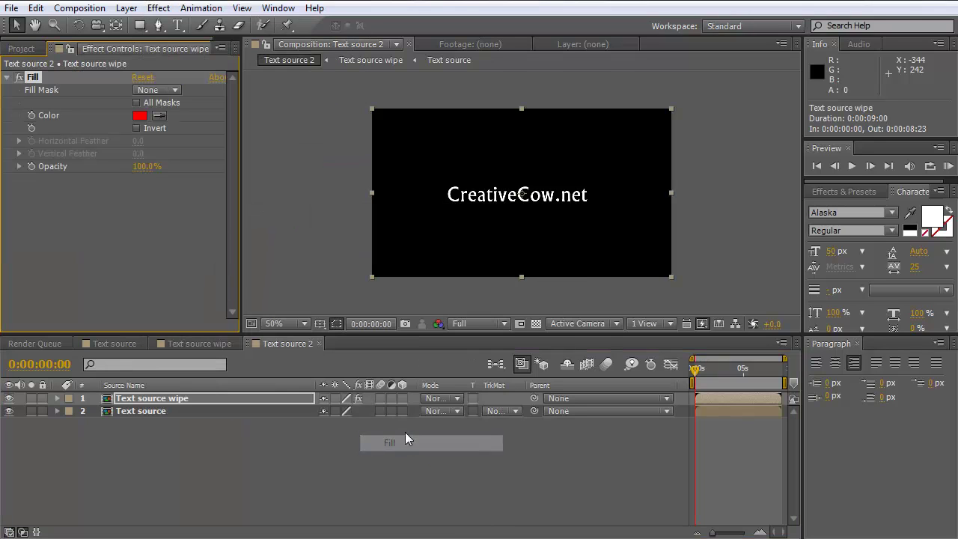
Narrow the Source Name column, then scrub and solo Text source wipe to check the red band.
{"action": "left_click", "coordinate": [859, 344]}
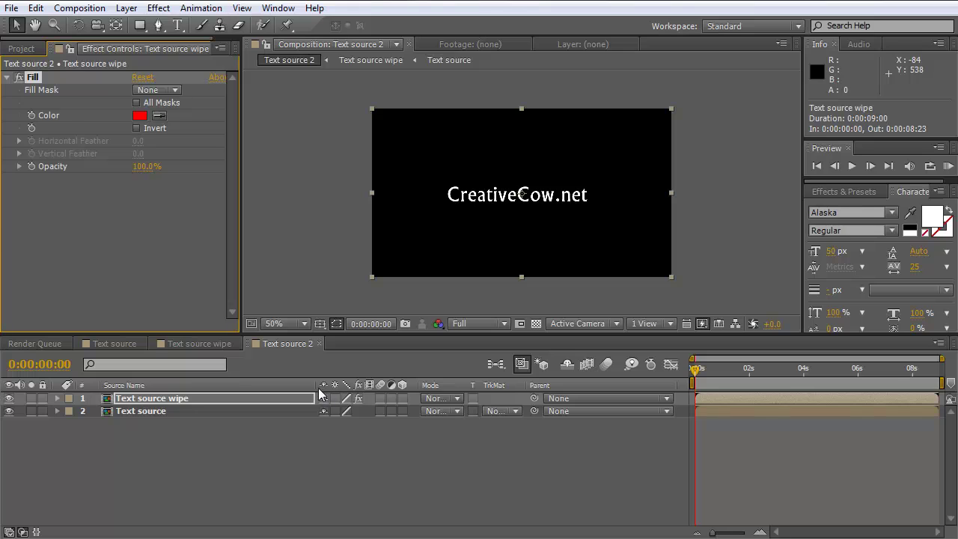
{"action": "left_click_drag", "start_coordinate": [315, 386], "coordinate": [205, 386]}
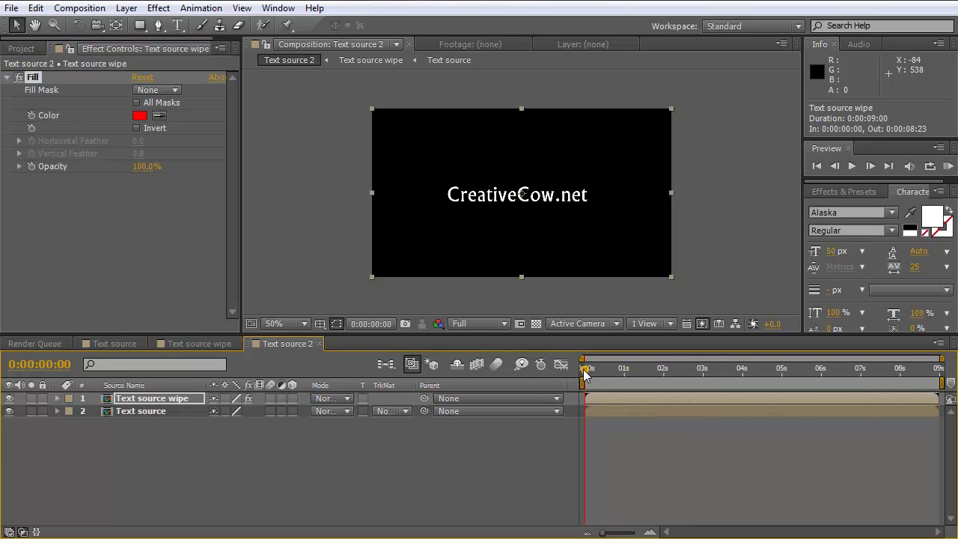
{"action": "left_click_drag", "start_coordinate": [587, 372], "coordinate": [676, 378]}
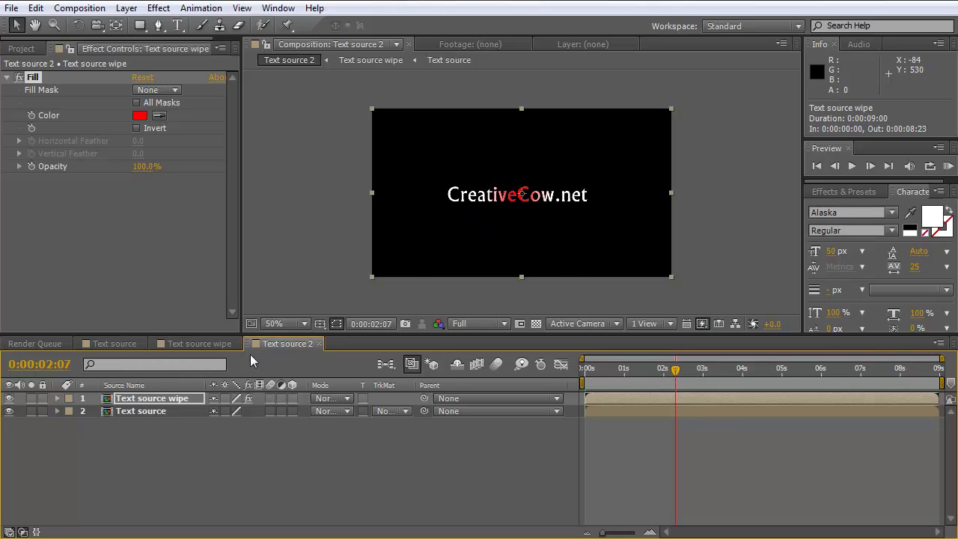
{"action": "left_click", "coordinate": [31, 399]}
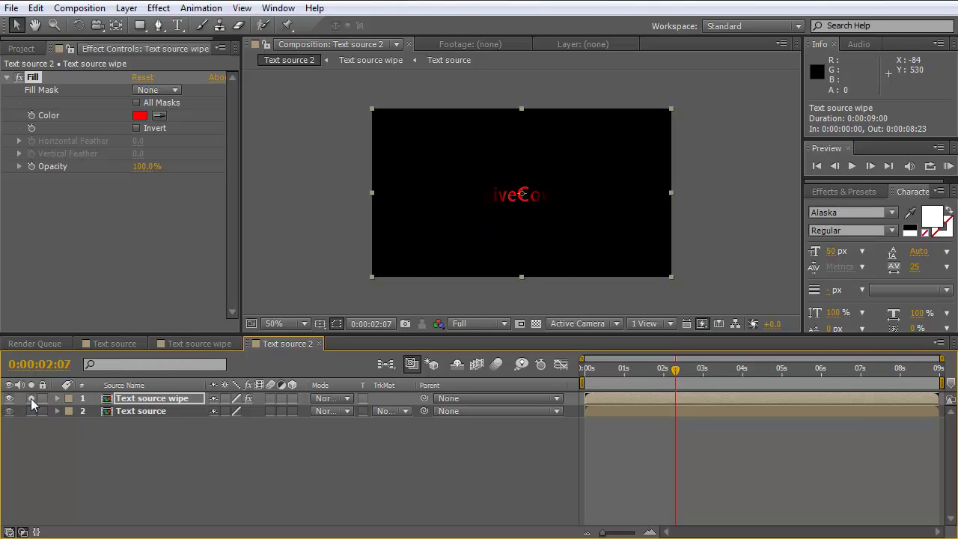
{"action": "left_click", "coordinate": [31, 398]}
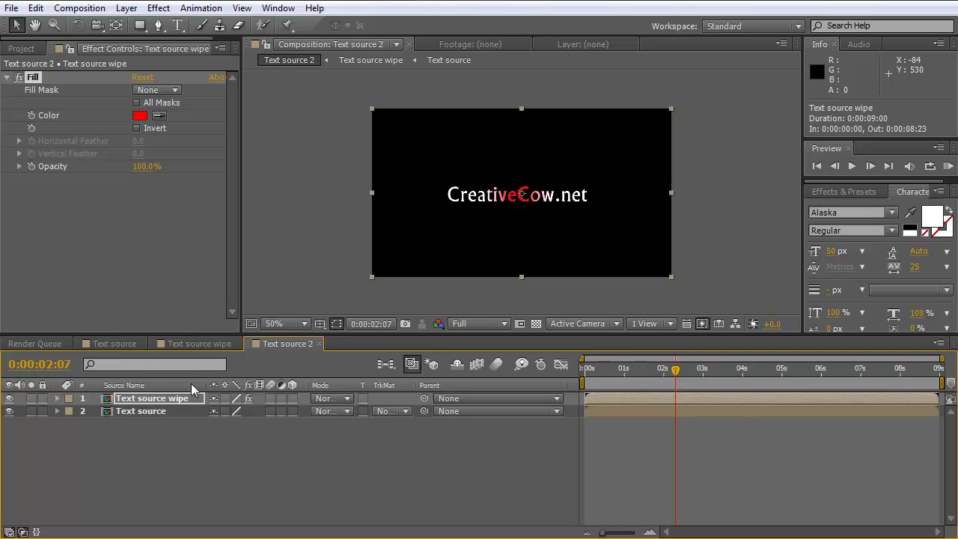
{"action": "left_click_drag", "start_coordinate": [663, 368], "coordinate": [617, 368]}
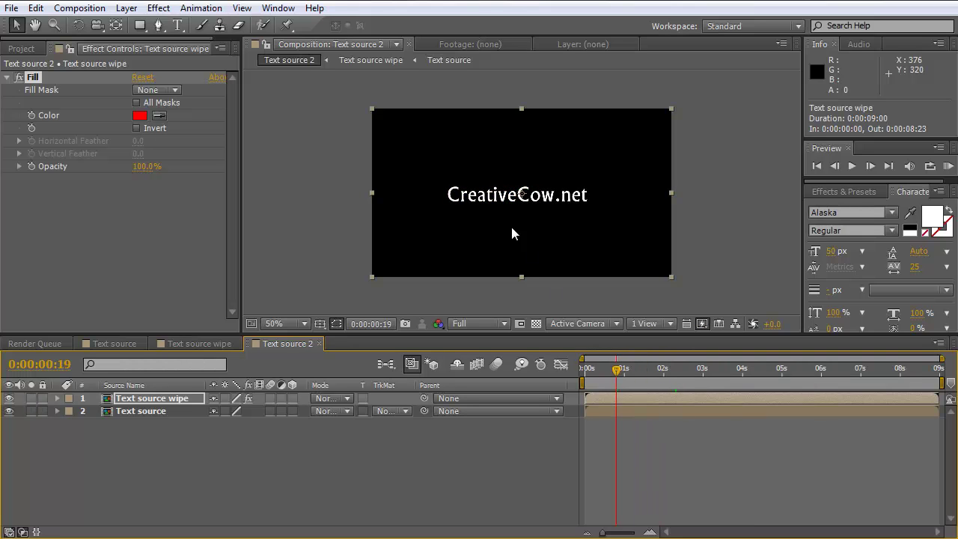
{"action": "left_click", "coordinate": [155, 413]}
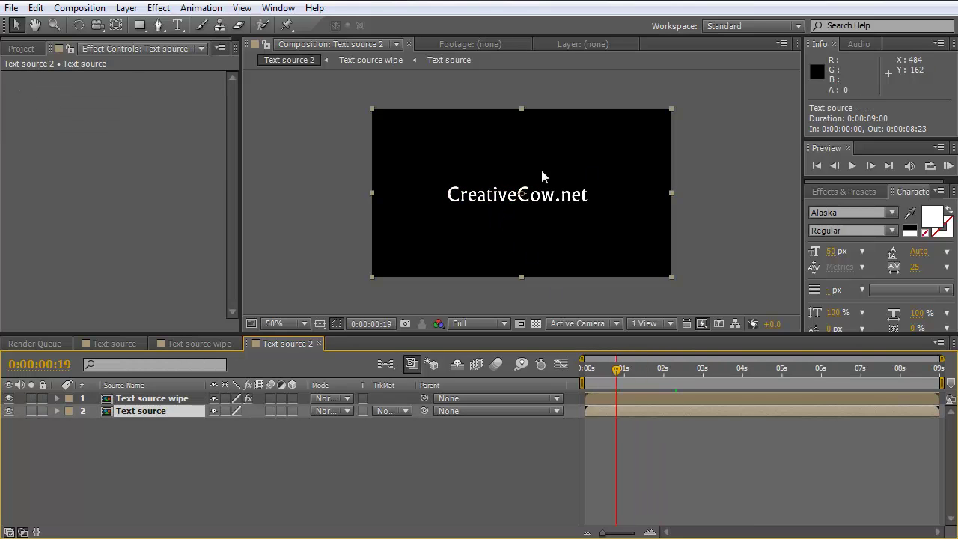
Apply a Linear Wipe effect to the Text source layer.
{"action": "left_click", "coordinate": [152, 8]}
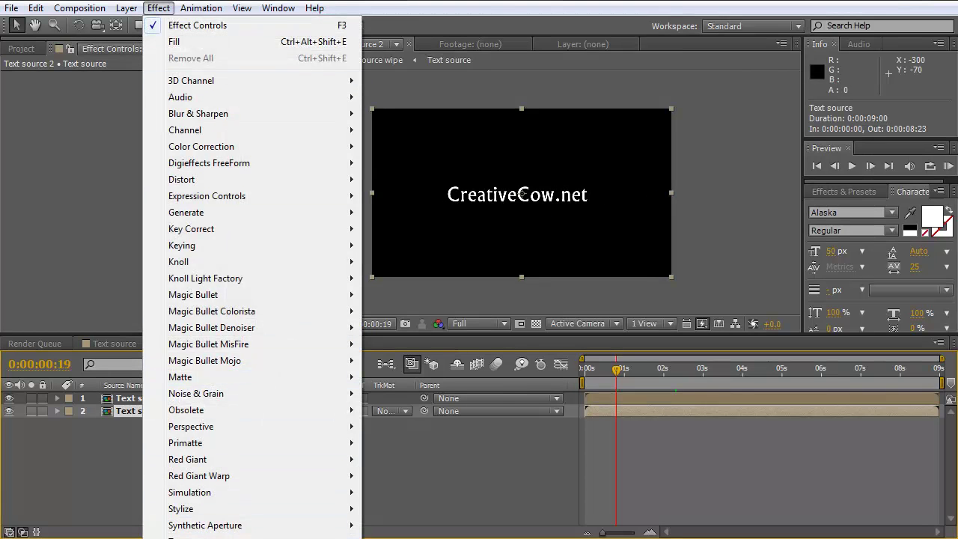
{"action": "mouse_move", "coordinate": [224, 536]}
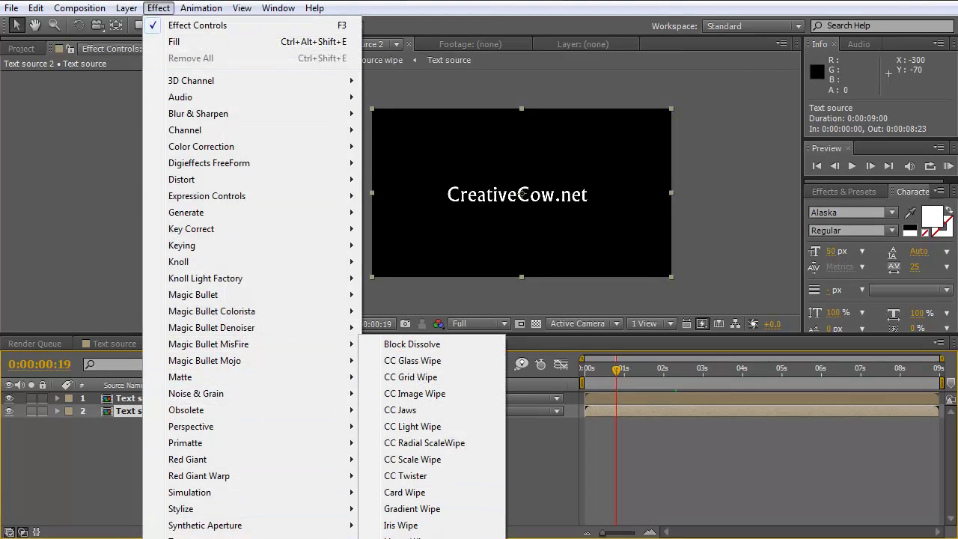
{"action": "left_click", "coordinate": [412, 525]}
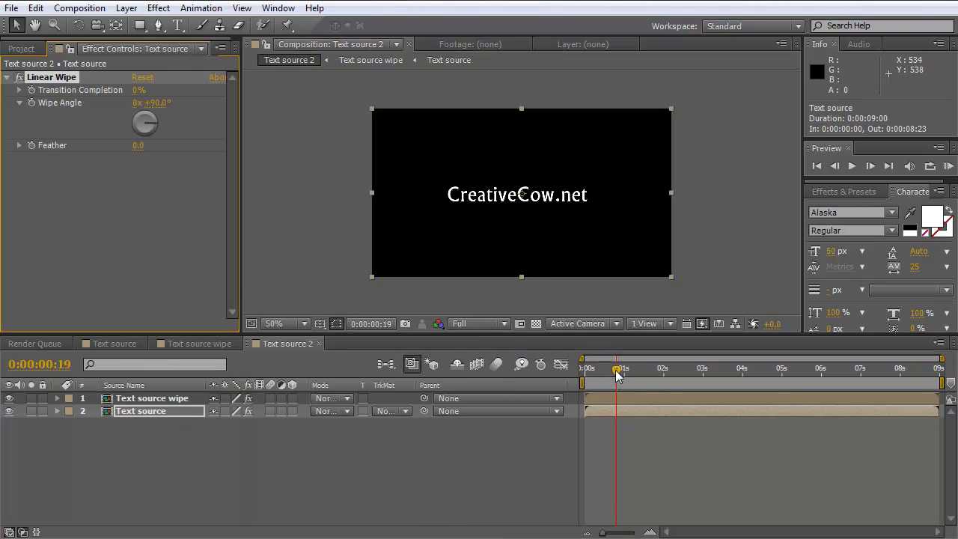
Keyframe Transition Completion from 0% near 1s to 100% near 4s, erasing the text.
{"action": "left_click_drag", "start_coordinate": [617, 374], "coordinate": [622, 374]}
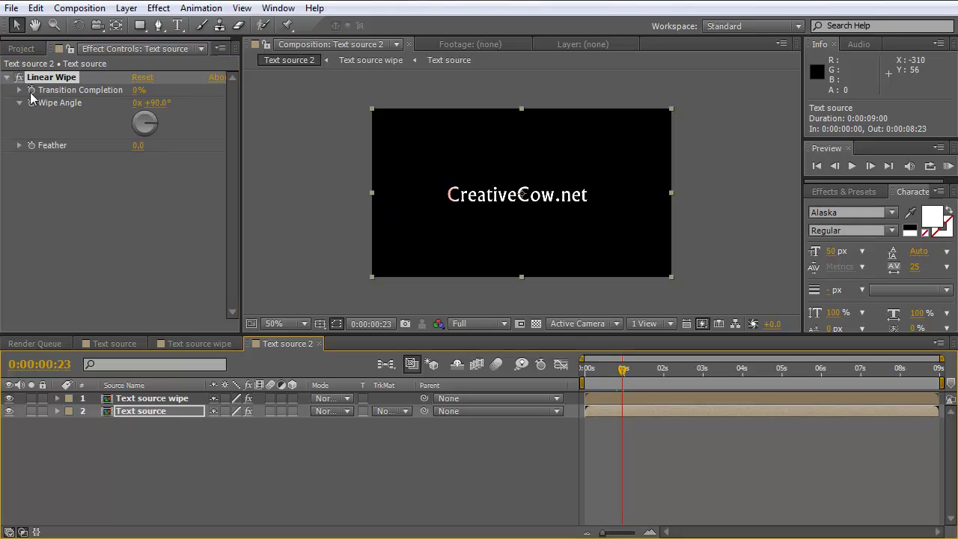
{"action": "left_click", "coordinate": [31, 90]}
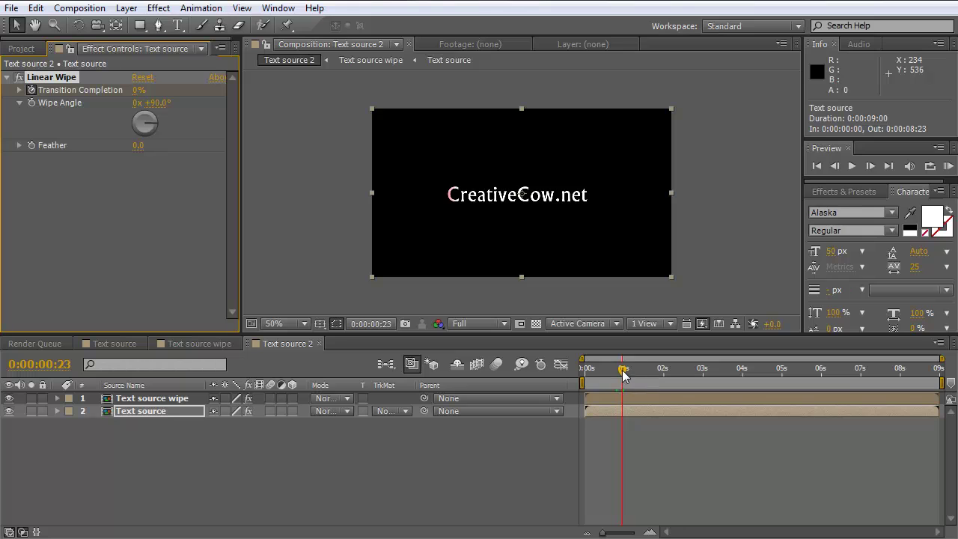
{"action": "left_click_drag", "start_coordinate": [623, 374], "coordinate": [748, 378]}
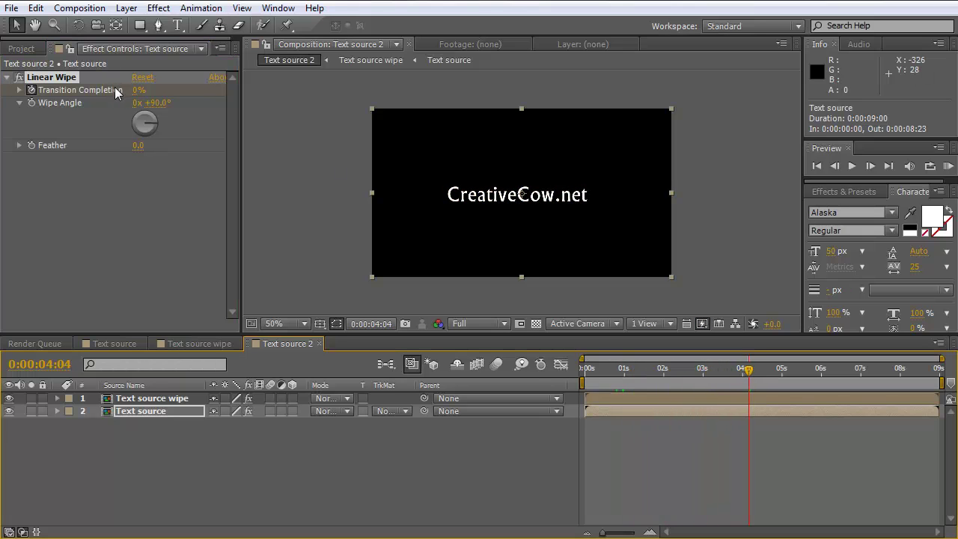
{"action": "left_click_drag", "start_coordinate": [138, 90], "coordinate": [223, 86]}
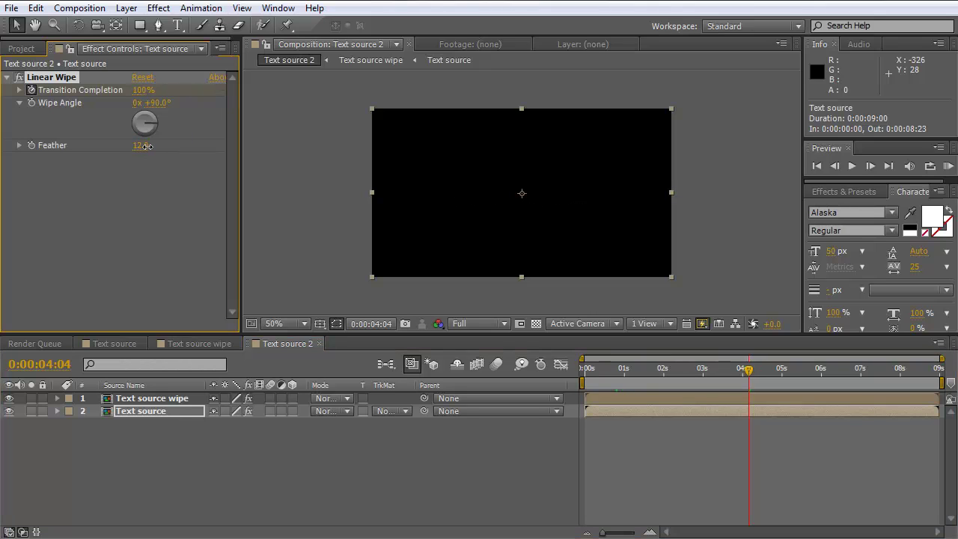
Move the first Transition Completion keyframe earlier to 0:00:00:13, checking the wipe.
{"action": "left_click", "coordinate": [677, 378]}
{"action": "left_click", "coordinate": [157, 412]}
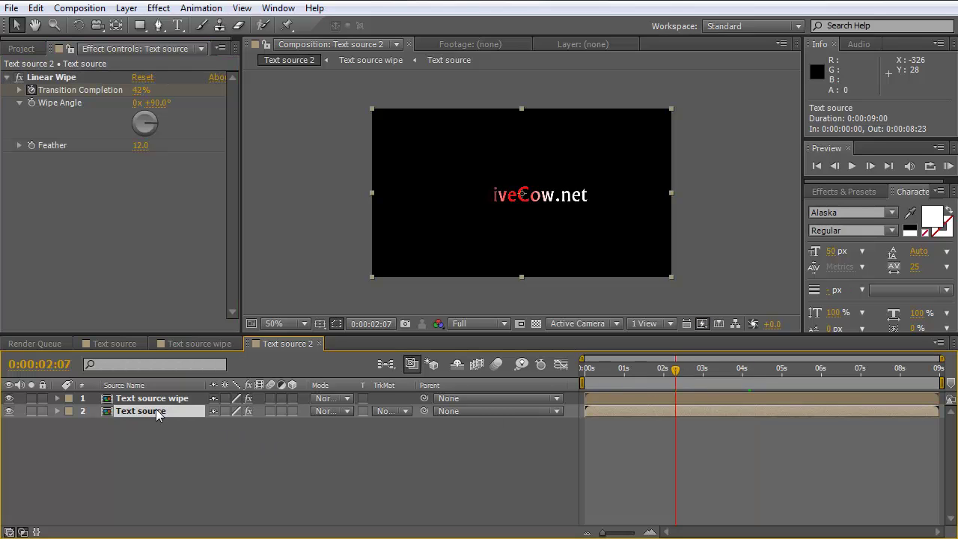
{"action": "key", "text": "u"}
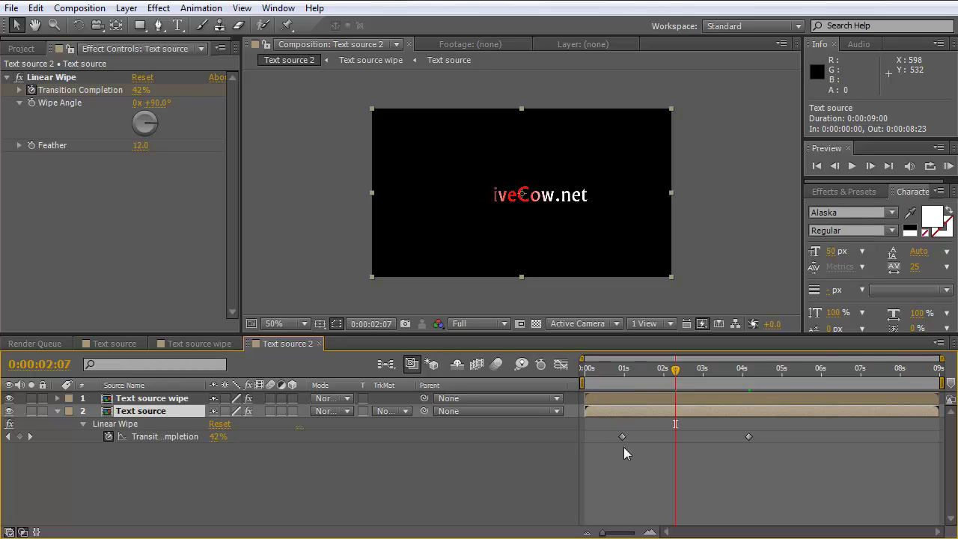
{"action": "left_click_drag", "start_coordinate": [621, 434], "coordinate": [613, 435]}
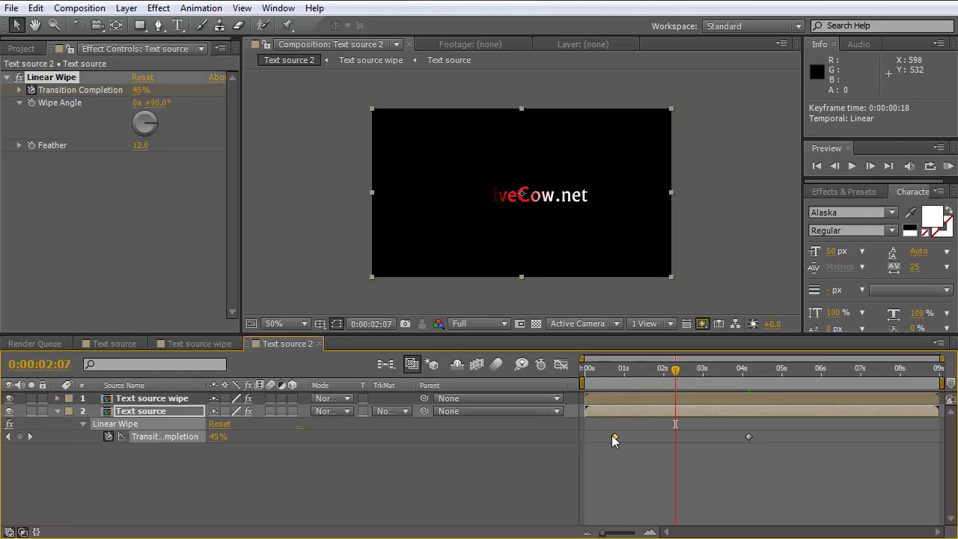
{"action": "left_click_drag", "start_coordinate": [675, 368], "coordinate": [645, 373]}
{"action": "left_click_drag", "start_coordinate": [615, 437], "coordinate": [606, 437]}
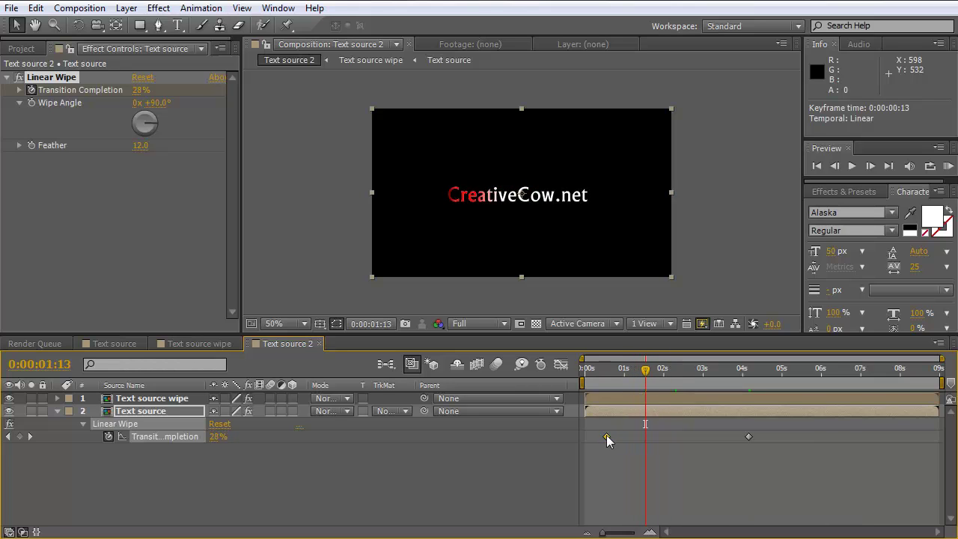
{"action": "left_click_drag", "start_coordinate": [646, 369], "coordinate": [694, 376]}
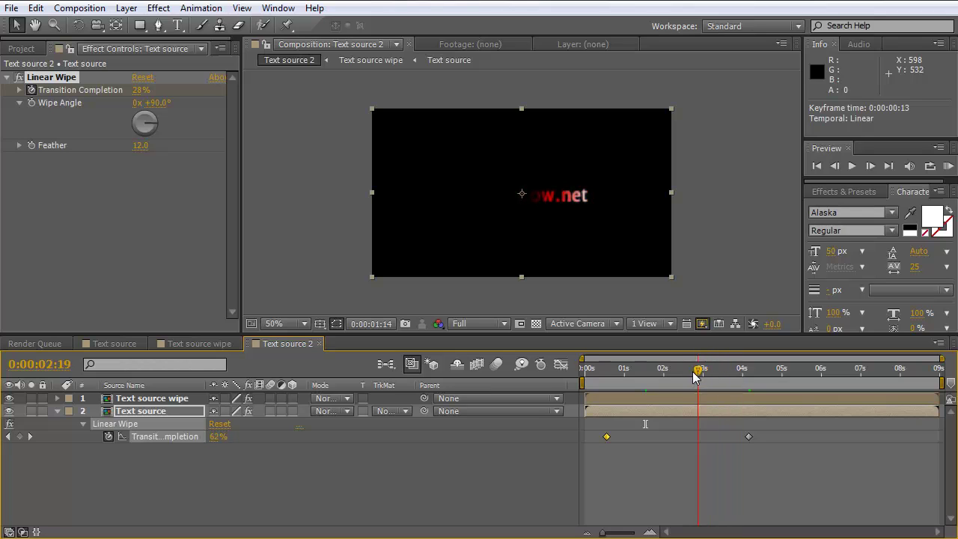
Move the second wipe keyframe to 0:00:04:07 and scrub to preview the timing.
{"action": "left_click_drag", "start_coordinate": [749, 437], "coordinate": [753, 438]}
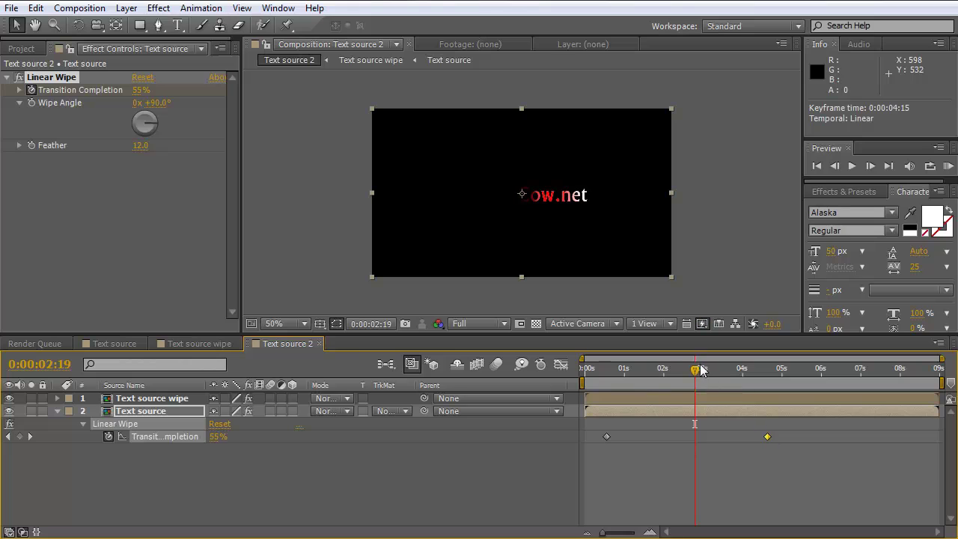
{"action": "left_click_drag", "start_coordinate": [699, 371], "coordinate": [657, 384]}
{"action": "left_click_drag", "start_coordinate": [765, 438], "coordinate": [754, 435]}
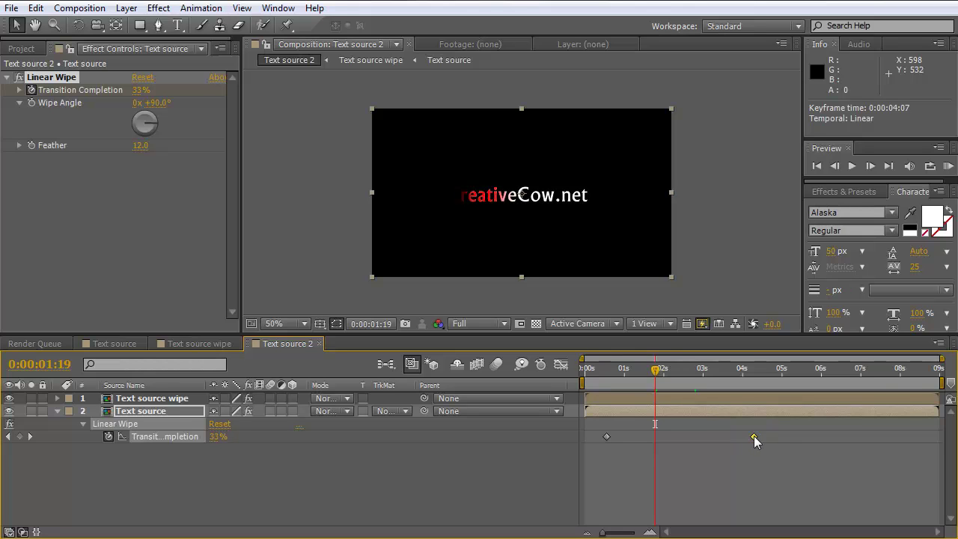
{"action": "left_click", "coordinate": [653, 372]}
{"action": "mouse_move", "coordinate": [652, 372]}
{"action": "left_mouse_down"}
{"action": "mouse_move", "coordinate": [621, 380]}
{"action": "mouse_move", "coordinate": [727, 388]}
{"action": "mouse_move", "coordinate": [659, 389]}
{"action": "left_mouse_up"}
Disable the red Fill on Text source wipe, make the layer 3D and hide it.
{"action": "left_click", "coordinate": [95, 452]}
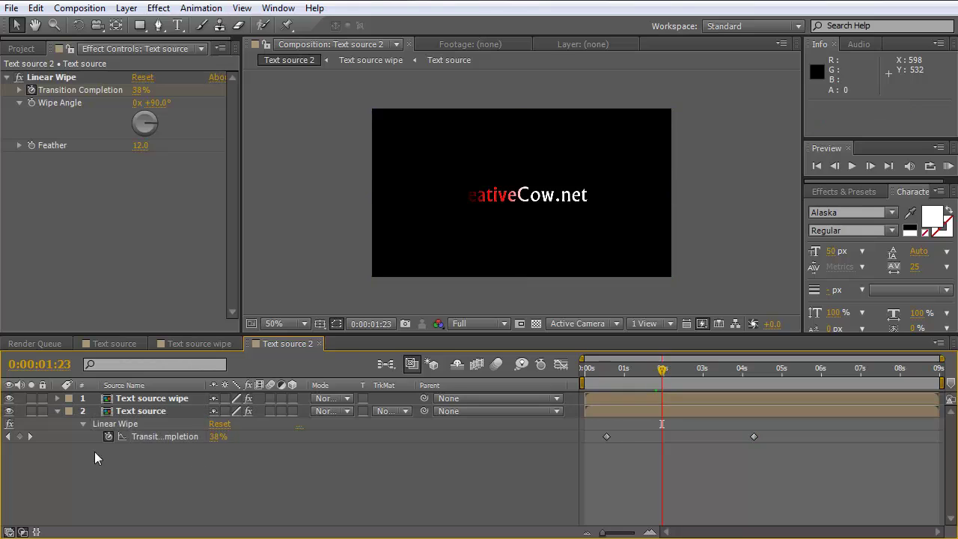
{"action": "left_click", "coordinate": [56, 411]}
{"action": "left_click", "coordinate": [129, 400]}
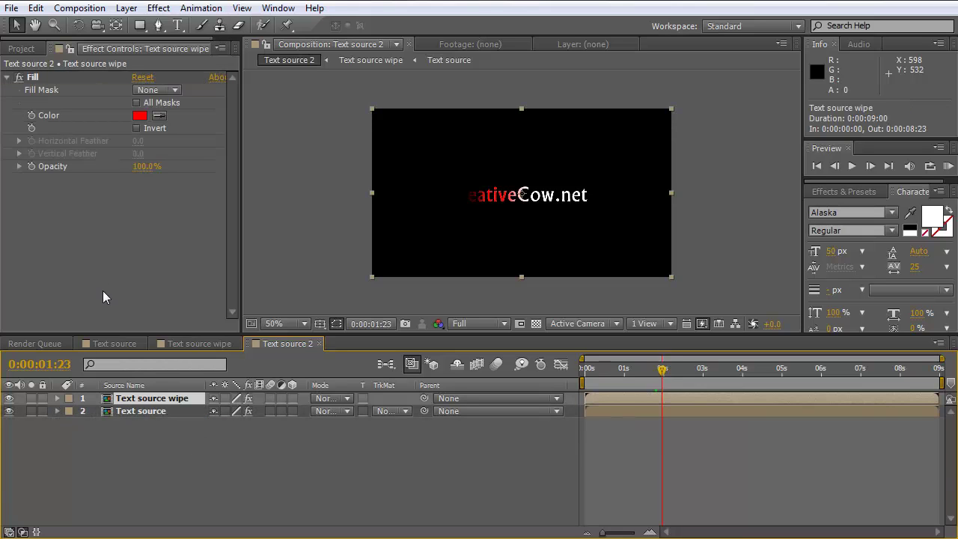
{"action": "left_click", "coordinate": [19, 78]}
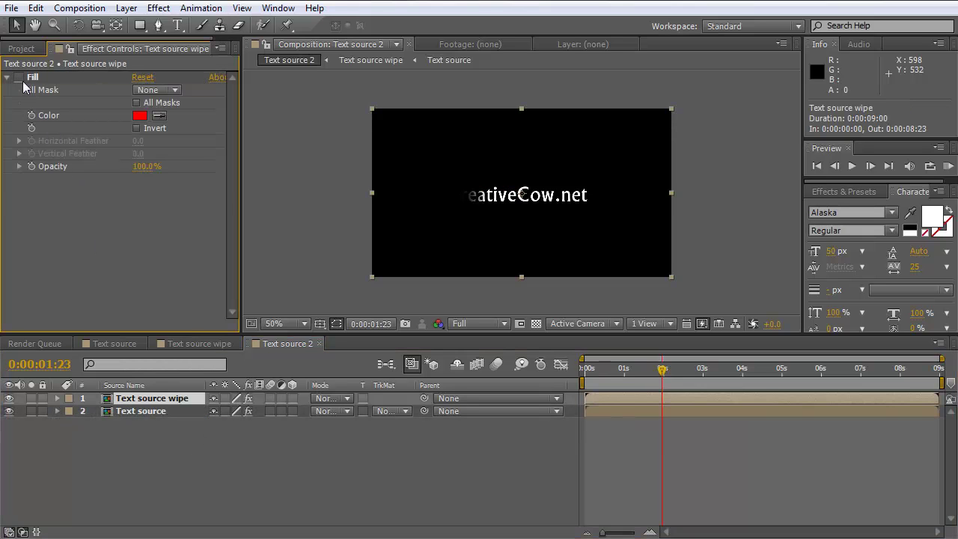
{"action": "left_click", "coordinate": [293, 398]}
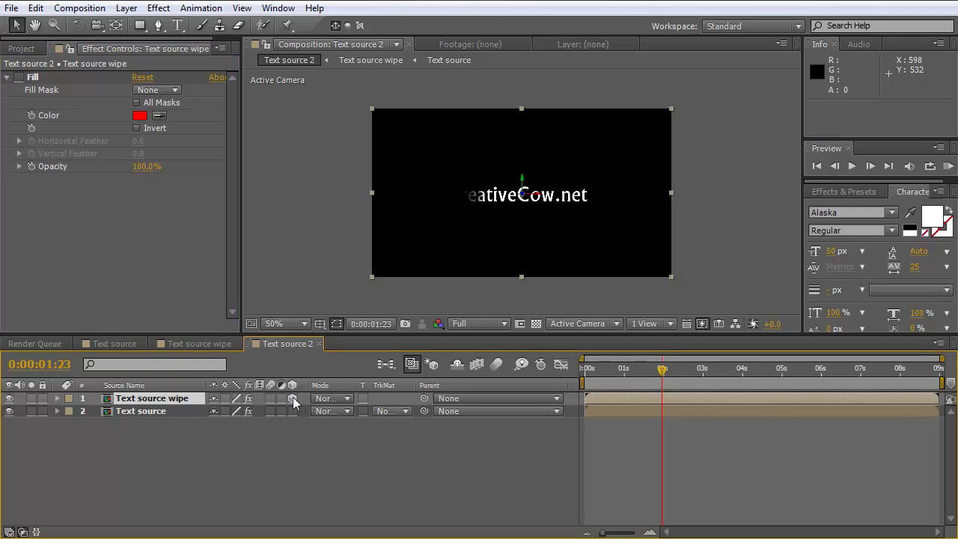
{"action": "left_click", "coordinate": [9, 398]}
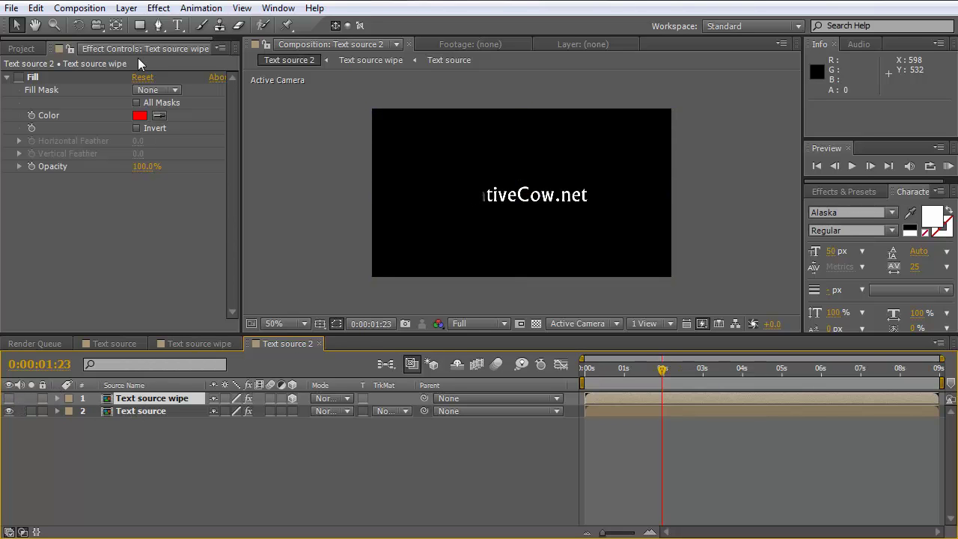
Create a new black solid layer named Particular.
{"action": "left_click", "coordinate": [127, 8]}
{"action": "mouse_move", "coordinate": [135, 26]}
{"action": "left_click", "coordinate": [411, 43]}
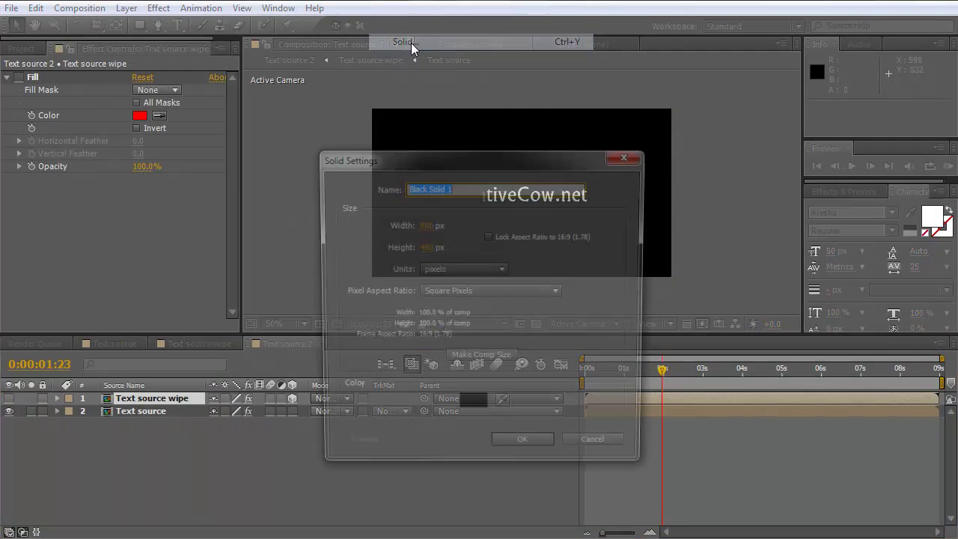
{"action": "type", "text": "Particular"}
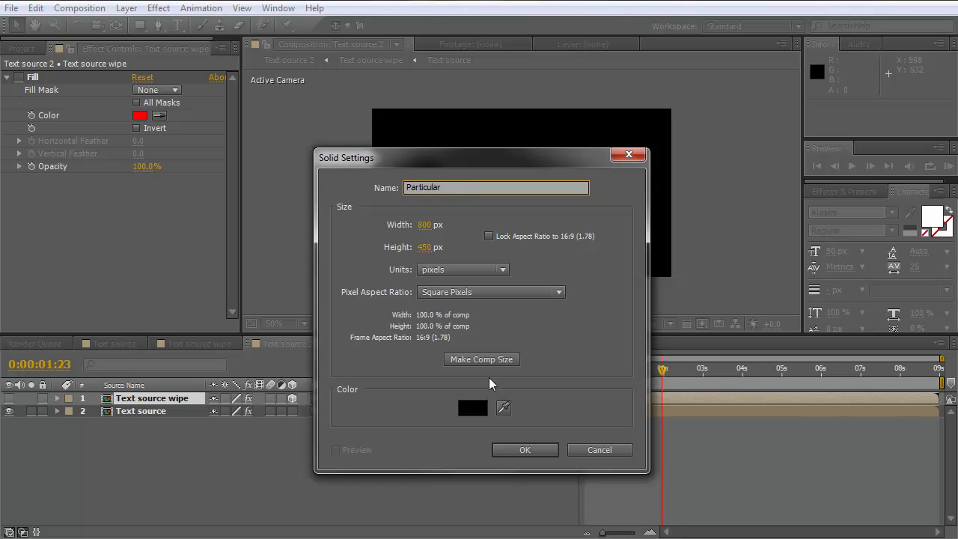
{"action": "left_click", "coordinate": [525, 449]}
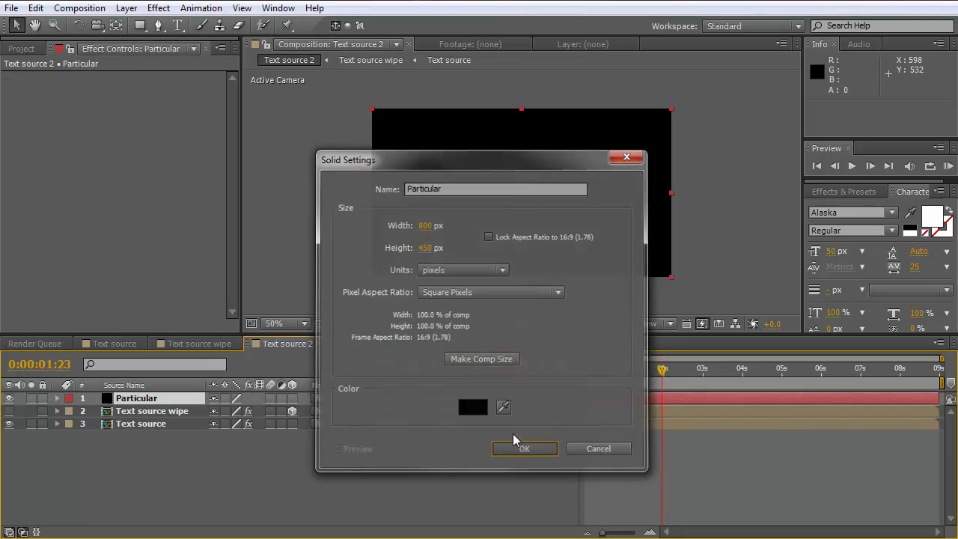
Apply Trapcode Particular to the solid with 50000 particles/sec and Emitter Type Layer.
{"action": "left_click", "coordinate": [158, 8]}
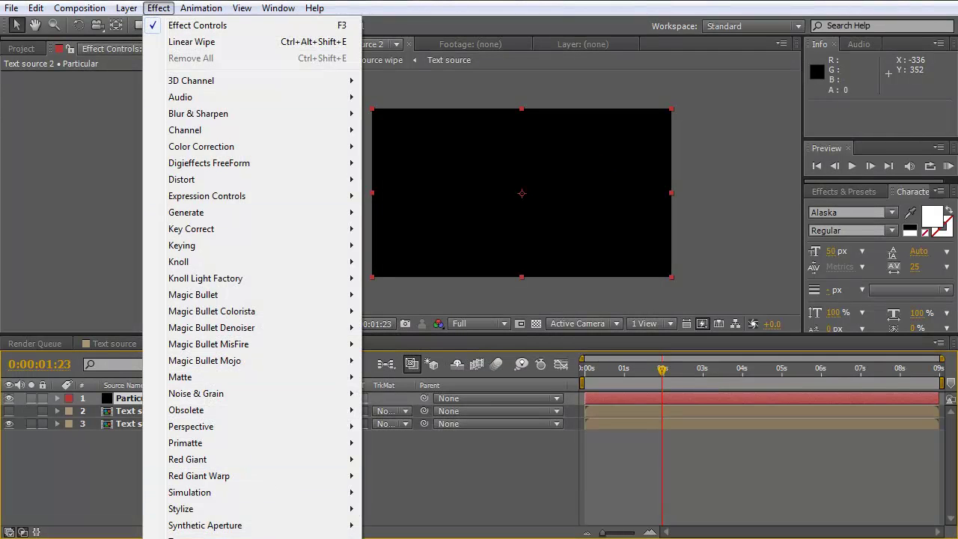
{"action": "left_click", "coordinate": [397, 536]}
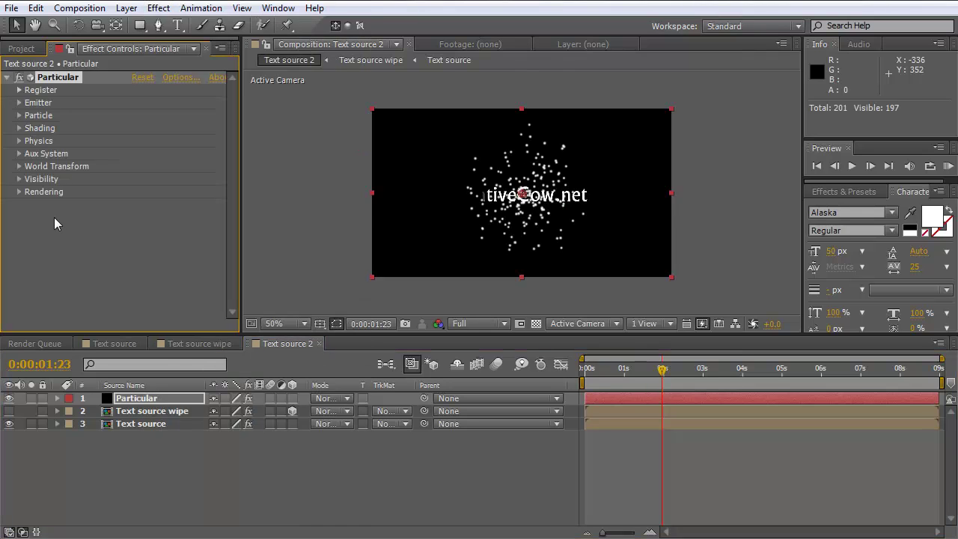
{"action": "left_click", "coordinate": [19, 103]}
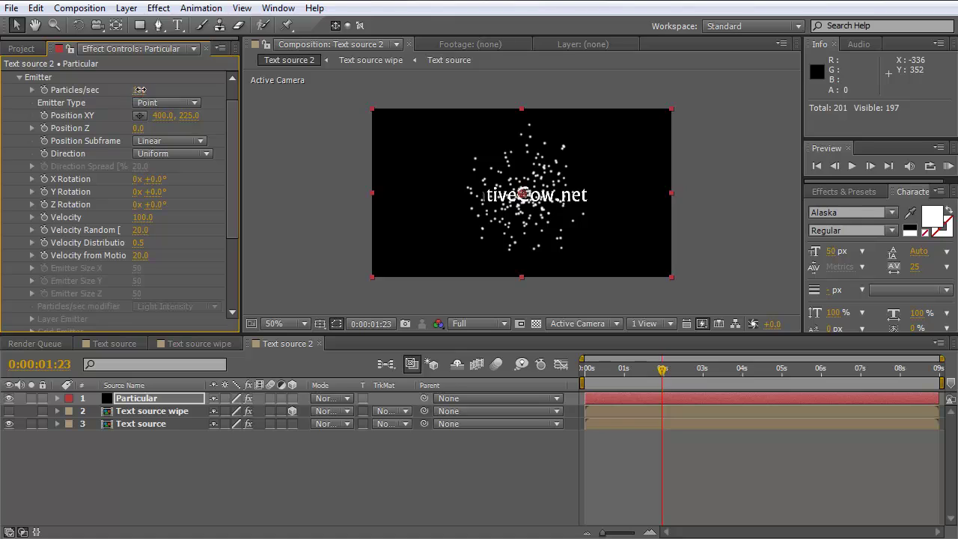
{"action": "left_click", "coordinate": [137, 91]}
{"action": "type", "text": "50000"}
{"action": "left_click", "coordinate": [168, 103]}
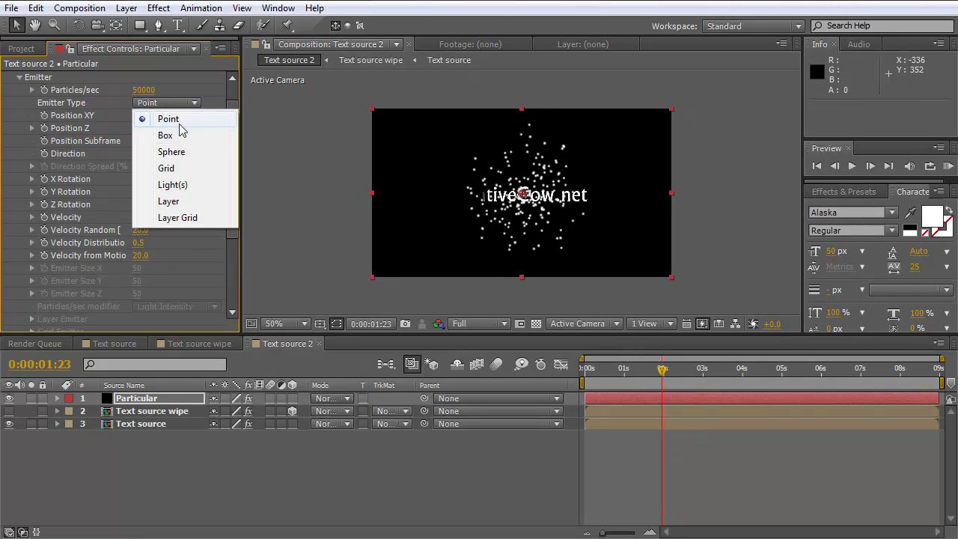
{"action": "left_click", "coordinate": [188, 201]}
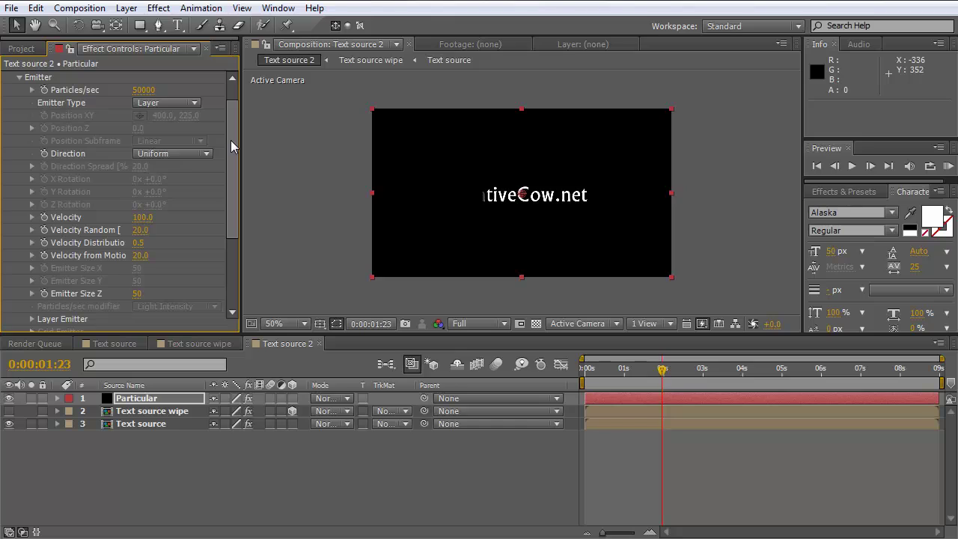
Set Velocity, Velocity Random, the other velocity fields and Emitter Size Z to 0.
{"action": "left_click_drag", "start_coordinate": [230, 140], "coordinate": [232, 148]}
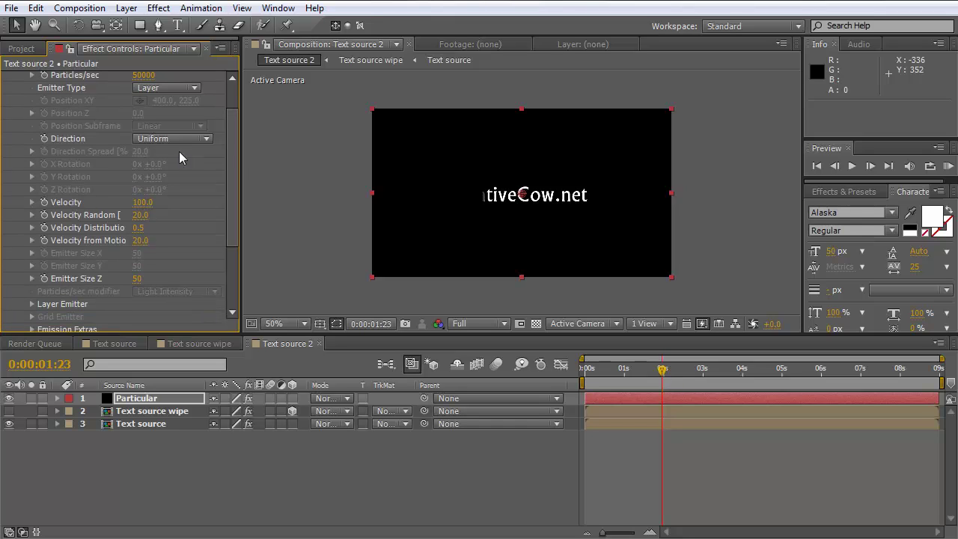
{"action": "scroll", "coordinate": [233, 136], "scroll_direction": "down", "scroll_amount": 2}
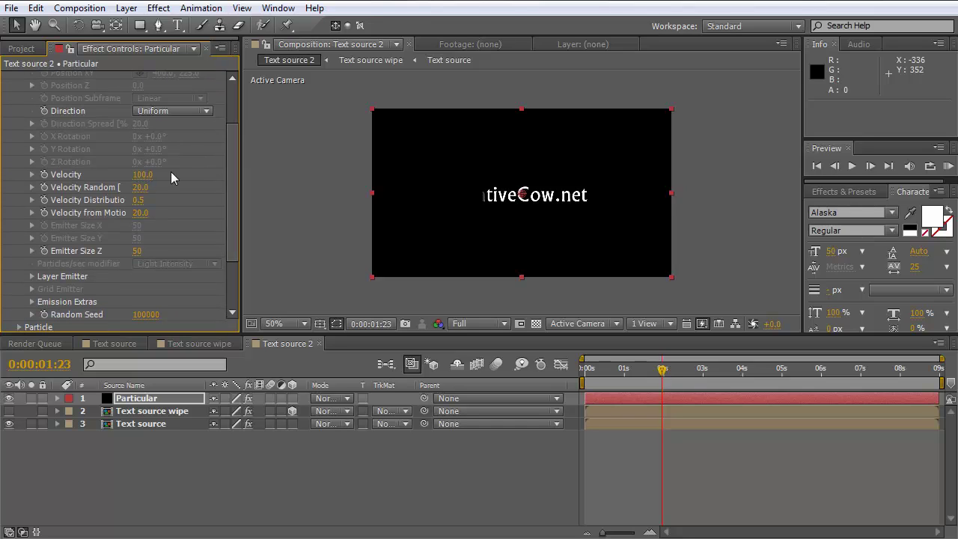
{"action": "left_click", "coordinate": [146, 176]}
{"action": "type", "text": "0"}
{"action": "key", "text": "Tab"}
{"action": "type", "text": "0"}
{"action": "key", "text": "Tab"}
{"action": "type", "text": "0"}
{"action": "key", "text": "Tab"}
{"action": "type", "text": "0"}
{"action": "key", "text": "Tab"}
{"action": "type", "text": "0"}
{"action": "key", "text": "Tab"}
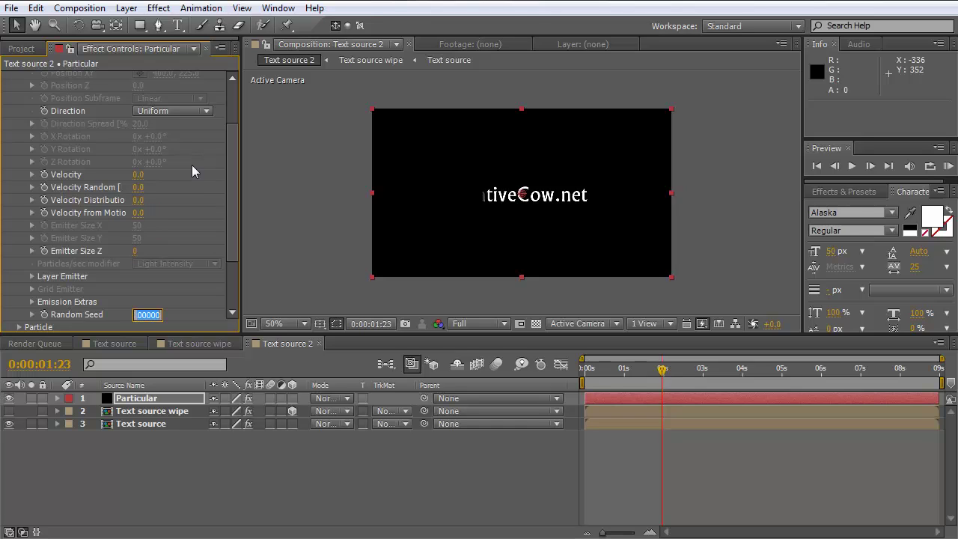
Set Layer Emitter to Text source wipe, Particle Birth Time sampling and Layer RGB Usage None.
{"action": "left_click_drag", "start_coordinate": [227, 168], "coordinate": [235, 223]}
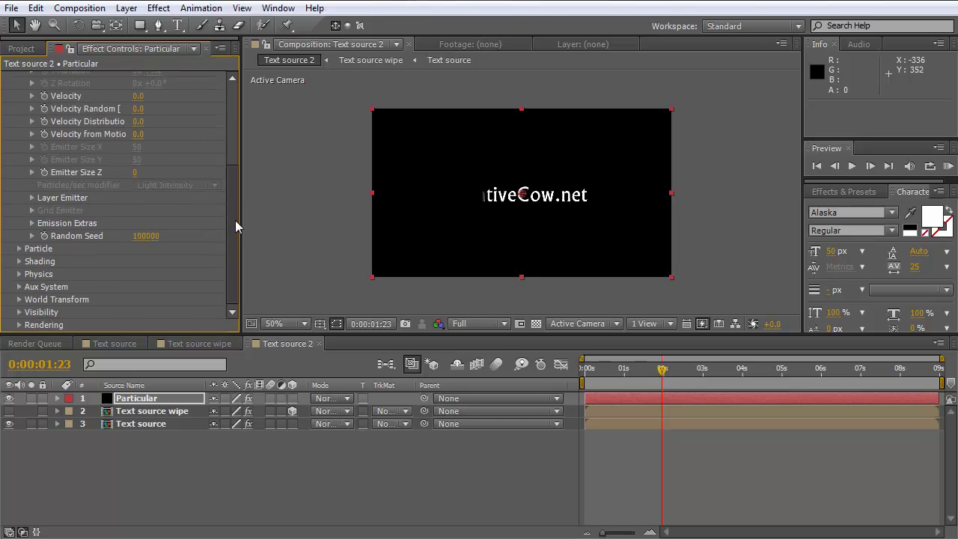
{"action": "left_click", "coordinate": [33, 199]}
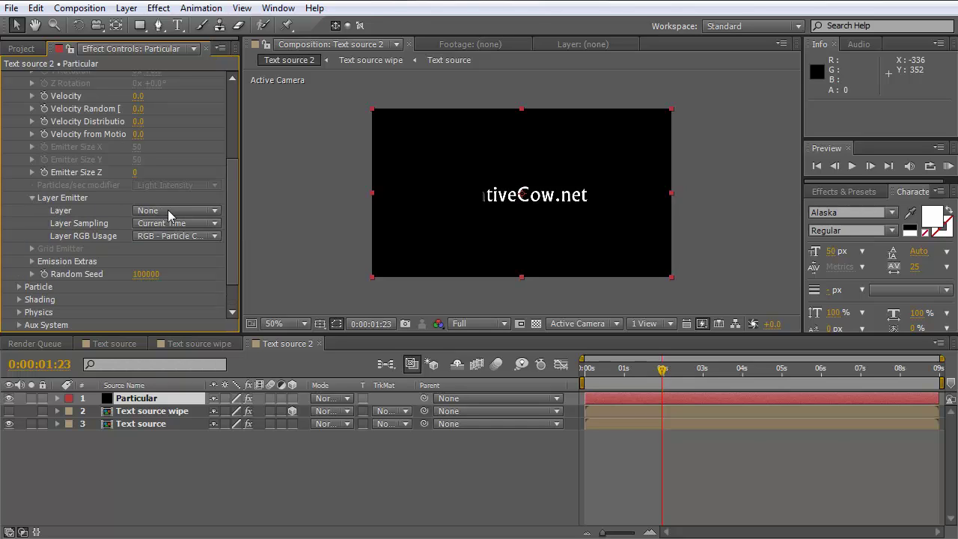
{"action": "left_click", "coordinate": [169, 212]}
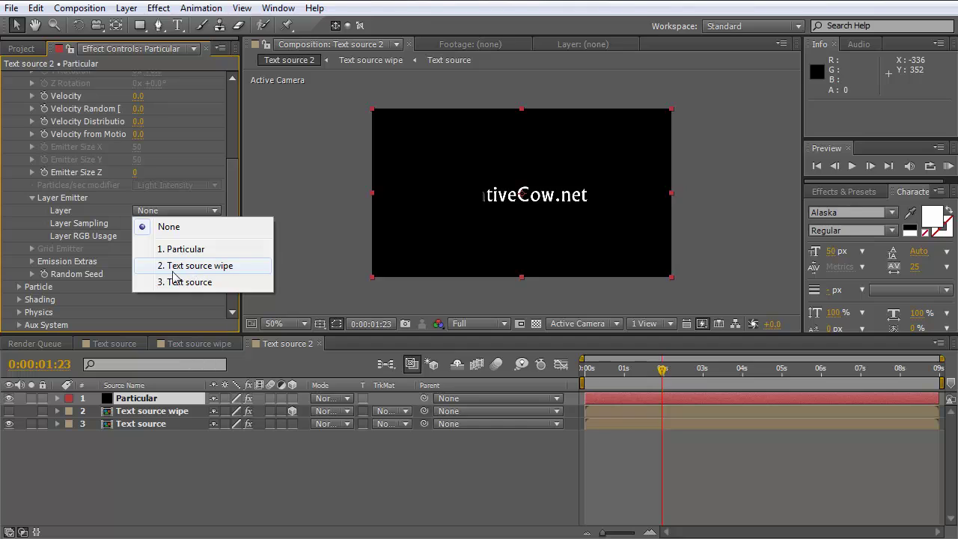
{"action": "left_click", "coordinate": [199, 268]}
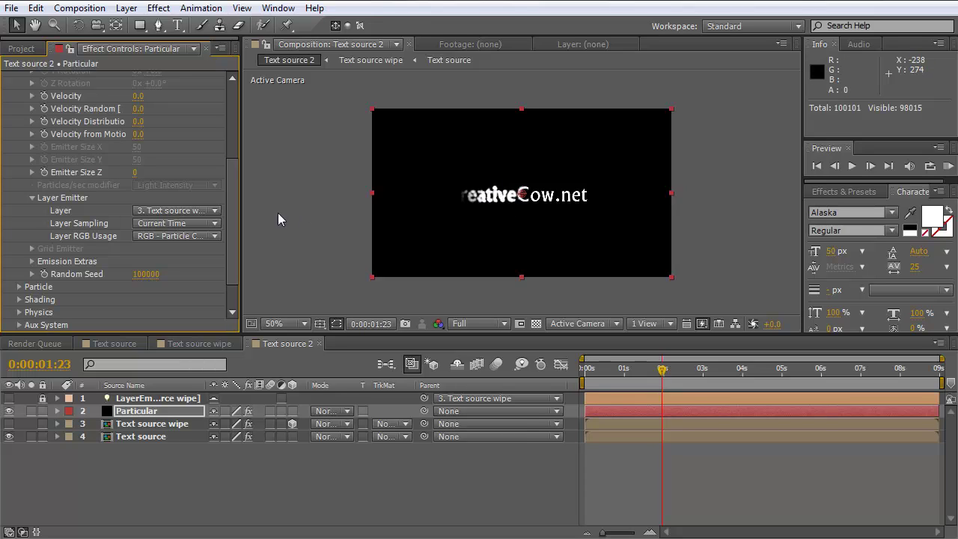
{"action": "left_click", "coordinate": [182, 223]}
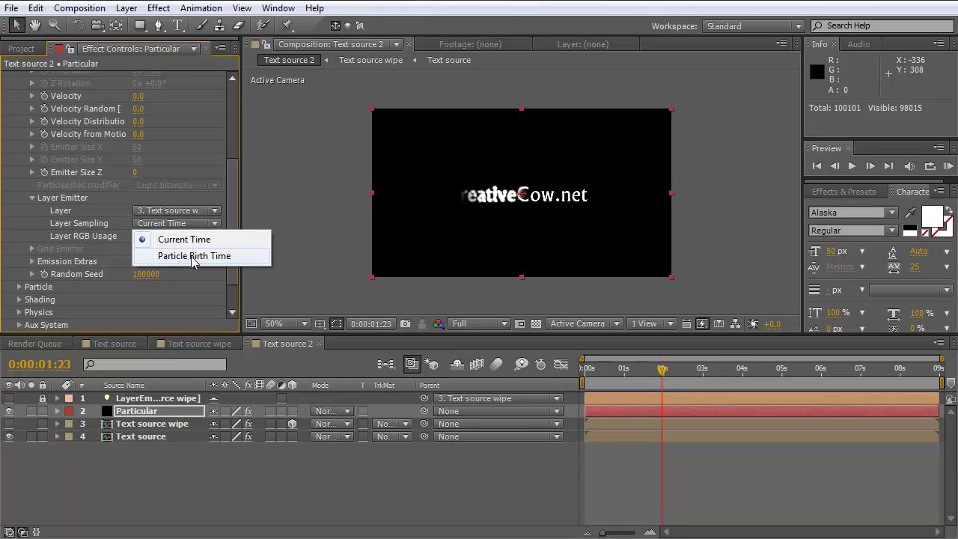
{"action": "left_click", "coordinate": [193, 256]}
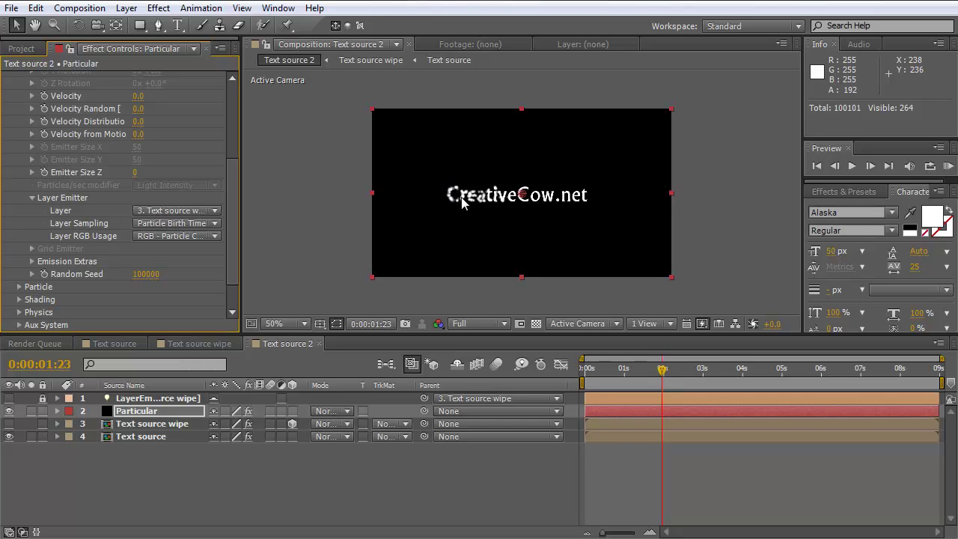
{"action": "left_click", "coordinate": [188, 237]}
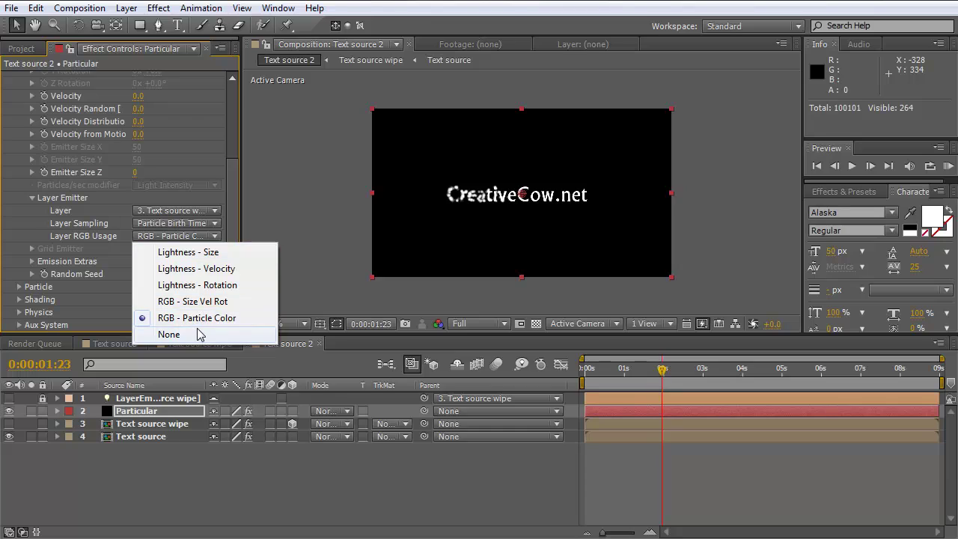
{"action": "left_click", "coordinate": [197, 334]}
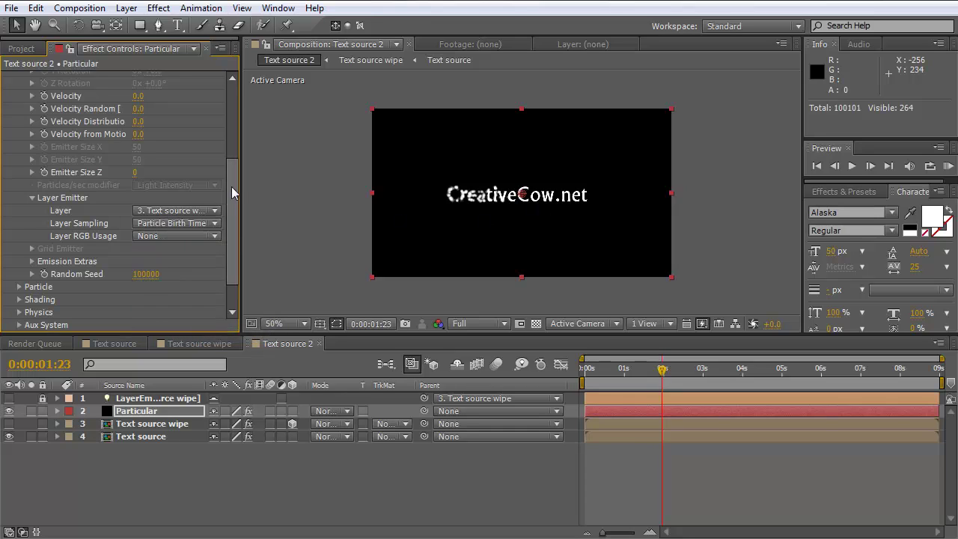
{"action": "scroll", "coordinate": [233, 185], "scroll_direction": "down", "scroll_amount": 3}
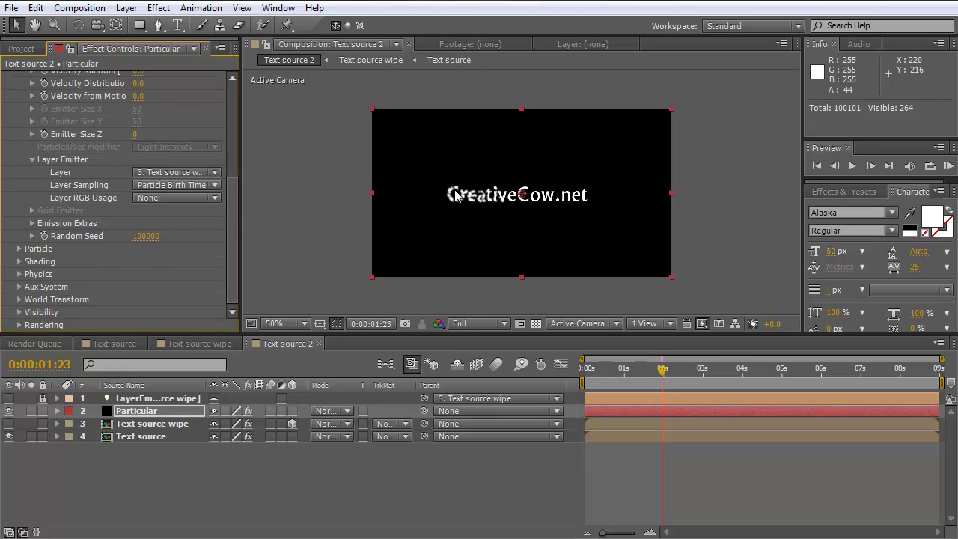
Set particle Life to 9 seconds, Size to 2 and Size Random to 25%.
{"action": "key", "text": "period"}
{"action": "key", "text": "period"}
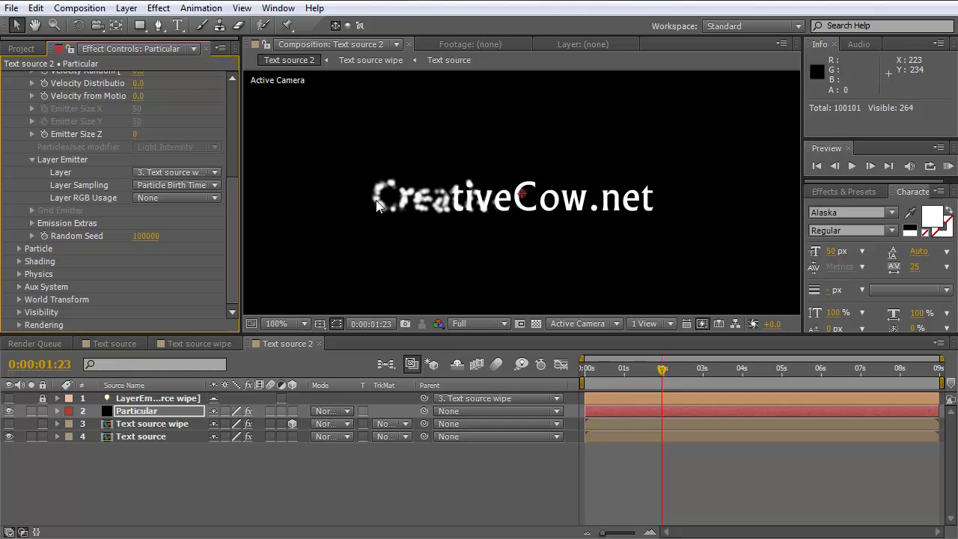
{"action": "left_click", "coordinate": [20, 248]}
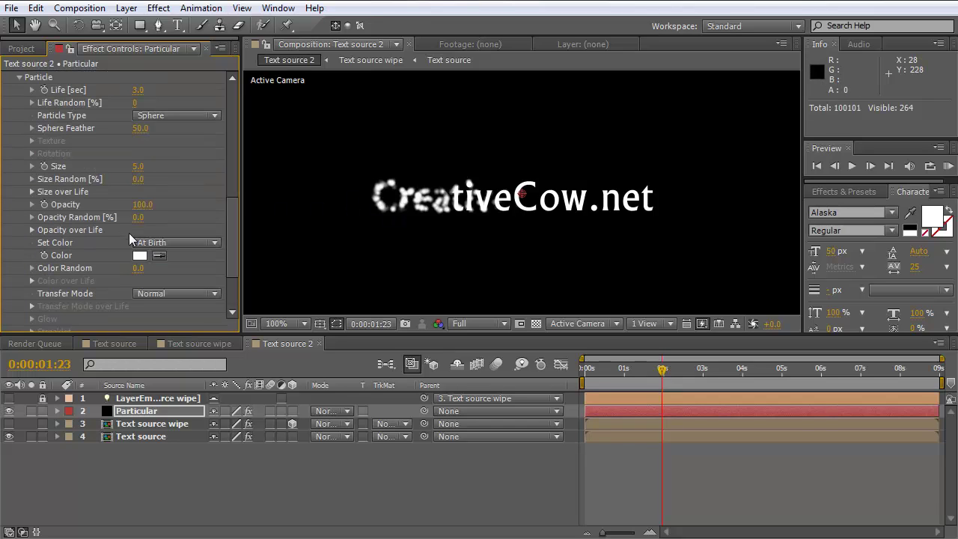
{"action": "left_click", "coordinate": [139, 90]}
{"action": "type", "text": "9"}
{"action": "left_click", "coordinate": [137, 166]}
{"action": "type", "text": "2"}
{"action": "key", "text": "Return"}
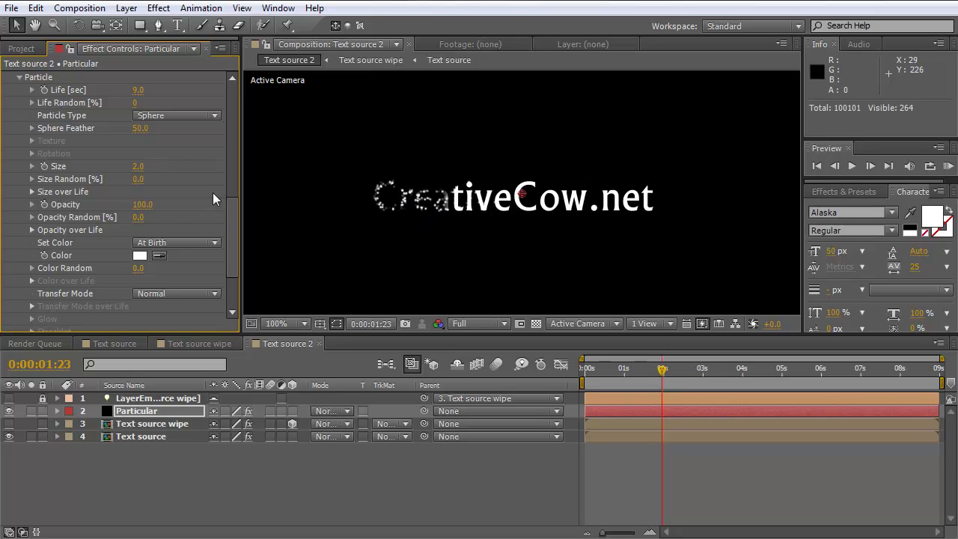
{"action": "left_click", "coordinate": [138, 181]}
{"action": "type", "text": "25"}
{"action": "key", "text": "Return"}
{"action": "left_click_drag", "start_coordinate": [234, 211], "coordinate": [236, 227]}
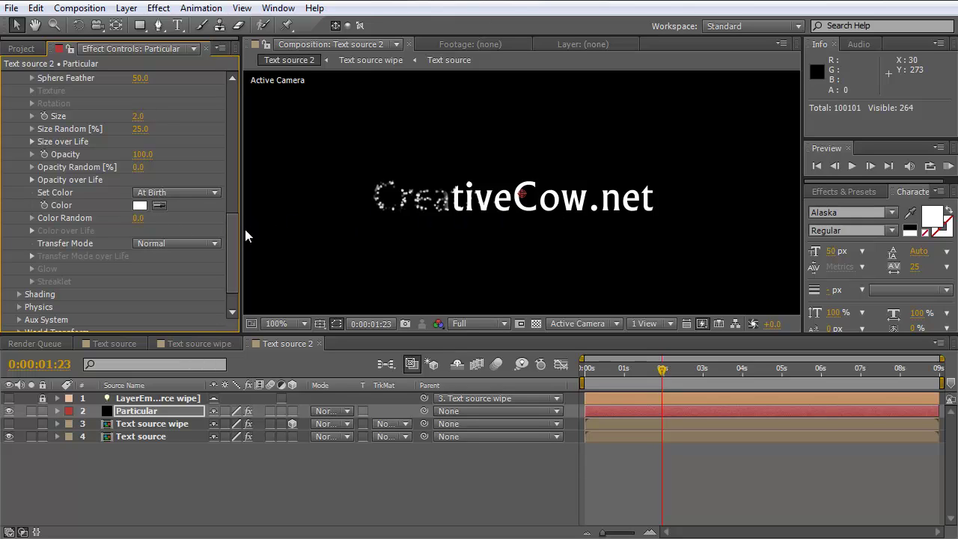
{"action": "left_click_drag", "start_coordinate": [234, 231], "coordinate": [233, 242]}
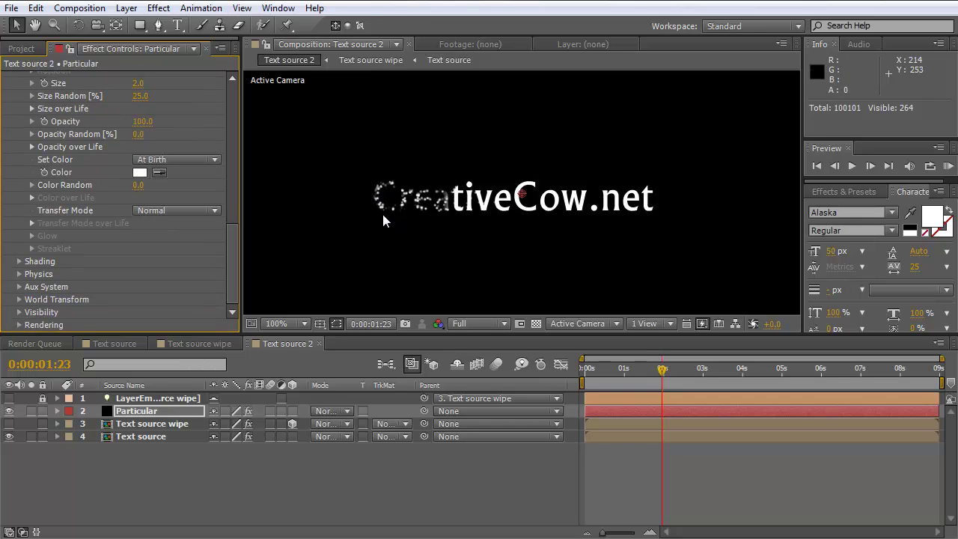
{"action": "scroll", "coordinate": [382, 220], "scroll_direction": "down", "scroll_amount": 2}
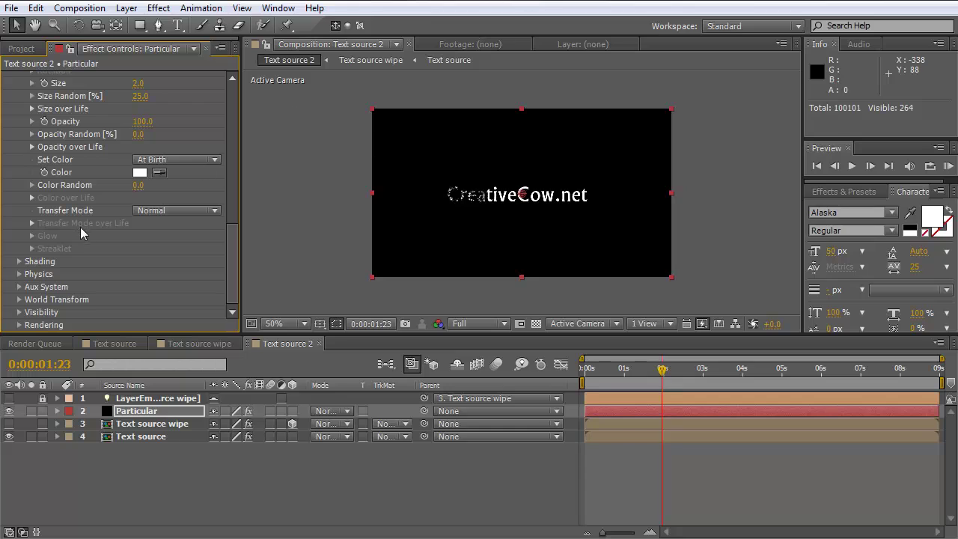
Raise the Air Spin Amplitude to 19 and preview a later frame.
{"action": "left_click", "coordinate": [19, 274]}
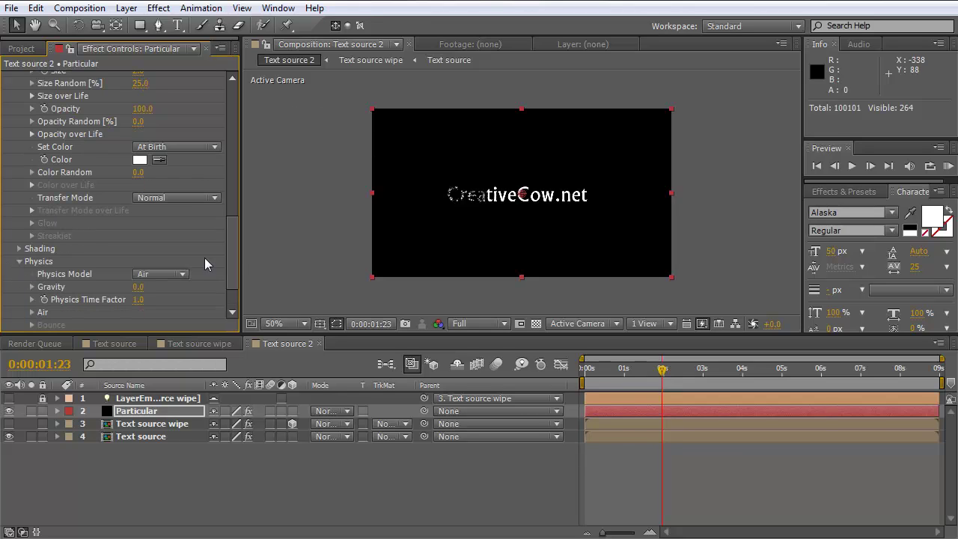
{"action": "left_click_drag", "start_coordinate": [230, 253], "coordinate": [230, 272]}
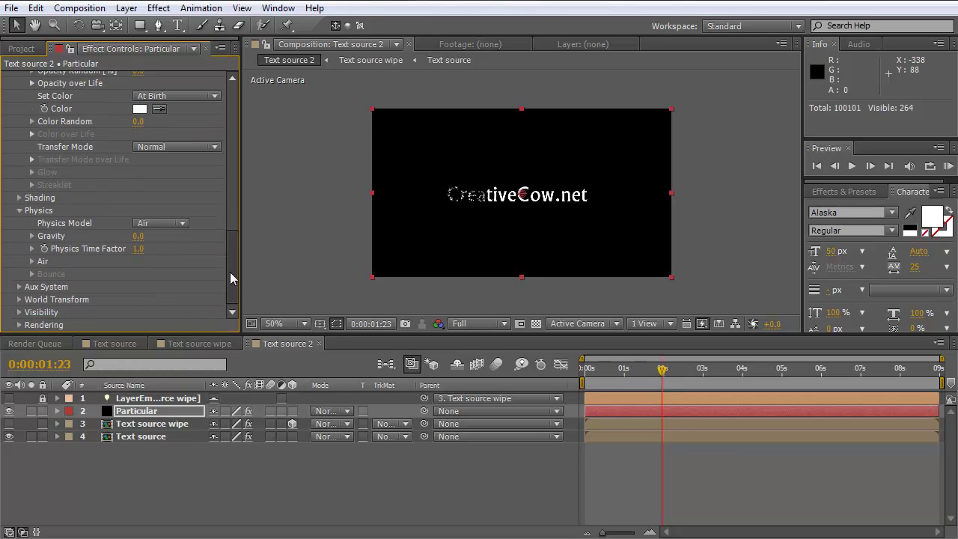
{"action": "left_click", "coordinate": [31, 261]}
{"action": "scroll", "coordinate": [29, 259], "scroll_direction": "down", "scroll_amount": 3}
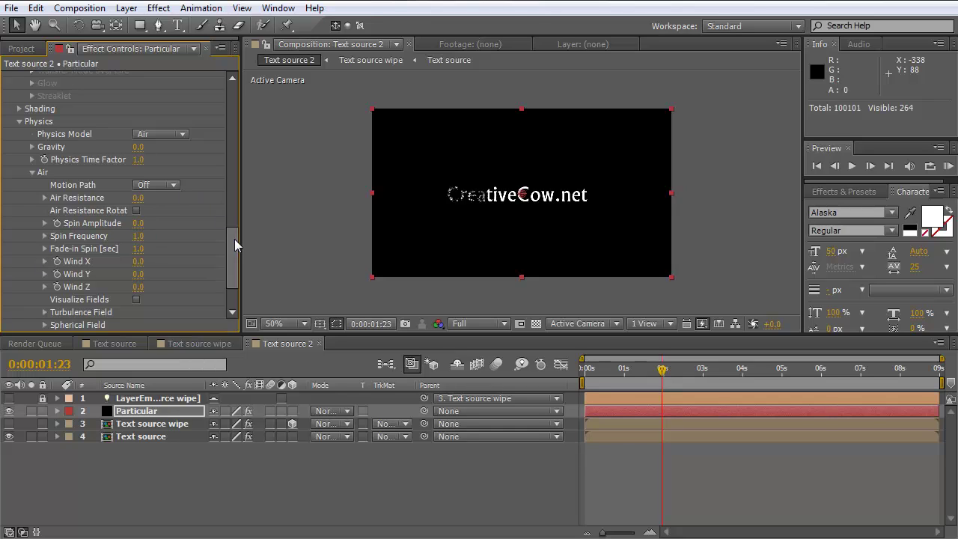
{"action": "left_click_drag", "start_coordinate": [235, 239], "coordinate": [237, 257]}
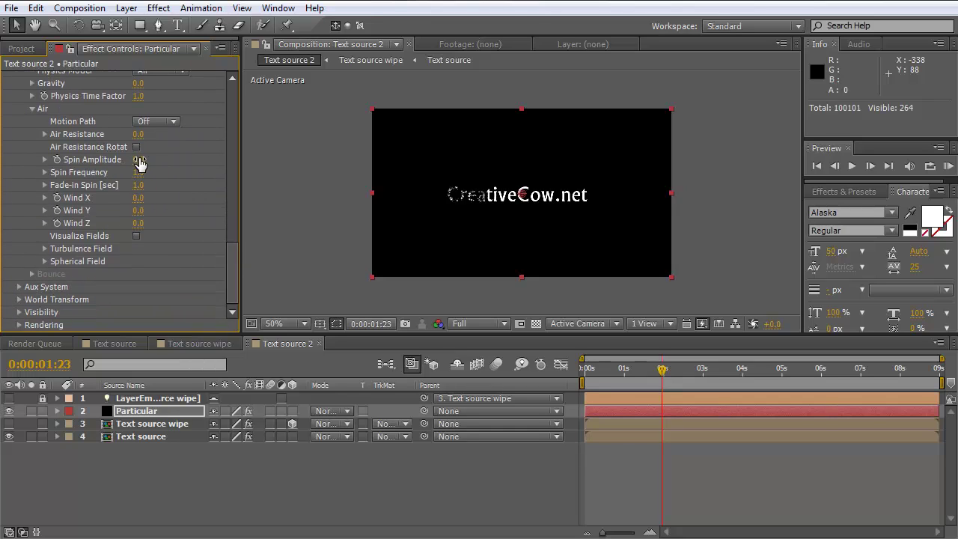
{"action": "left_click_drag", "start_coordinate": [139, 163], "coordinate": [153, 159]}
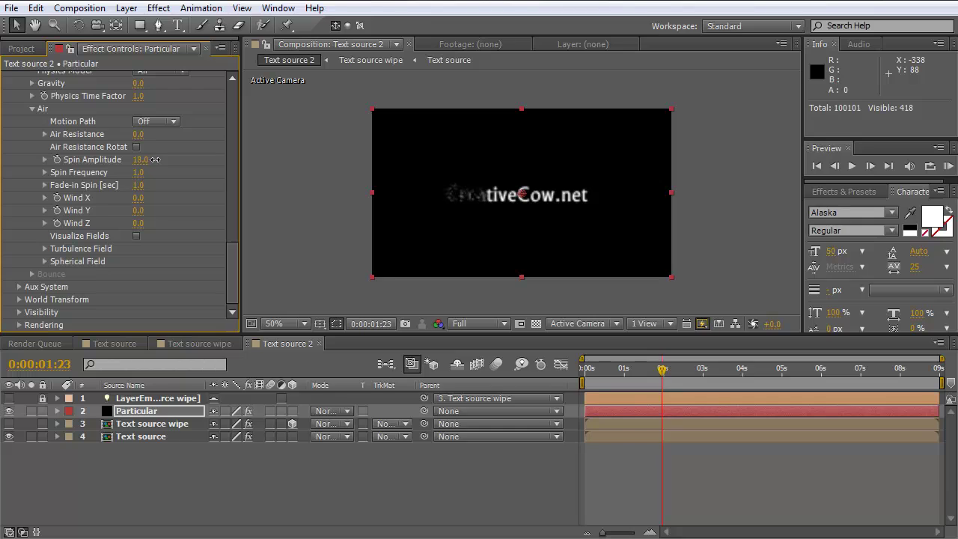
{"action": "left_click_drag", "start_coordinate": [156, 160], "coordinate": [158, 159]}
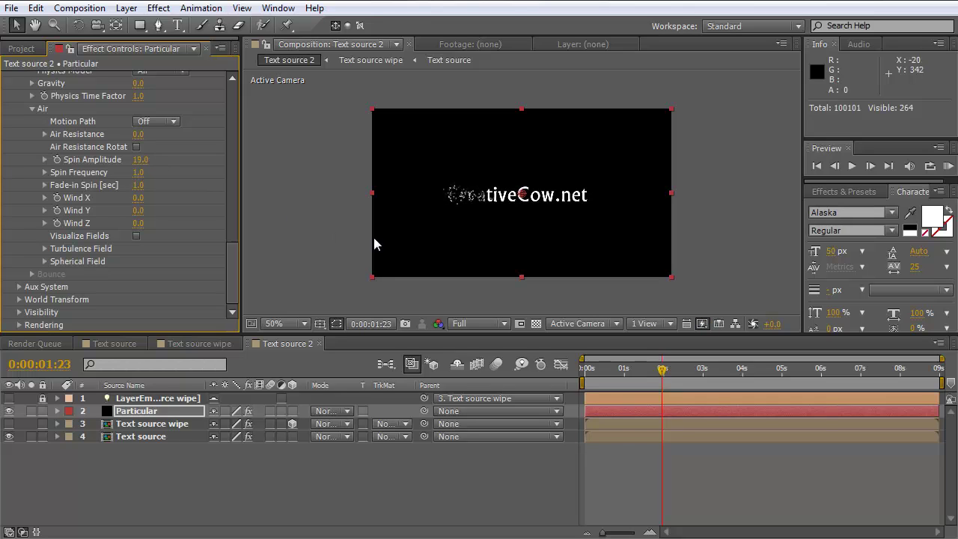
{"action": "left_click_drag", "start_coordinate": [630, 378], "coordinate": [686, 378]}
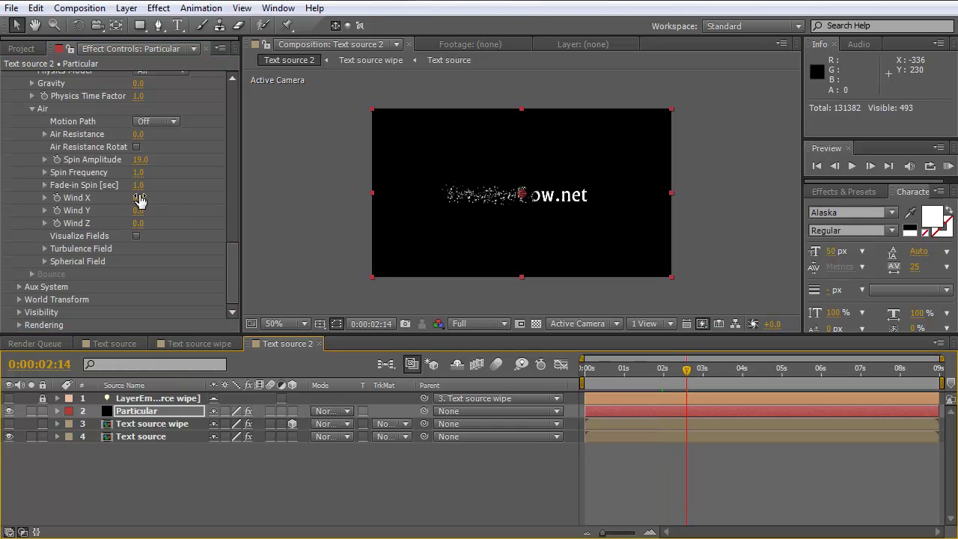
Set Air Wind X to -305 and Wind Y to -97.
{"action": "left_click_drag", "start_coordinate": [140, 199], "coordinate": [2, 197]}
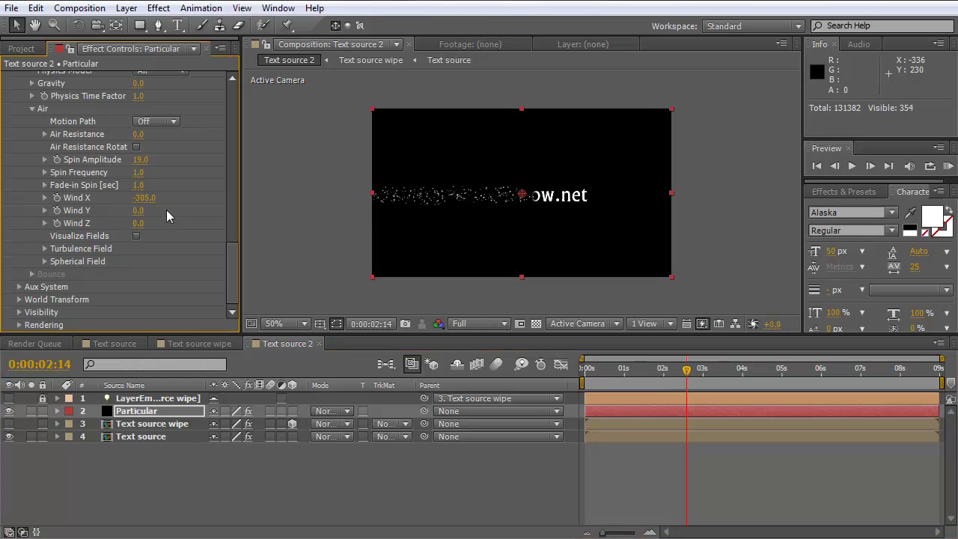
{"action": "left_click_drag", "start_coordinate": [595, 368], "coordinate": [725, 370]}
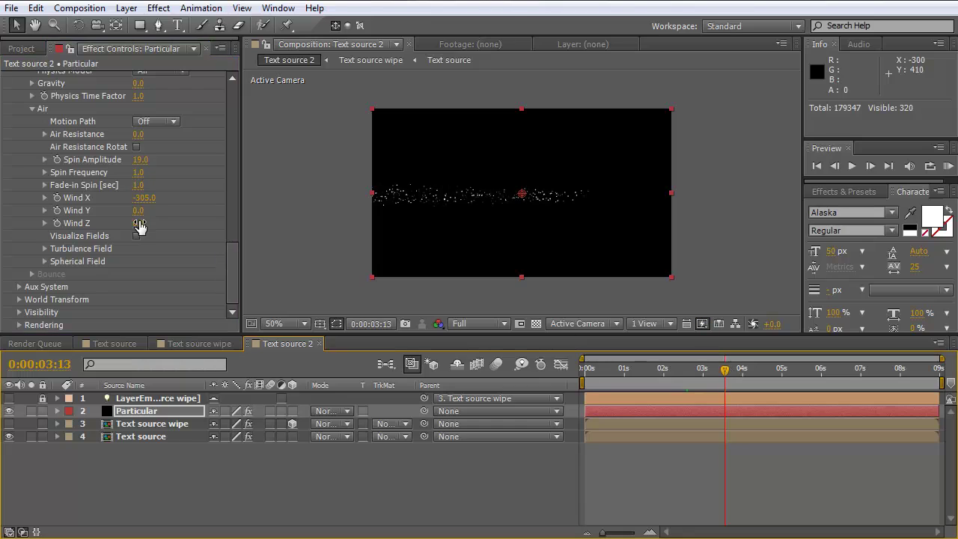
{"action": "left_click_drag", "start_coordinate": [138, 217], "coordinate": [61, 211]}
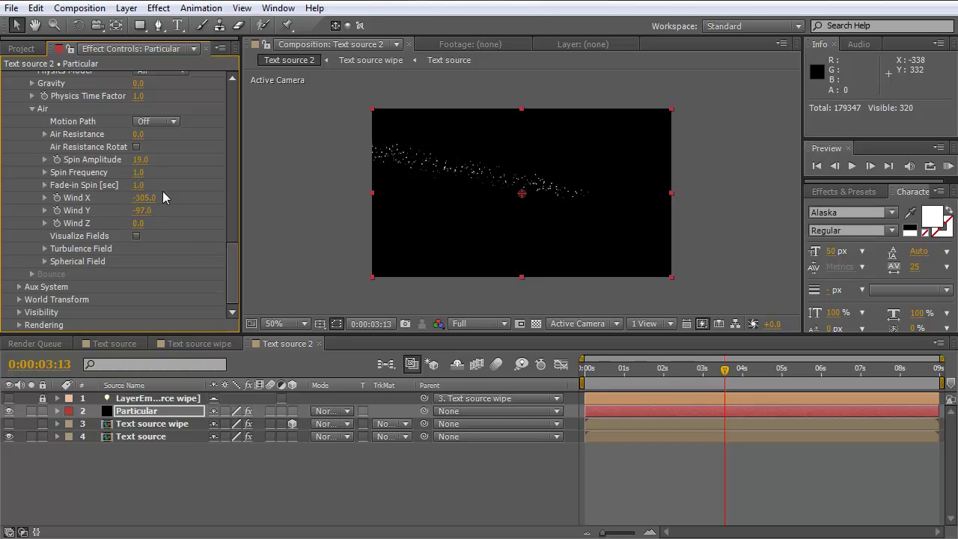
Scrub Turbulence Field Affect Position to 126 and review the trail around 2:14 at full size.
{"action": "left_click", "coordinate": [44, 249]}
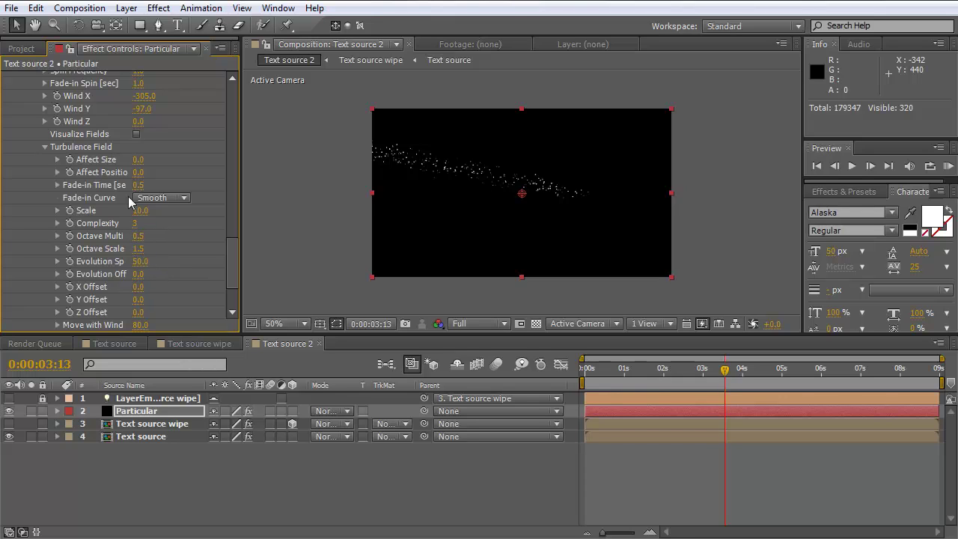
{"action": "left_click_drag", "start_coordinate": [141, 172], "coordinate": [243, 171]}
{"action": "left_click_drag", "start_coordinate": [636, 372], "coordinate": [674, 368]}
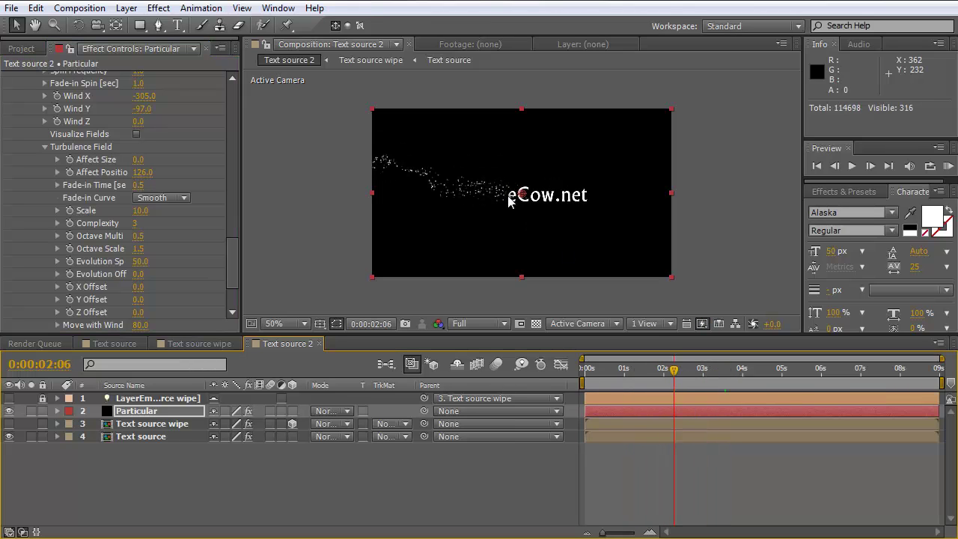
{"action": "key", "text": "period"}
{"action": "left_click", "coordinate": [677, 370]}
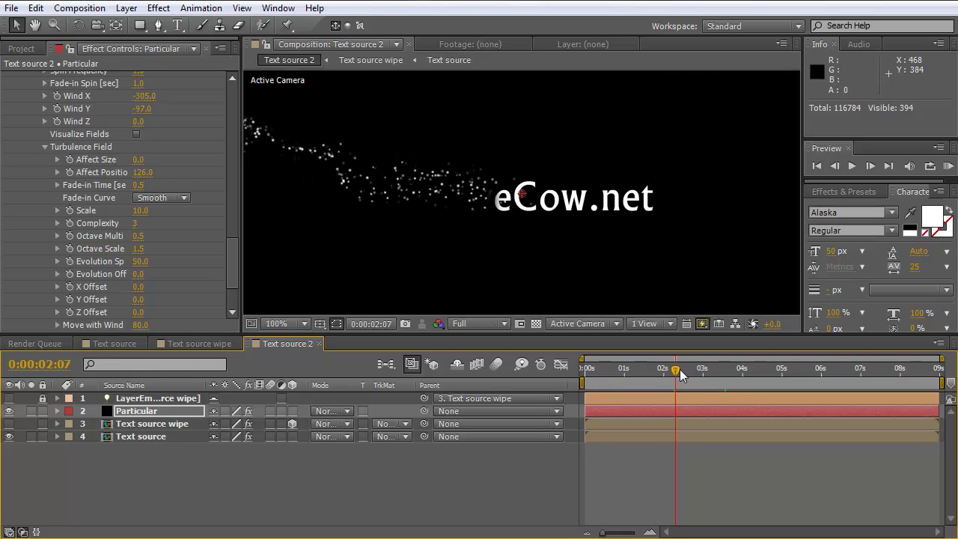
{"action": "left_click_drag", "start_coordinate": [681, 375], "coordinate": [659, 375]}
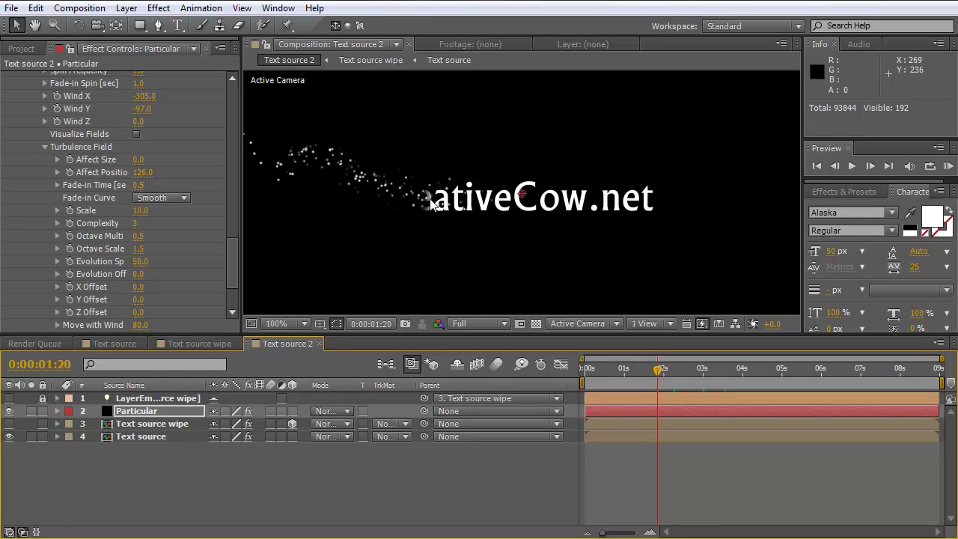
{"action": "left_click_drag", "start_coordinate": [658, 374], "coordinate": [687, 374]}
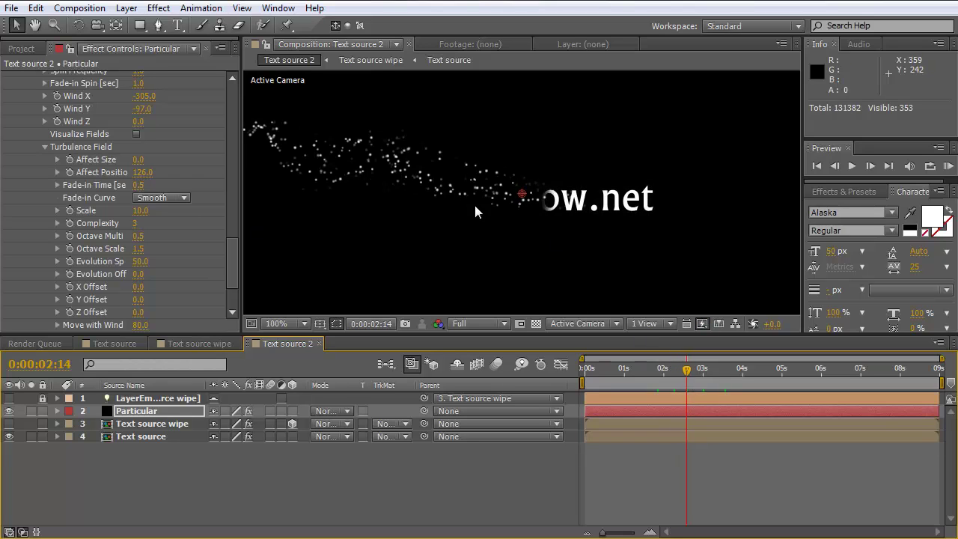
Turn Particular's Motion Blur on with Shutter Angle 722 and preview from the start.
{"action": "left_click_drag", "start_coordinate": [233, 263], "coordinate": [227, 293]}
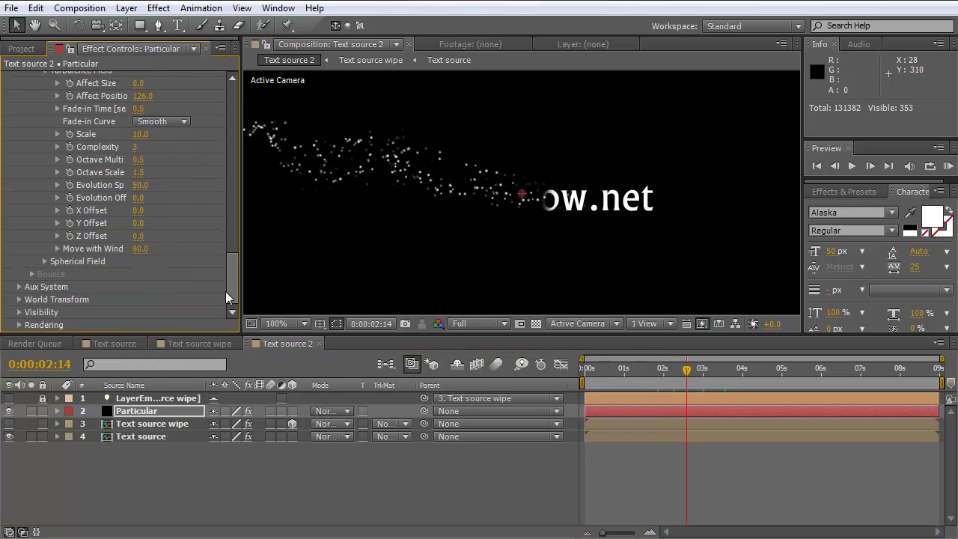
{"action": "left_click", "coordinate": [20, 325]}
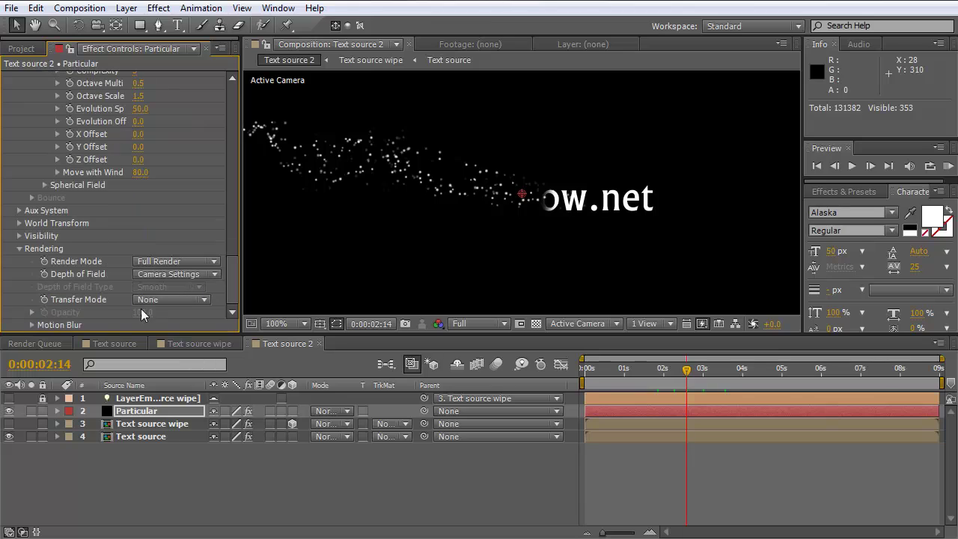
{"action": "left_click", "coordinate": [34, 324]}
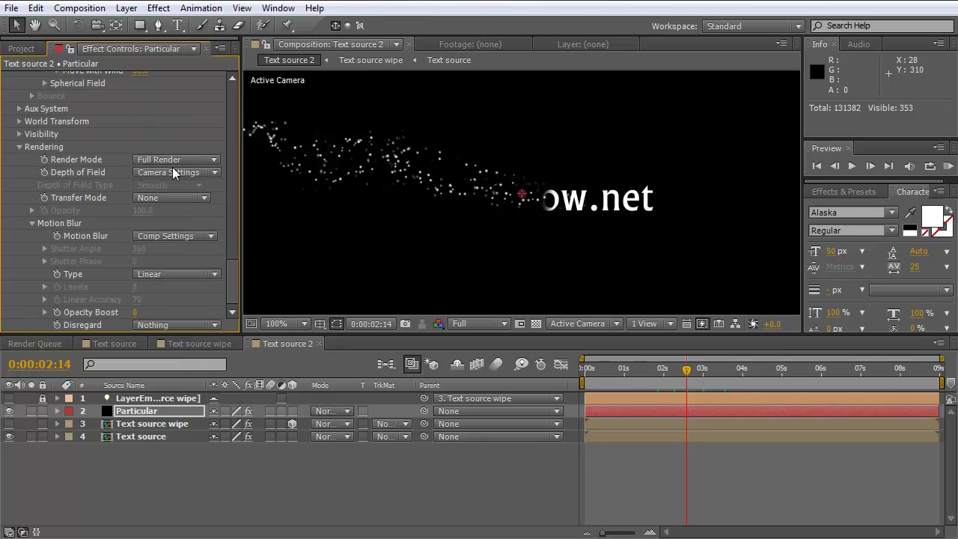
{"action": "left_click", "coordinate": [164, 236]}
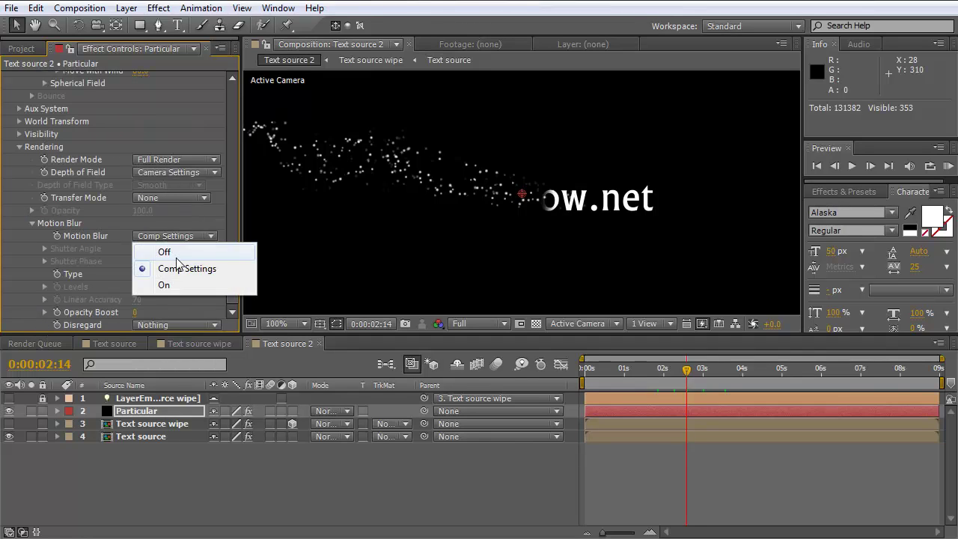
{"action": "left_click", "coordinate": [179, 287]}
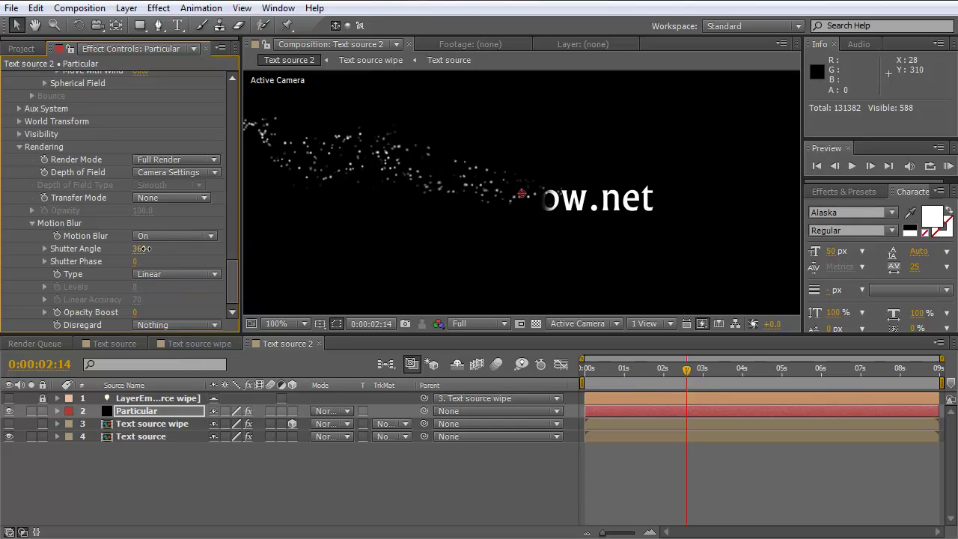
{"action": "left_click_drag", "start_coordinate": [142, 249], "coordinate": [329, 243]}
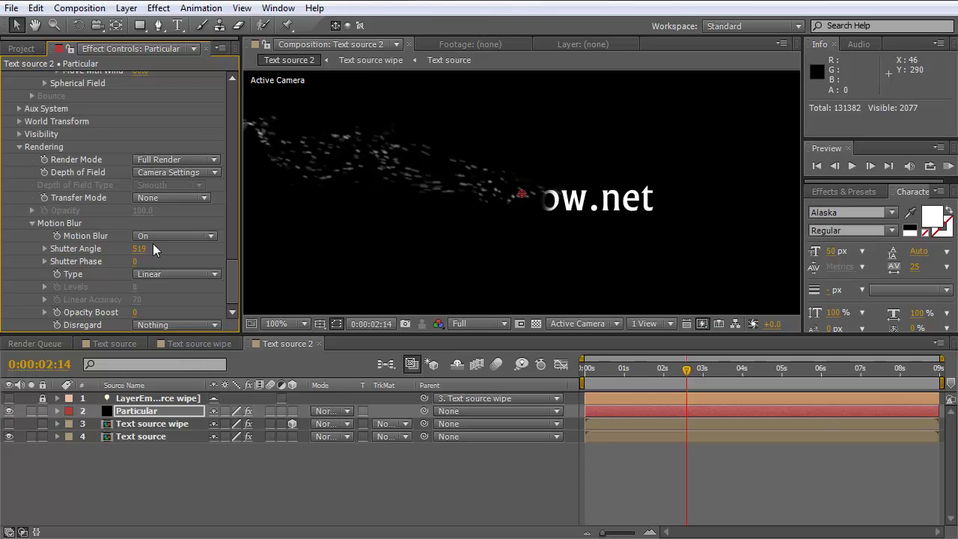
{"action": "left_click_drag", "start_coordinate": [137, 256], "coordinate": [331, 235]}
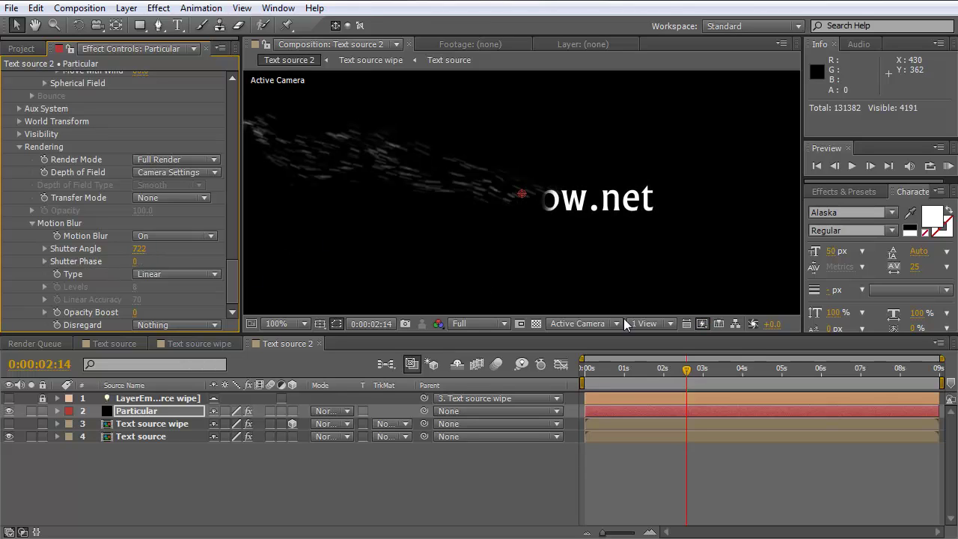
{"action": "left_click", "coordinate": [636, 374]}
{"action": "left_click", "coordinate": [604, 369]}
{"action": "key", "text": "KP_0"}
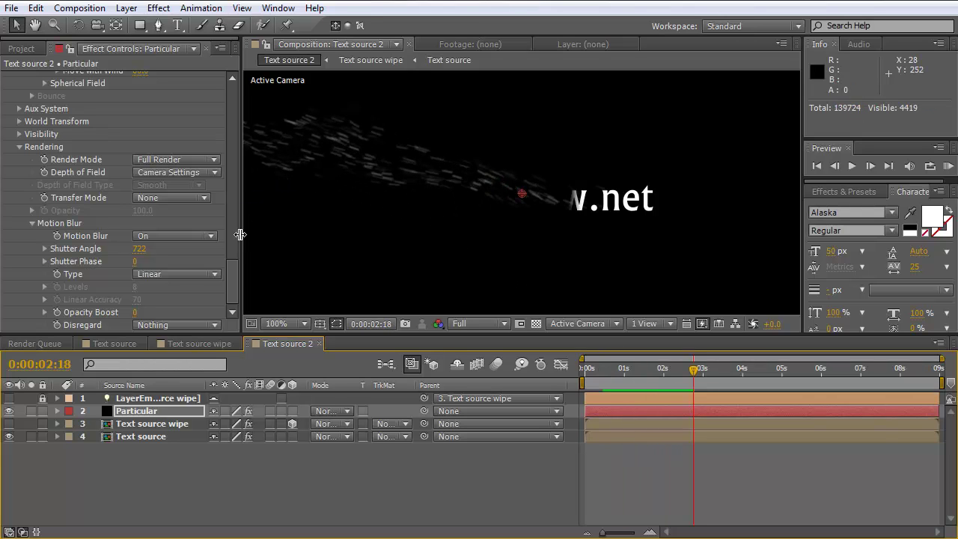
Raise Particles/sec to 500000, preview the denser stream, and show the Project panel.
{"action": "left_click_drag", "start_coordinate": [232, 285], "coordinate": [232, 105]}
{"action": "left_click", "coordinate": [146, 116]}
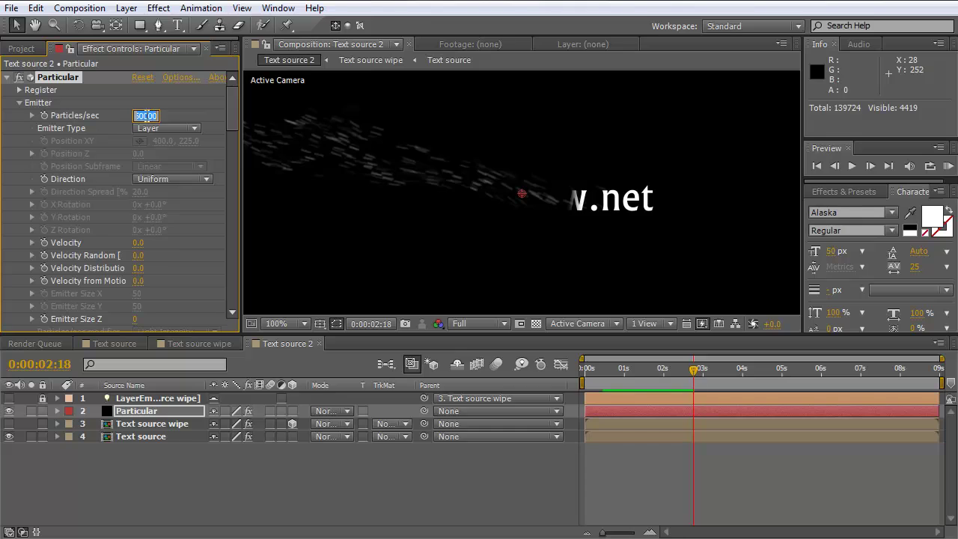
{"action": "type", "text": "50000"}
{"action": "key", "text": "Return"}
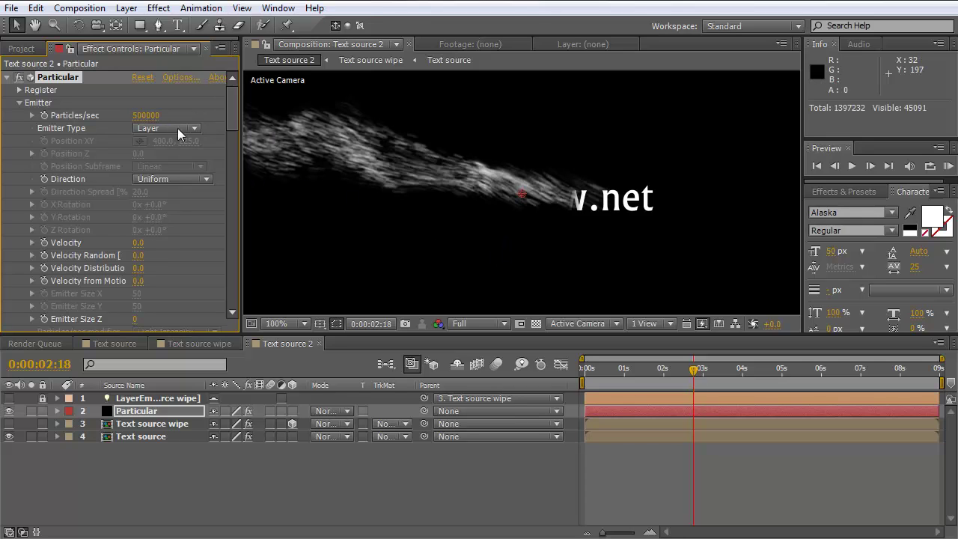
{"action": "left_click", "coordinate": [599, 367]}
{"action": "key", "text": "space"}
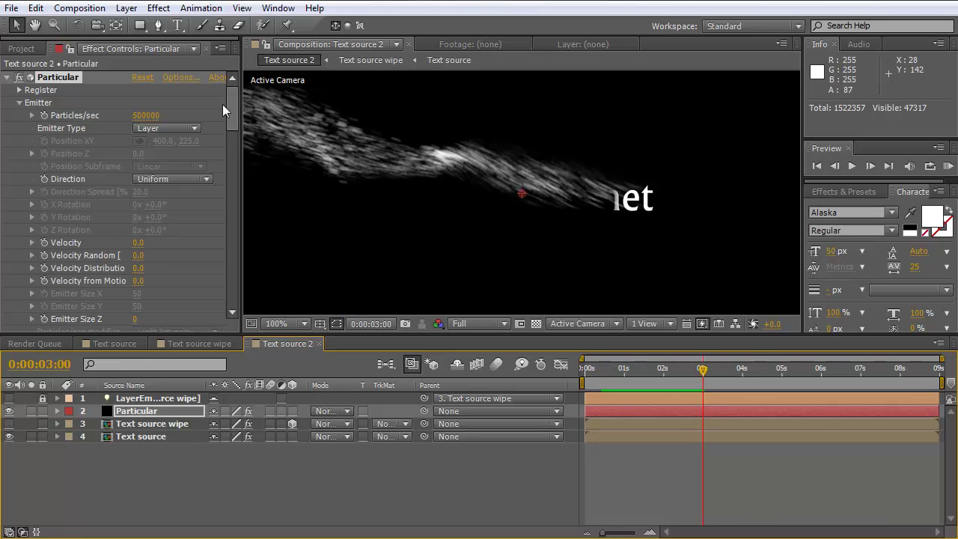
{"action": "left_click", "coordinate": [21, 50]}
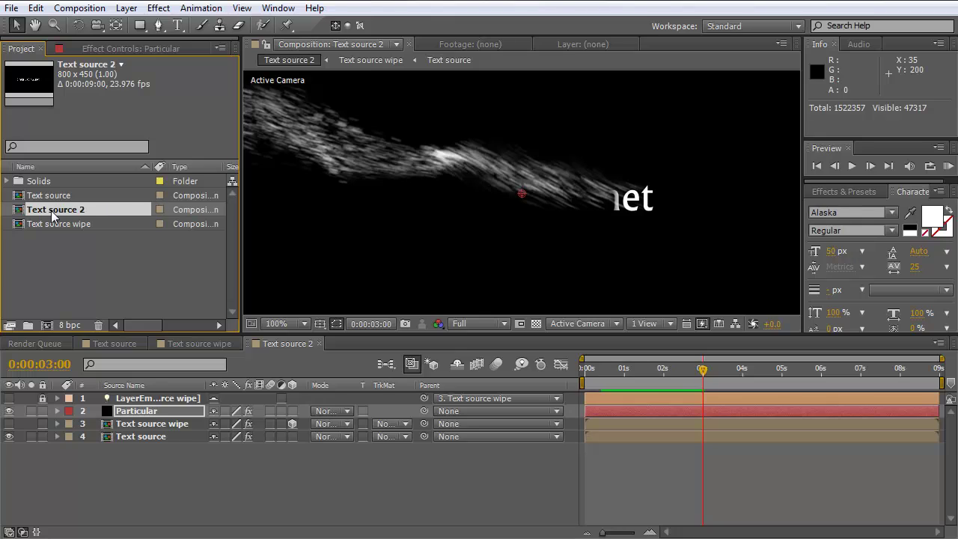
Rename the Text source 2 composition to 'Particle Dust'.
{"action": "key", "text": "Return"}
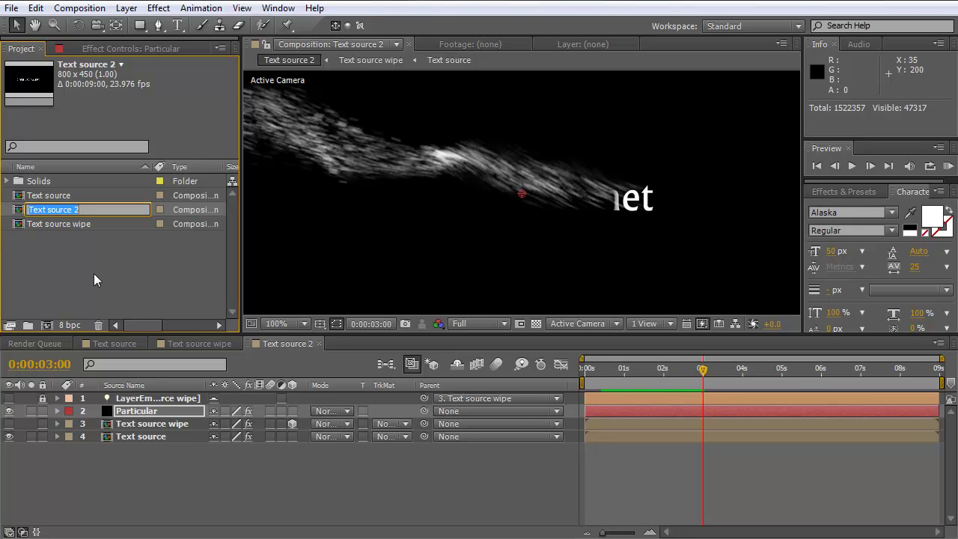
{"action": "type", "text": "Particle Dust"}
{"action": "key", "text": "Return"}
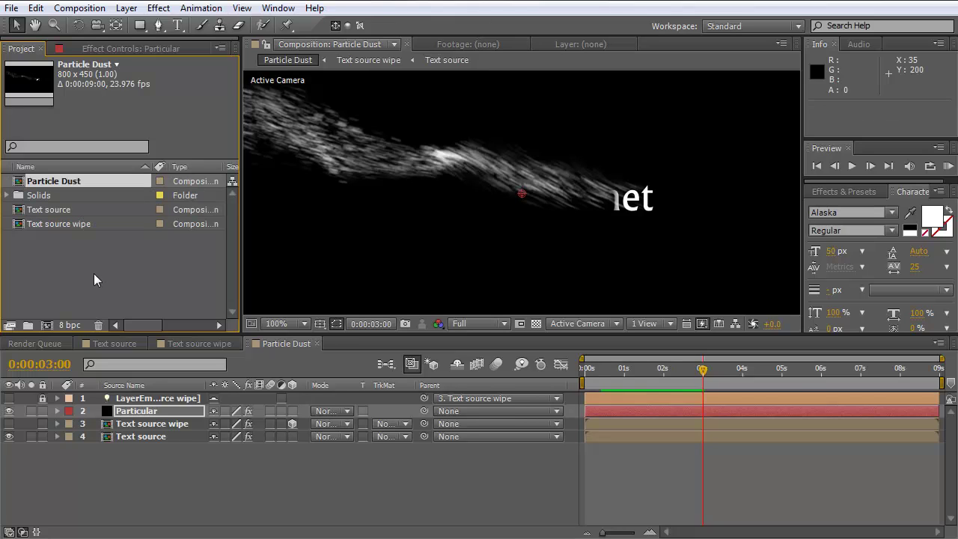
Duplicate it, rename the copy 'Particle Sand', and open it with the viewer at 50%.
{"action": "key", "text": "ctrl+d"}
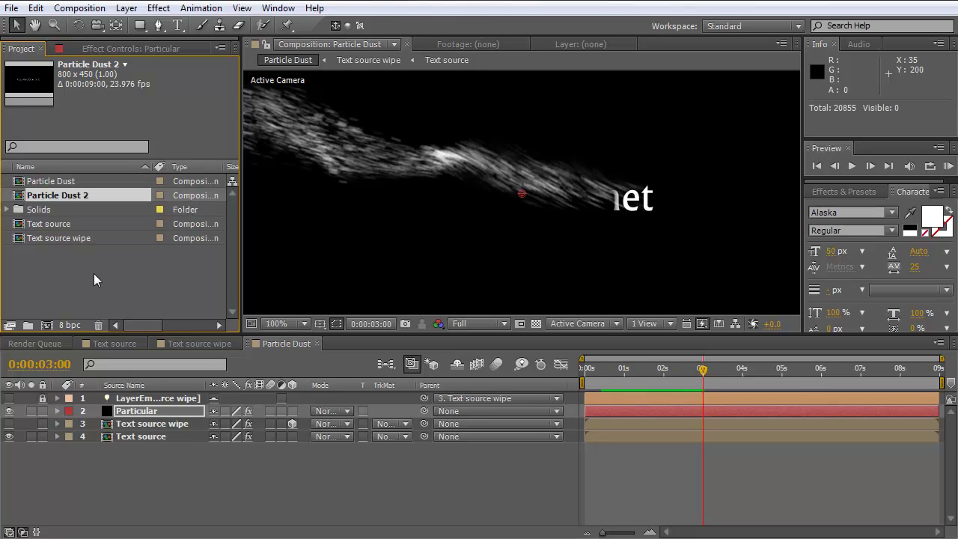
{"action": "key", "text": "Return"}
{"action": "key", "text": "End"}
{"action": "key", "text": "BackSpace"}
{"action": "key", "text": "BackSpace"}
{"action": "key", "text": "BackSpace"}
{"action": "key", "text": "BackSpace"}
{"action": "key", "text": "BackSpace"}
{"action": "key", "text": "BackSpace"}
{"action": "key", "text": "BackSpace"}
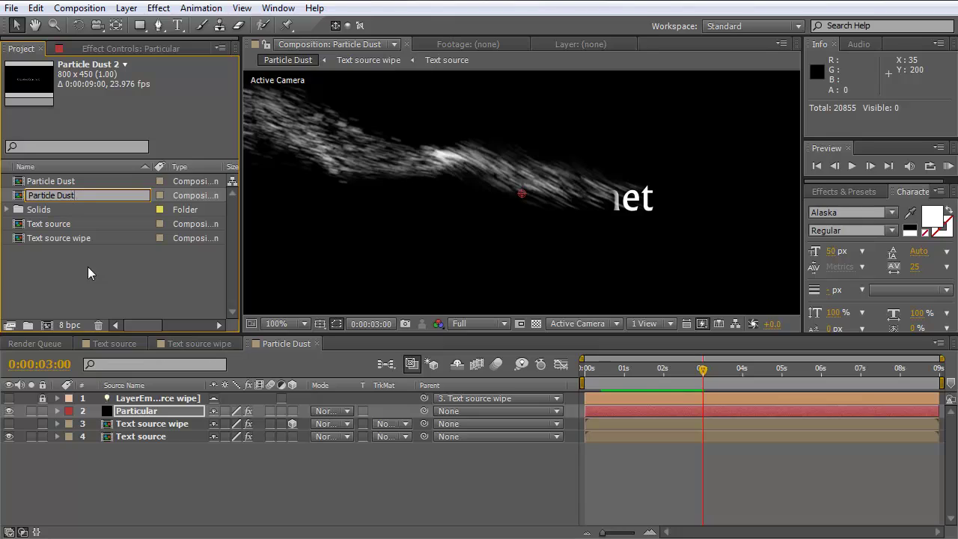
{"action": "type", "text": "Sand"}
{"action": "key", "text": "Return"}
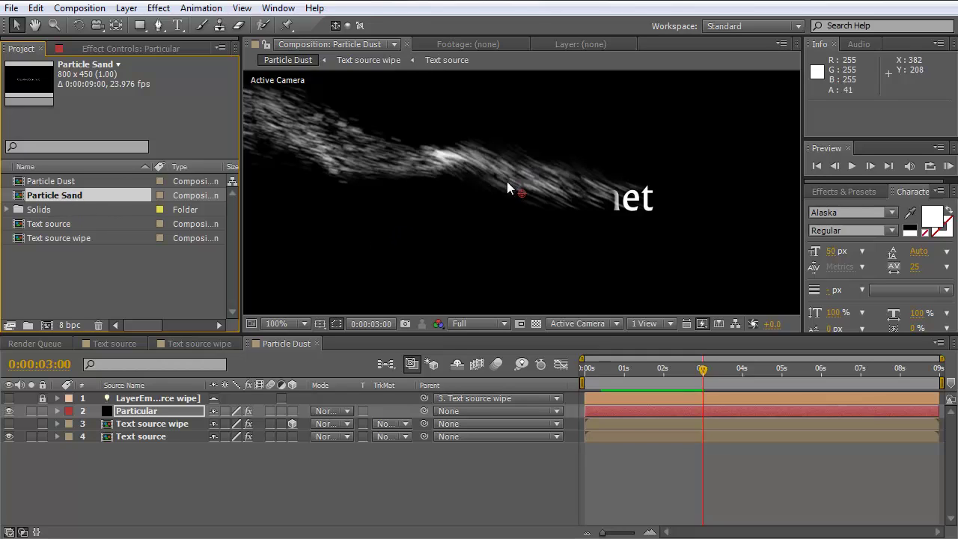
{"action": "key", "text": "comma"}
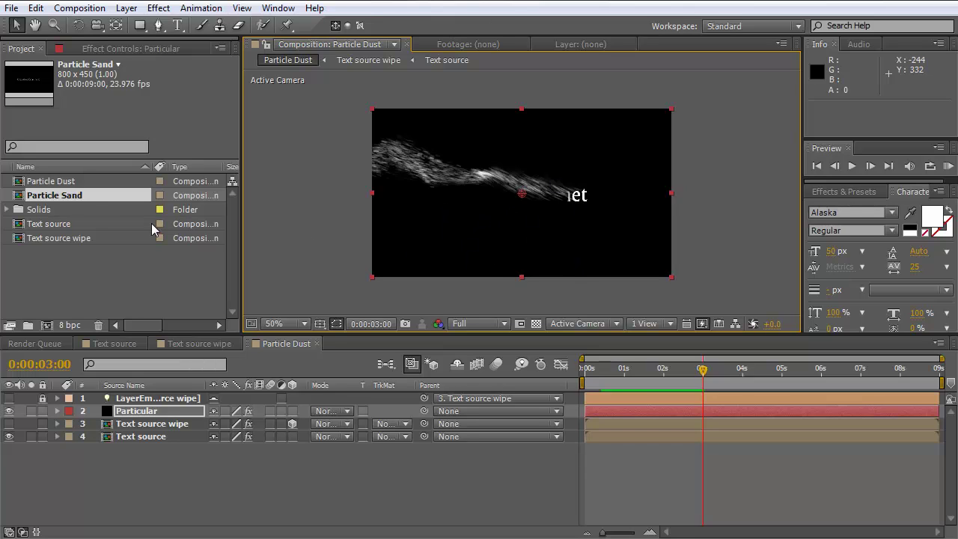
{"action": "double_click", "coordinate": [67, 198]}
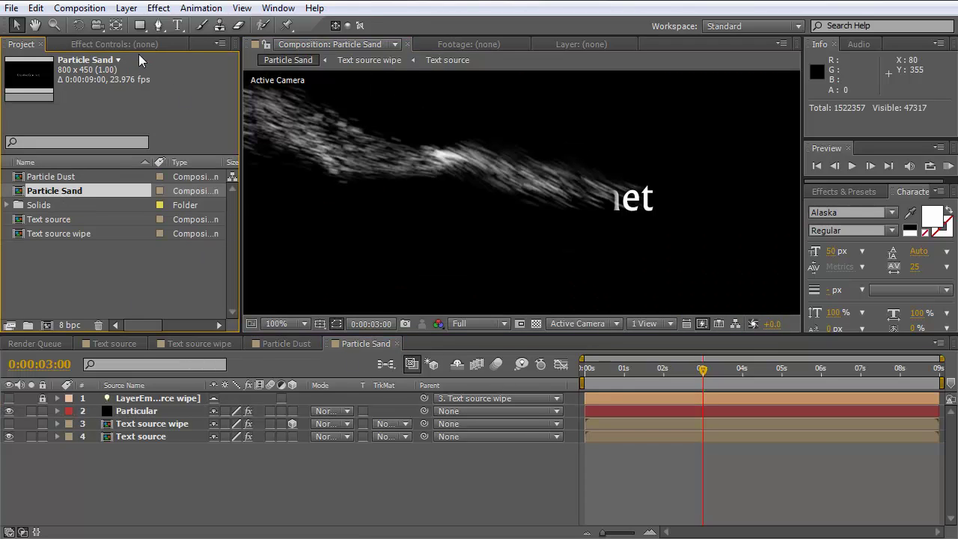
Set Particular's Physics Model to Bounce in Effect Controls.
{"action": "left_click", "coordinate": [117, 44]}
{"action": "left_click", "coordinate": [138, 412]}
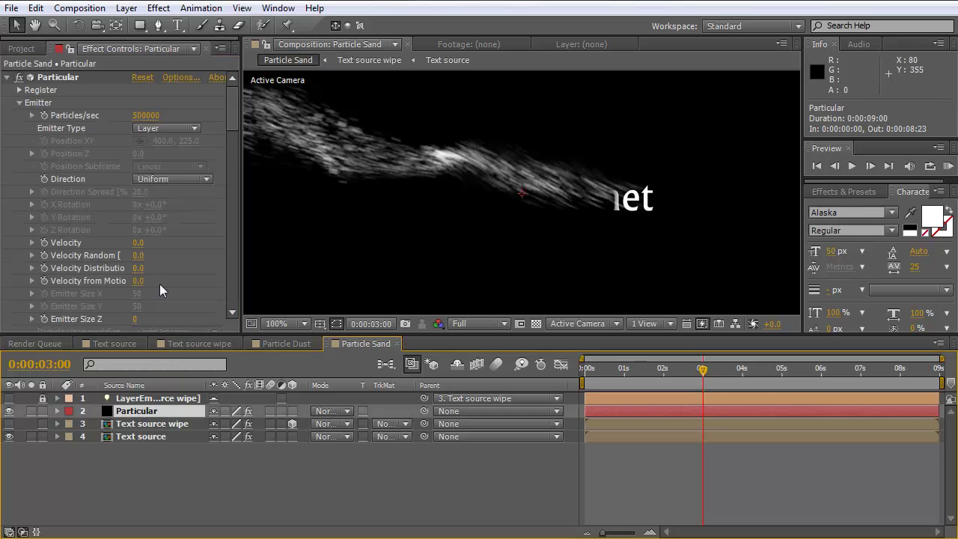
{"action": "left_click_drag", "start_coordinate": [232, 112], "coordinate": [231, 198]}
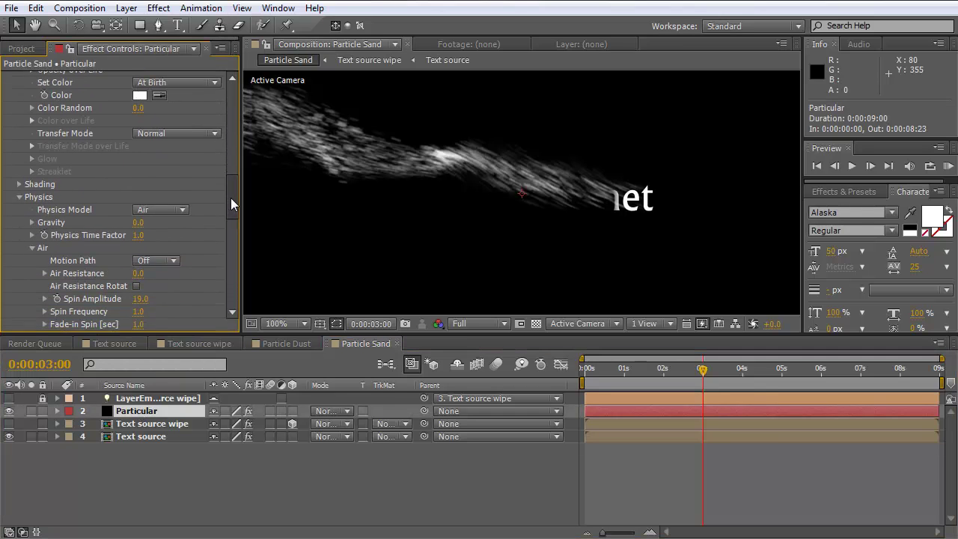
{"action": "scroll", "coordinate": [230, 198], "scroll_direction": "down", "scroll_amount": 2}
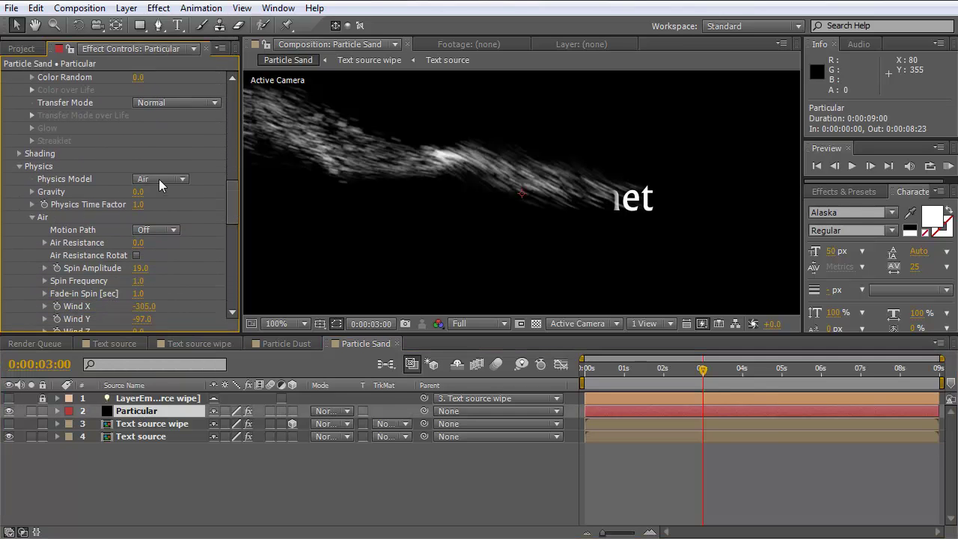
{"action": "left_click", "coordinate": [161, 179]}
{"action": "left_click", "coordinate": [172, 210]}
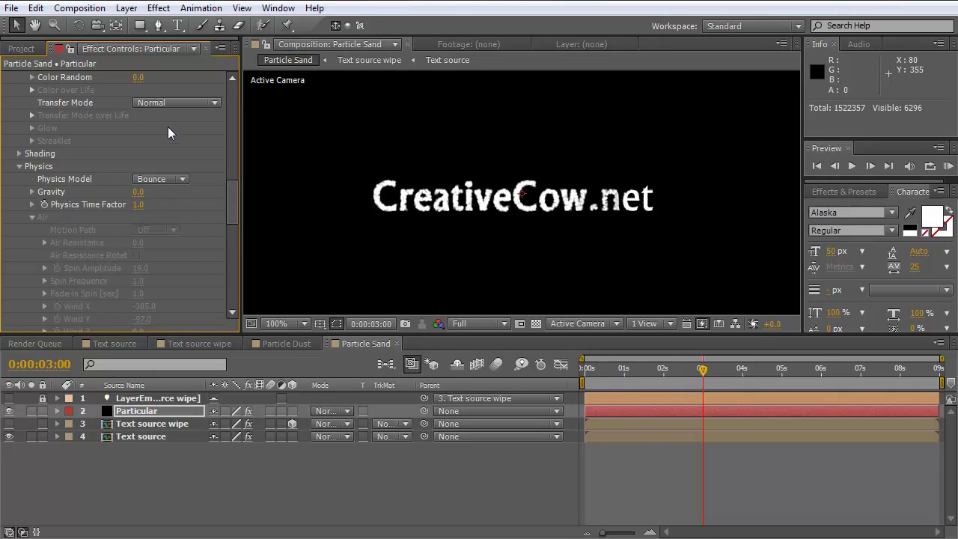
Add a mid-grey 2000×2000 px solid named 'Floor'.
{"action": "left_click", "coordinate": [127, 7]}
{"action": "mouse_move", "coordinate": [188, 27]}
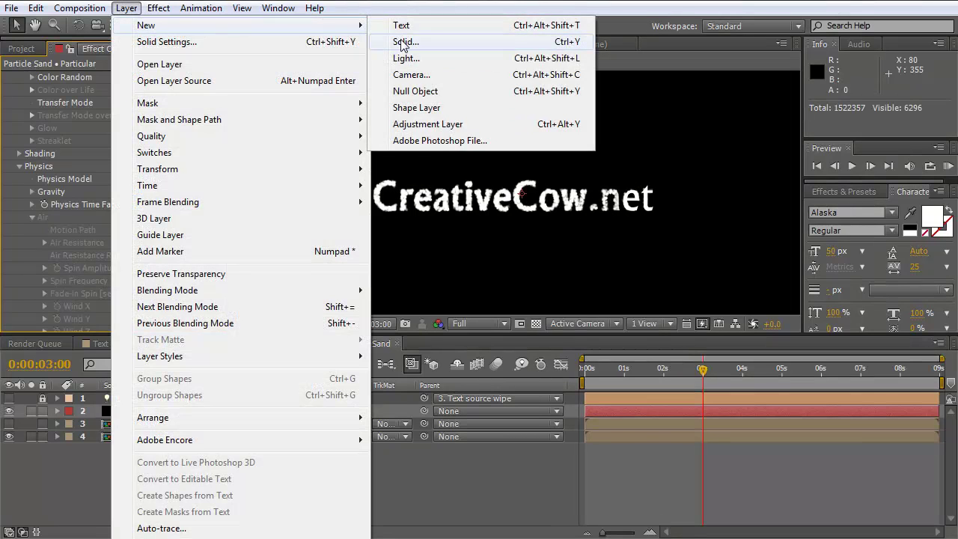
{"action": "left_click", "coordinate": [614, 35]}
{"action": "type", "text": "Floor"}
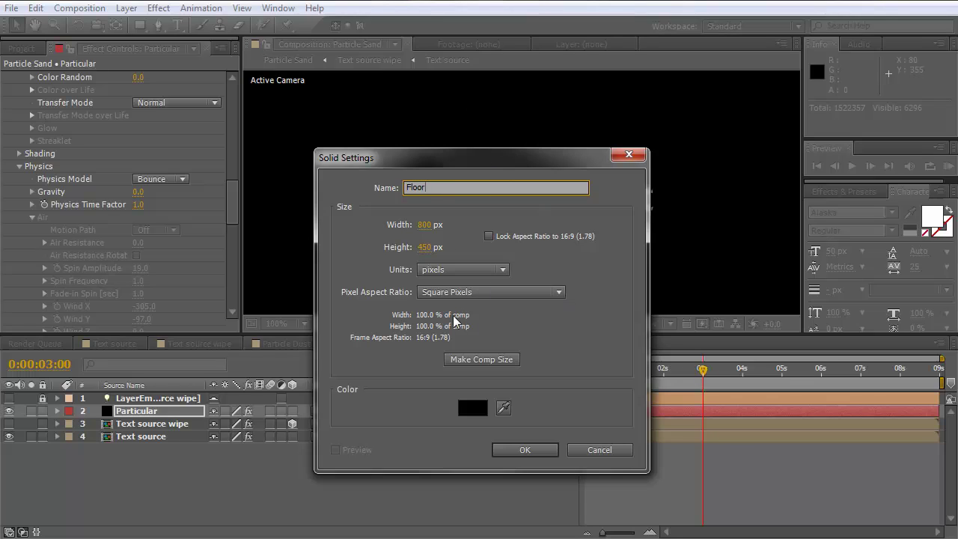
{"action": "left_click", "coordinate": [425, 225]}
{"action": "type", "text": "2000"}
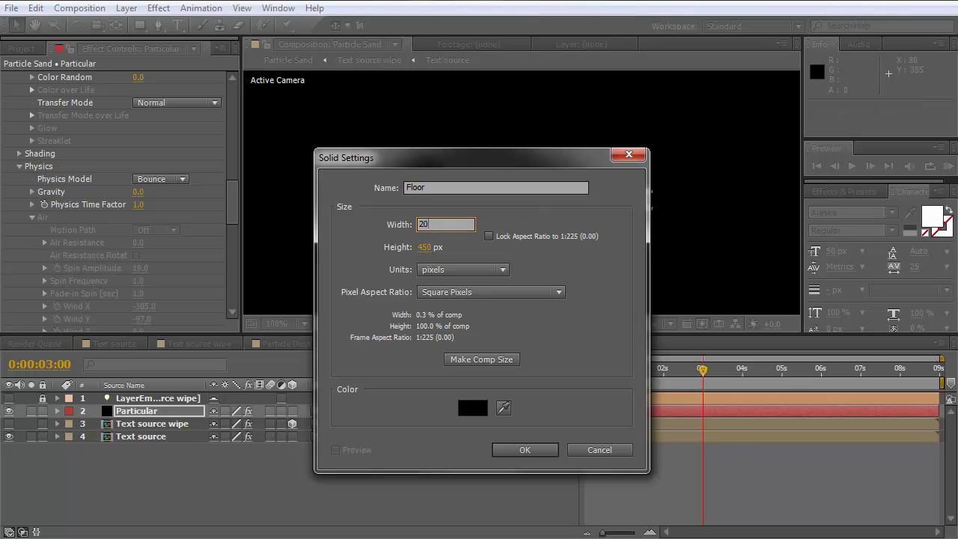
{"action": "key", "text": "Tab"}
{"action": "type", "text": "2000"}
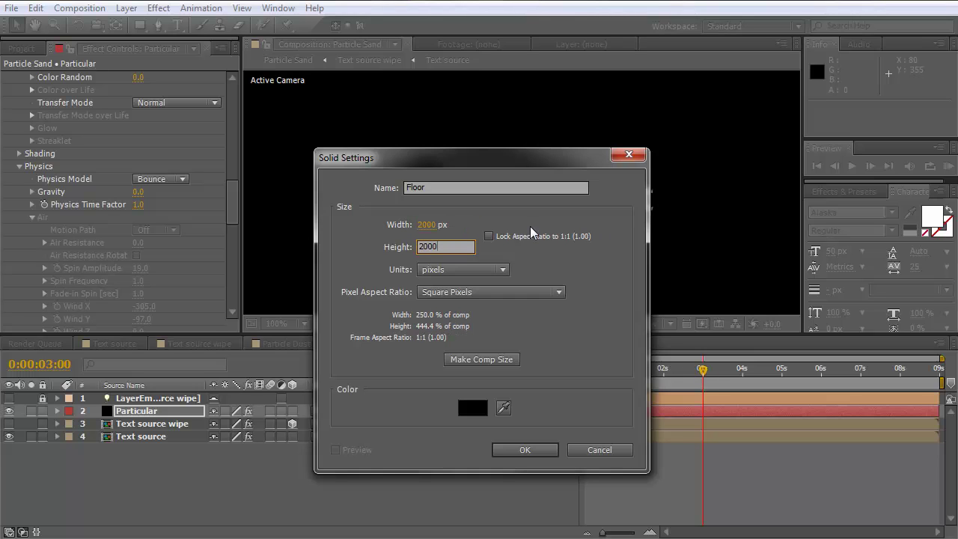
{"action": "left_click", "coordinate": [479, 408]}
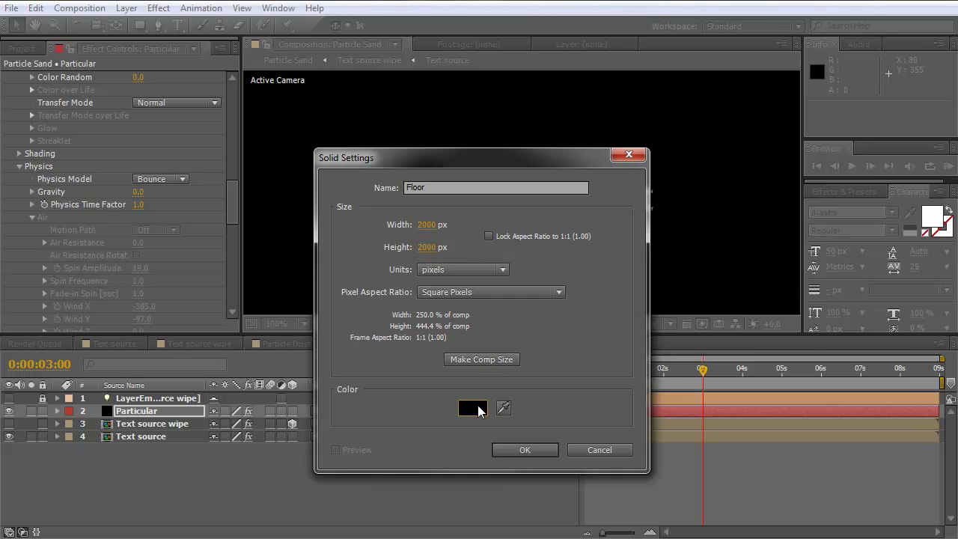
{"action": "left_click_drag", "start_coordinate": [540, 425], "coordinate": [549, 411]}
{"action": "left_click", "coordinate": [862, 322]}
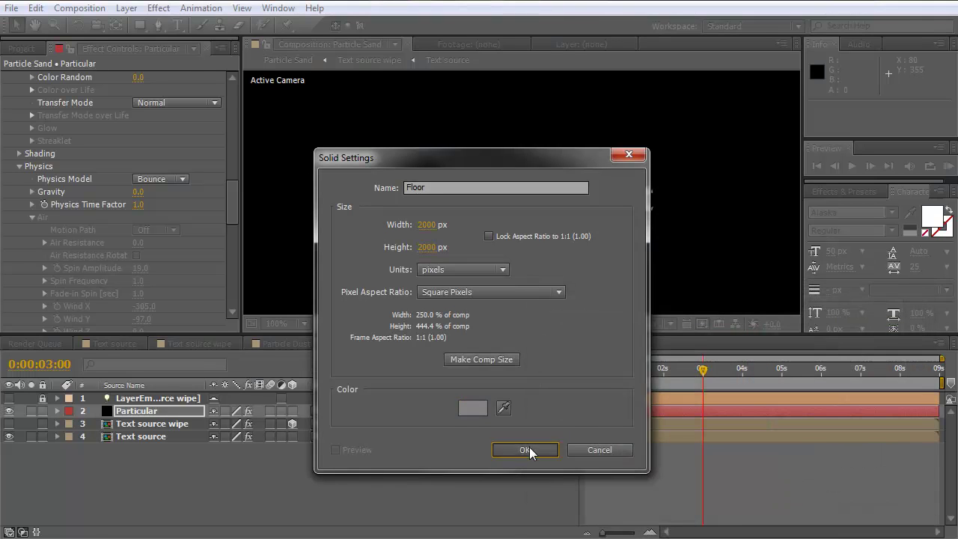
{"action": "left_click", "coordinate": [528, 447]}
Make Floor 3D, tilt it 90° on X, then lower it and push it back in depth.
{"action": "left_click", "coordinate": [293, 399]}
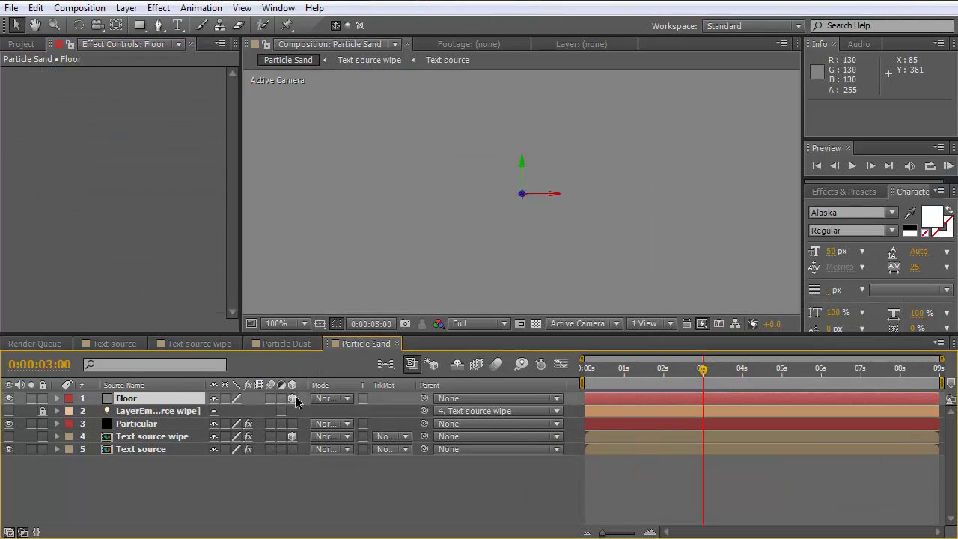
{"action": "left_click", "coordinate": [78, 25]}
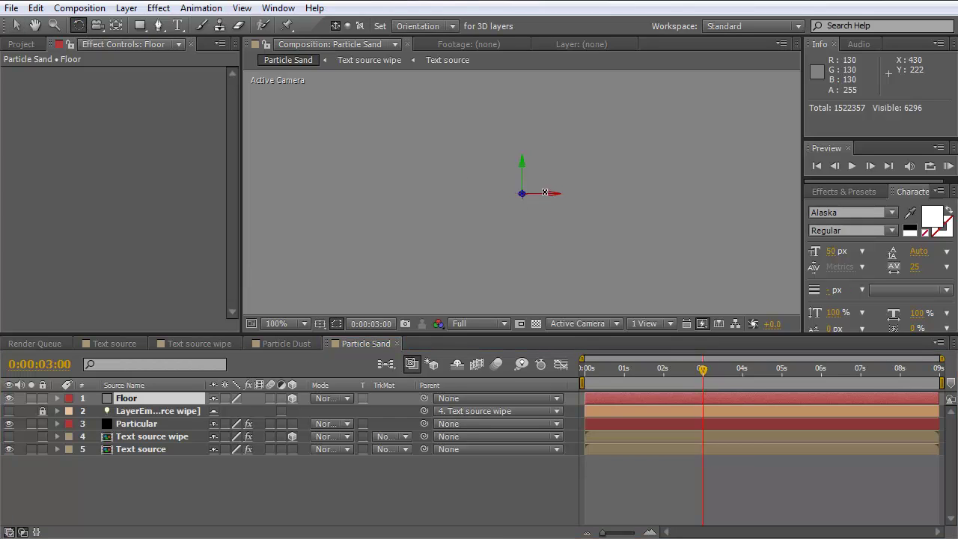
{"action": "left_click_drag", "start_coordinate": [545, 195], "coordinate": [542, 136]}
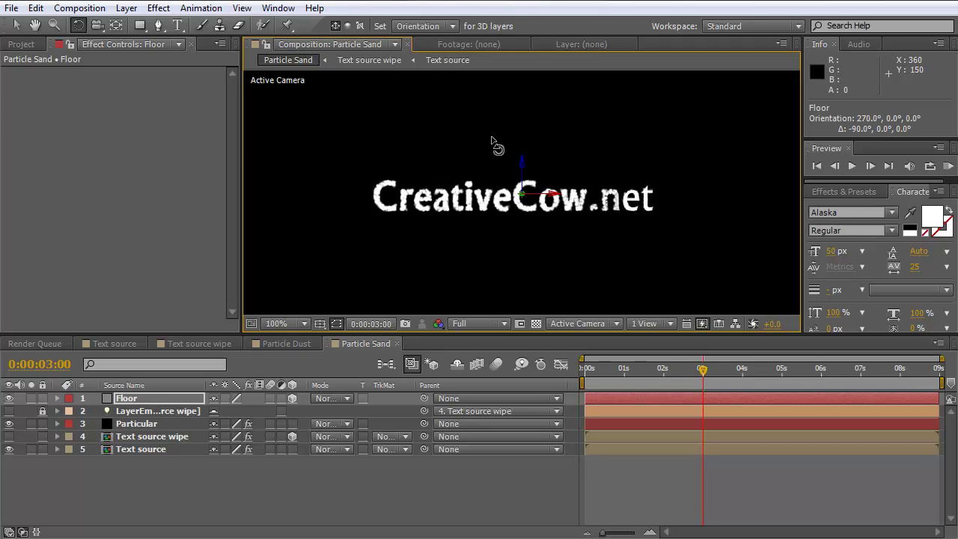
{"action": "key", "text": "v"}
{"action": "left_click_drag", "start_coordinate": [522, 170], "coordinate": [522, 251]}
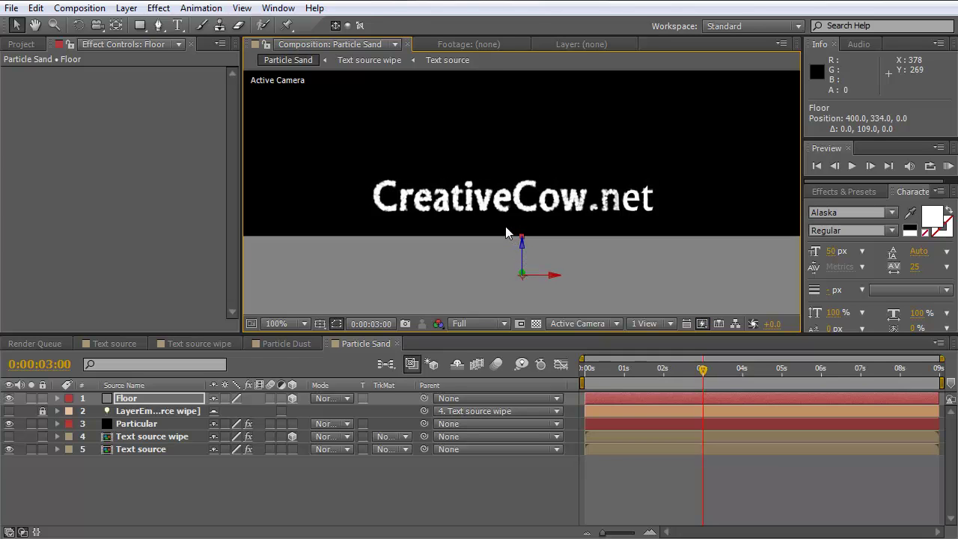
{"action": "key", "text": "comma"}
{"action": "key", "text": "comma"}
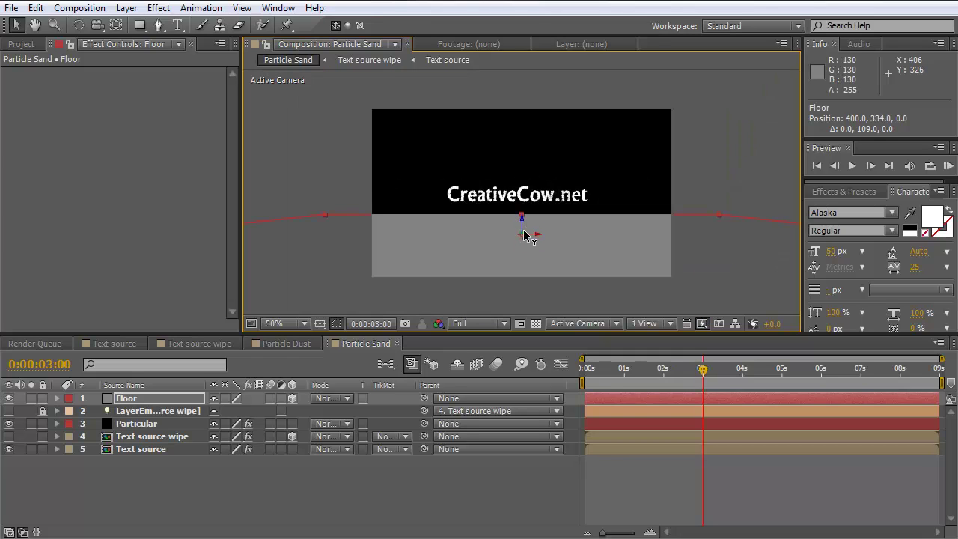
{"action": "left_click_drag", "start_coordinate": [523, 234], "coordinate": [503, 80]}
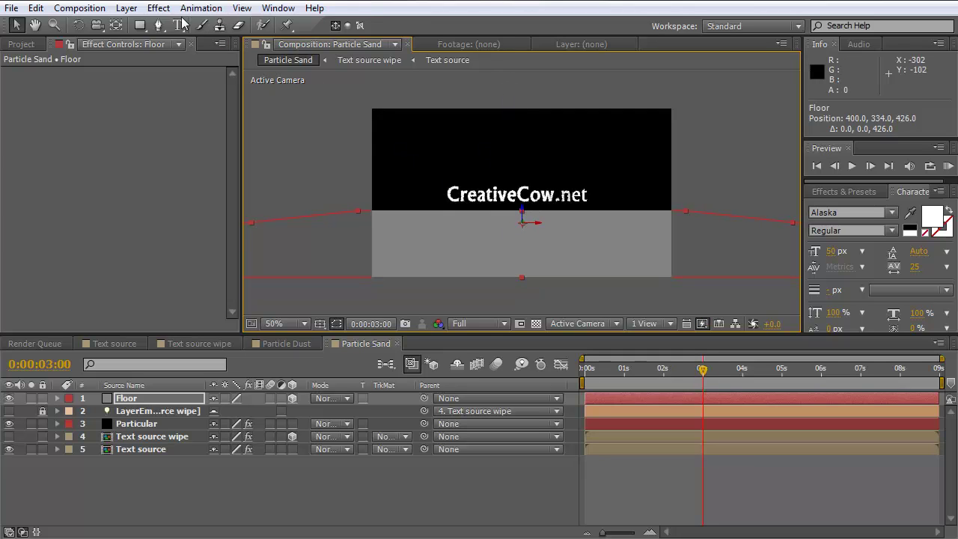
Add a new Spot light and give it a light cyan colour.
{"action": "left_click", "coordinate": [160, 8]}
{"action": "mouse_move", "coordinate": [127, 8]}
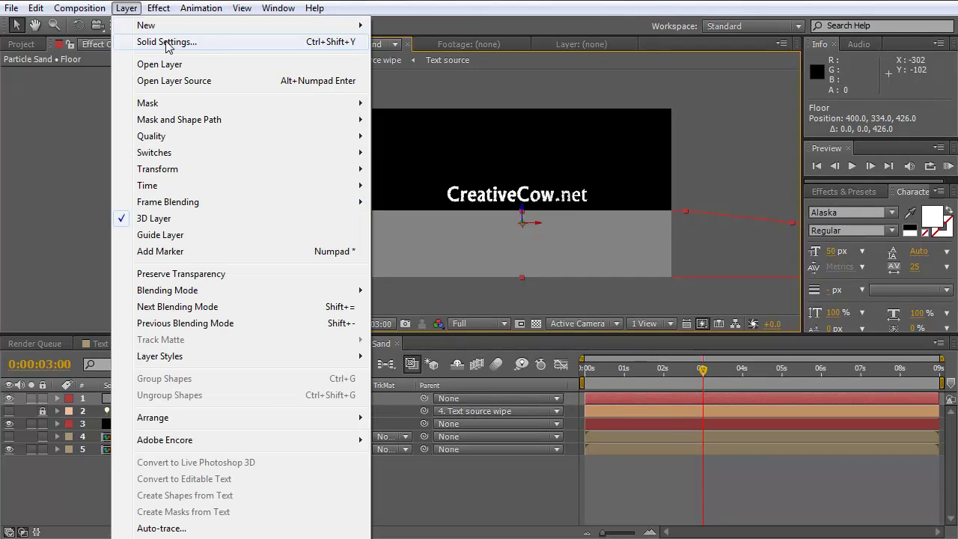
{"action": "mouse_move", "coordinate": [172, 32]}
{"action": "left_click", "coordinate": [434, 59]}
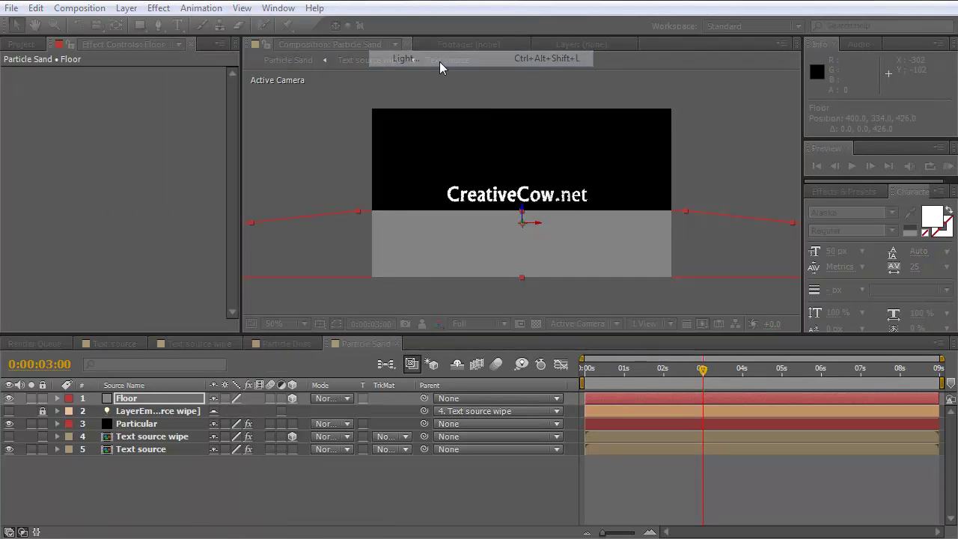
{"action": "left_click", "coordinate": [561, 238]}
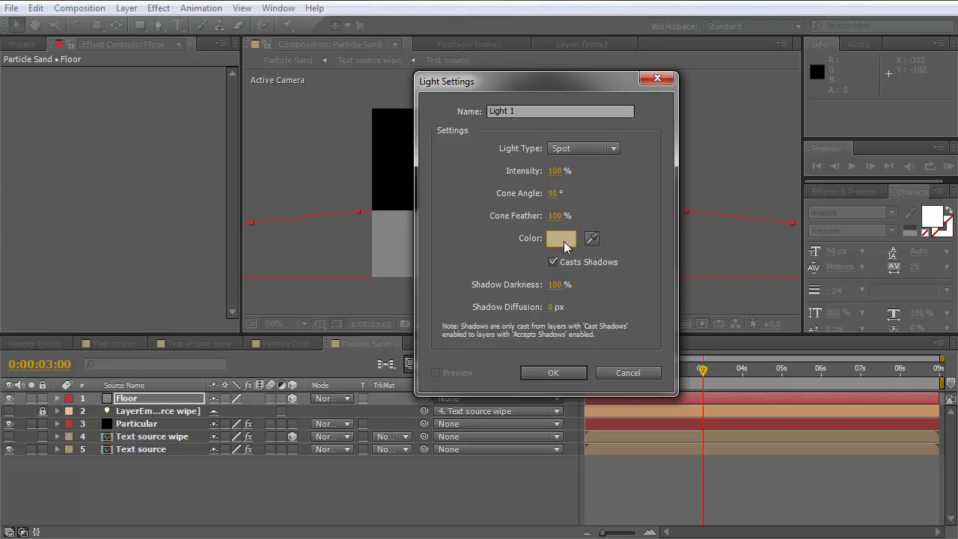
{"action": "left_click", "coordinate": [545, 324]}
{"action": "left_click_drag", "start_coordinate": [545, 324], "coordinate": [527, 302]}
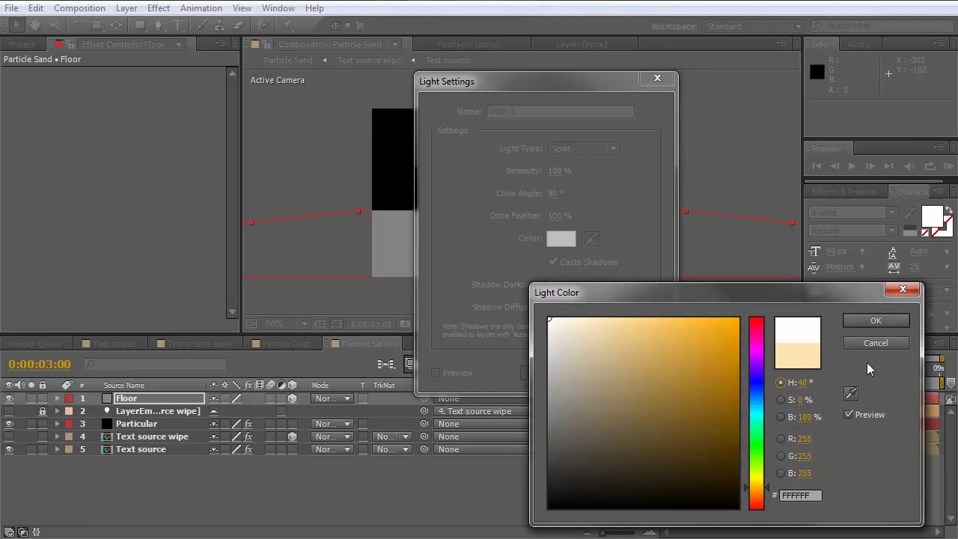
{"action": "left_click", "coordinate": [755, 407]}
{"action": "left_click", "coordinate": [608, 322]}
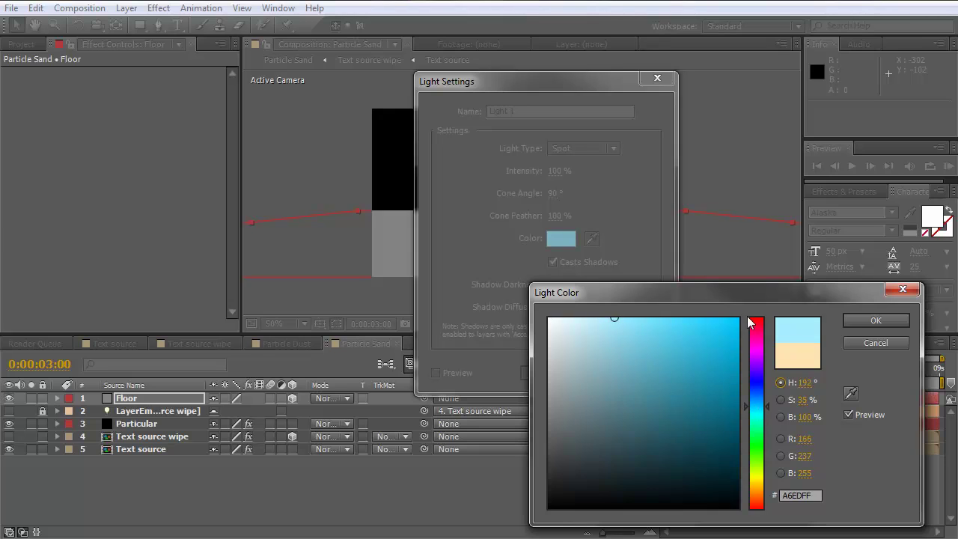
{"action": "left_click", "coordinate": [876, 320]}
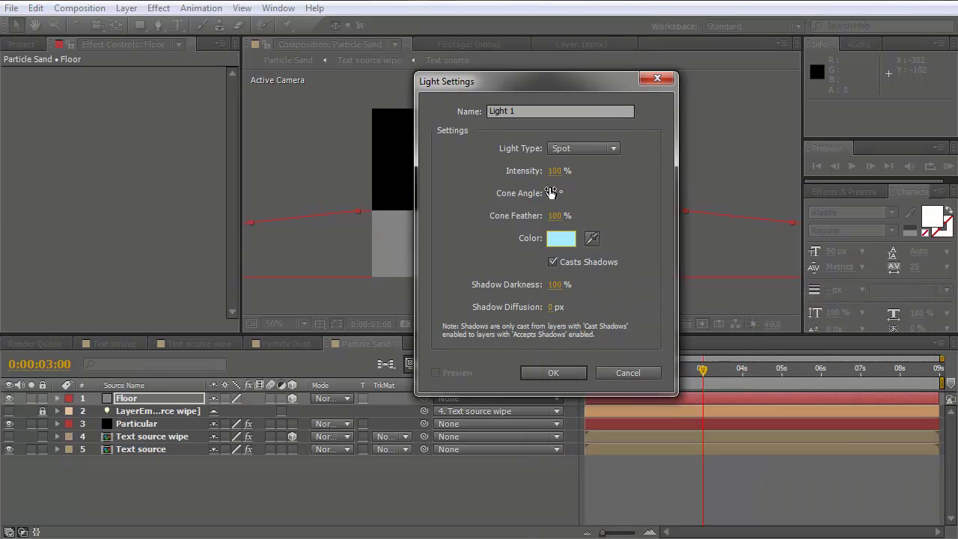
Set Cone Angle 54 and Cone Feather 73, then create Light 1.
{"action": "left_click", "coordinate": [550, 193]}
{"action": "left_click", "coordinate": [548, 216]}
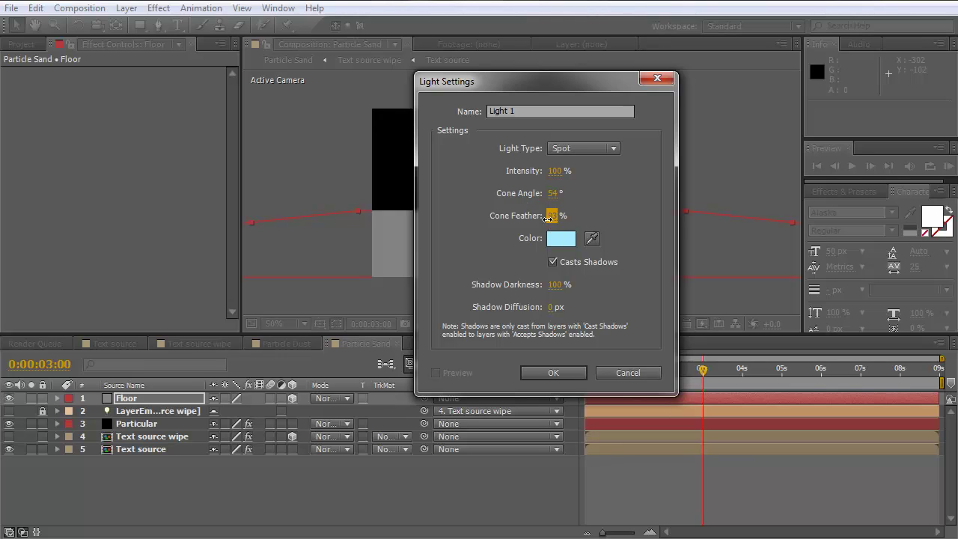
{"action": "left_click", "coordinate": [554, 373]}
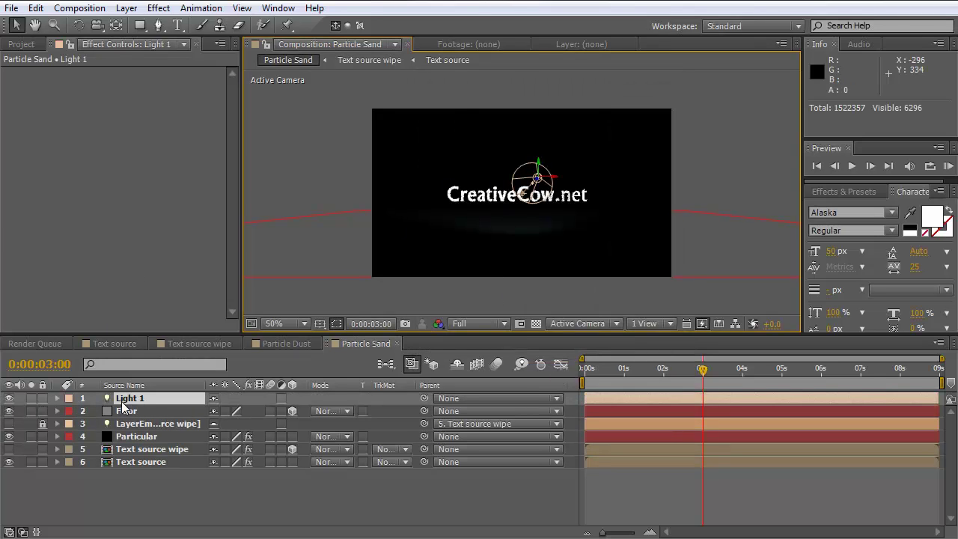
Set Light 1's Position to X 400, Y 33.7, Z 0.
{"action": "left_click", "coordinate": [57, 398]}
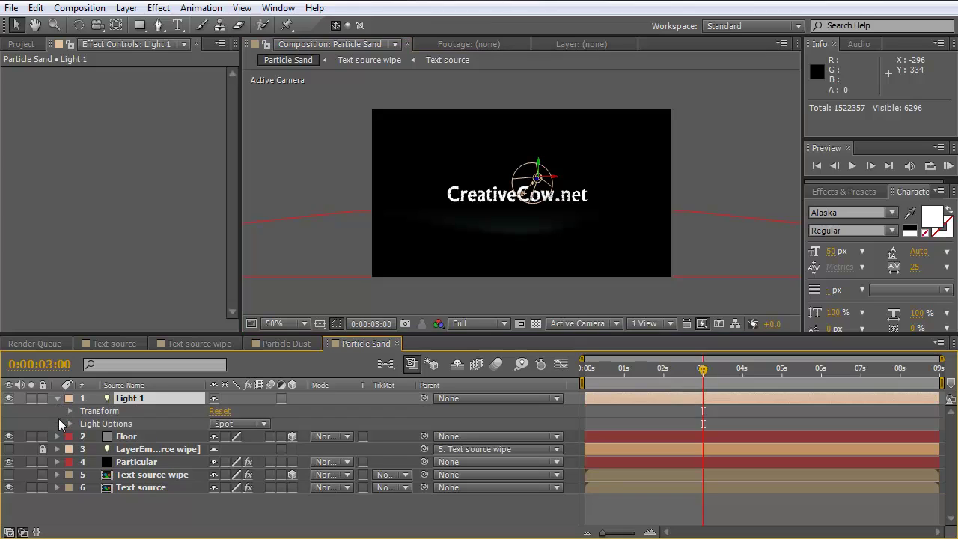
{"action": "left_click", "coordinate": [67, 423]}
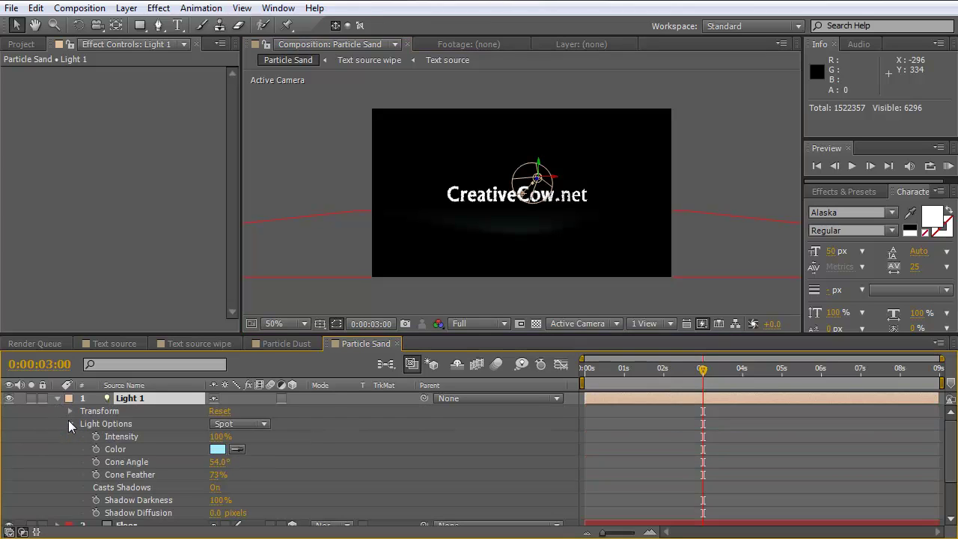
{"action": "left_click", "coordinate": [68, 412]}
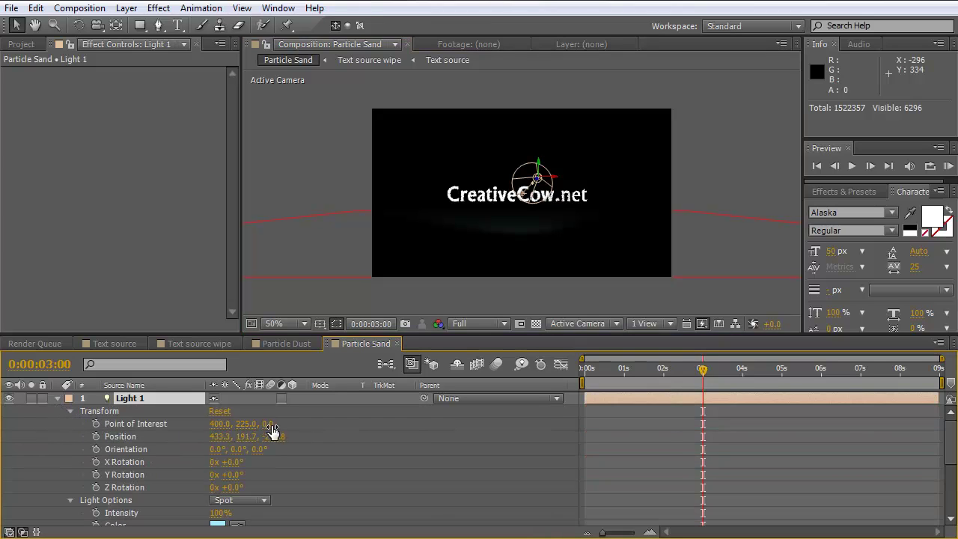
{"action": "left_click", "coordinate": [274, 437]}
{"action": "type", "text": "0"}
{"action": "key", "text": "Return"}
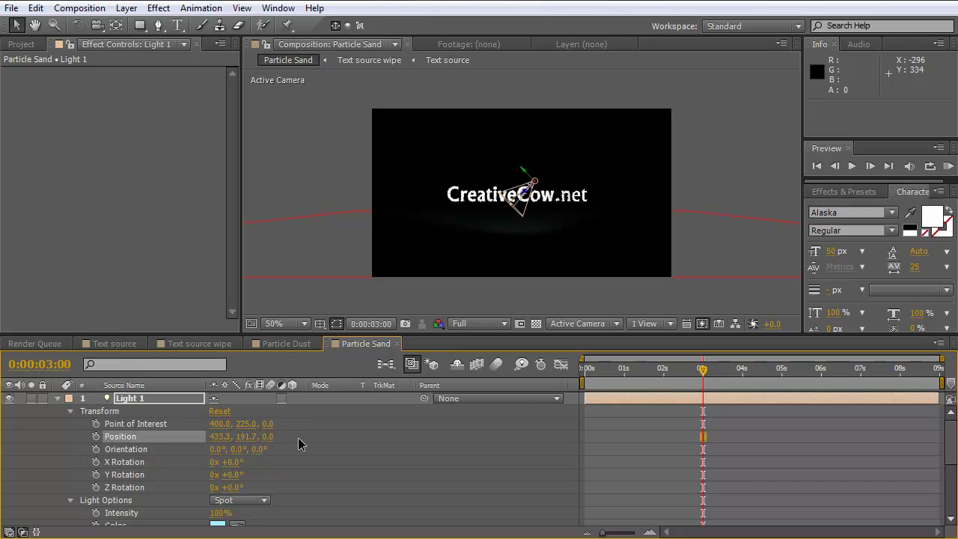
{"action": "left_click", "coordinate": [221, 436]}
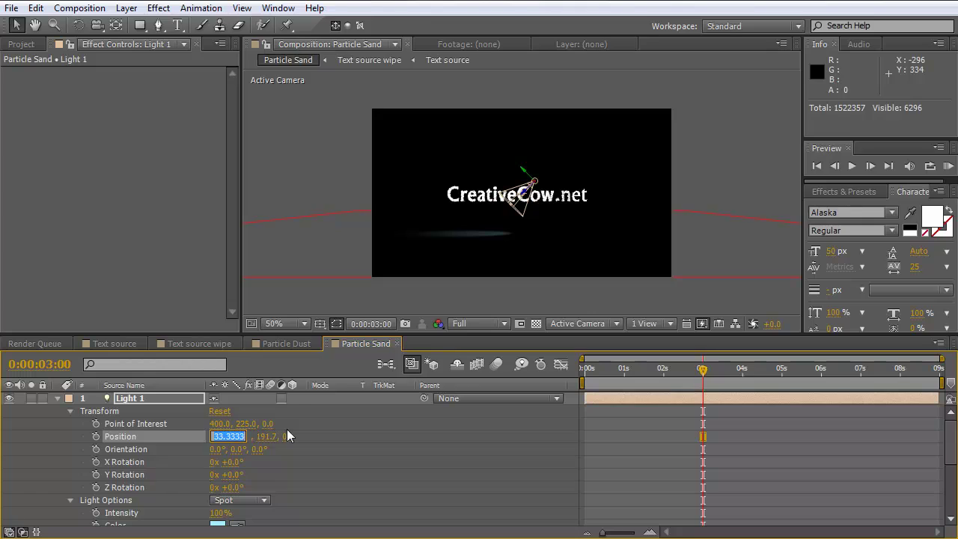
{"action": "type", "text": "400"}
{"action": "key", "text": "Tab"}
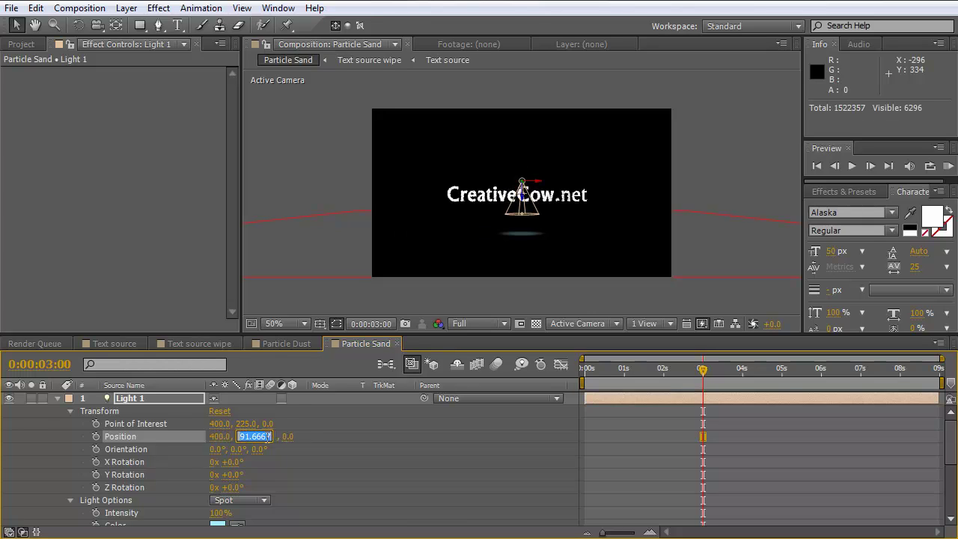
{"action": "type", "text": "33.7"}
{"action": "key", "text": "Return"}
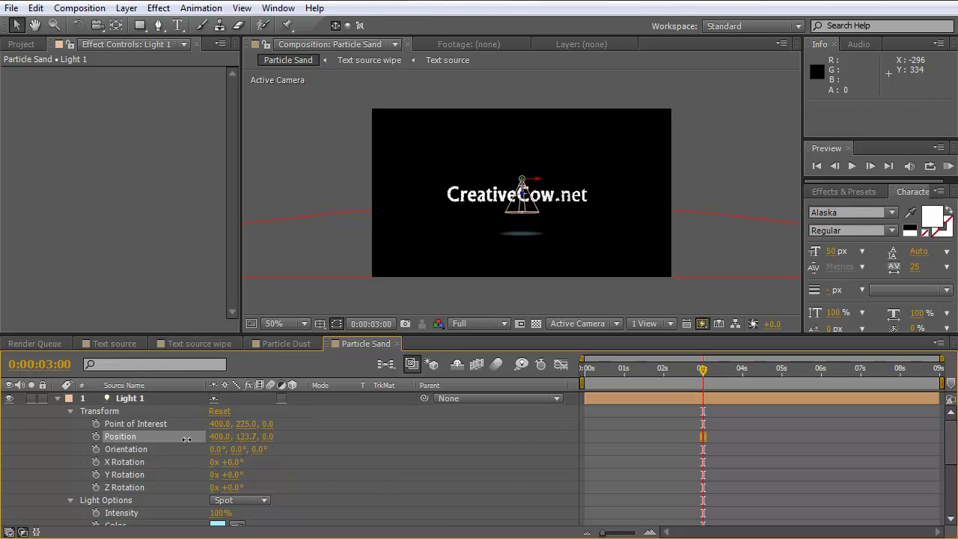
Scrub Light 1's Y position to about -1023.3, high above the scene.
{"action": "left_click_drag", "start_coordinate": [241, 437], "coordinate": [266, 442]}
{"action": "left_click_drag", "start_coordinate": [101, 428], "coordinate": [229, 447]}
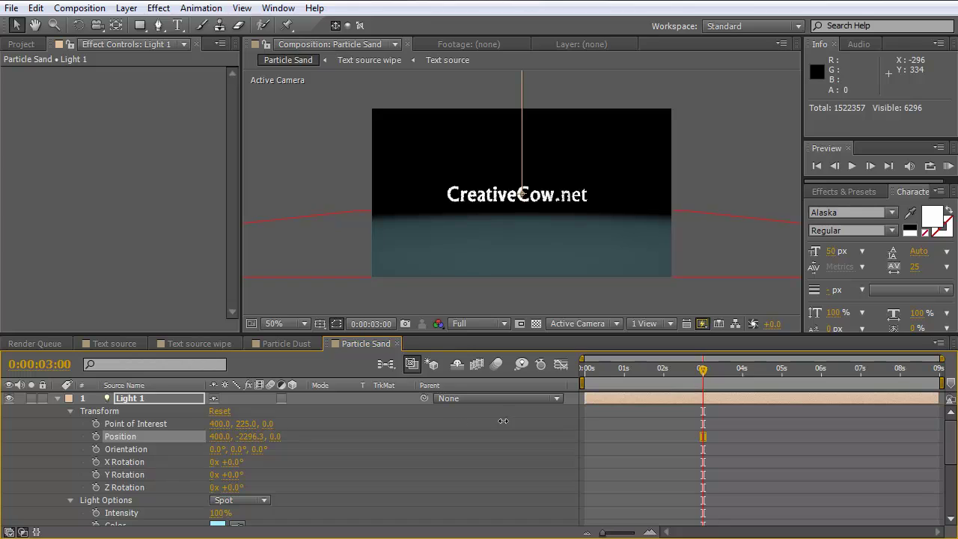
{"action": "left_click_drag", "start_coordinate": [244, 437], "coordinate": [546, 223]}
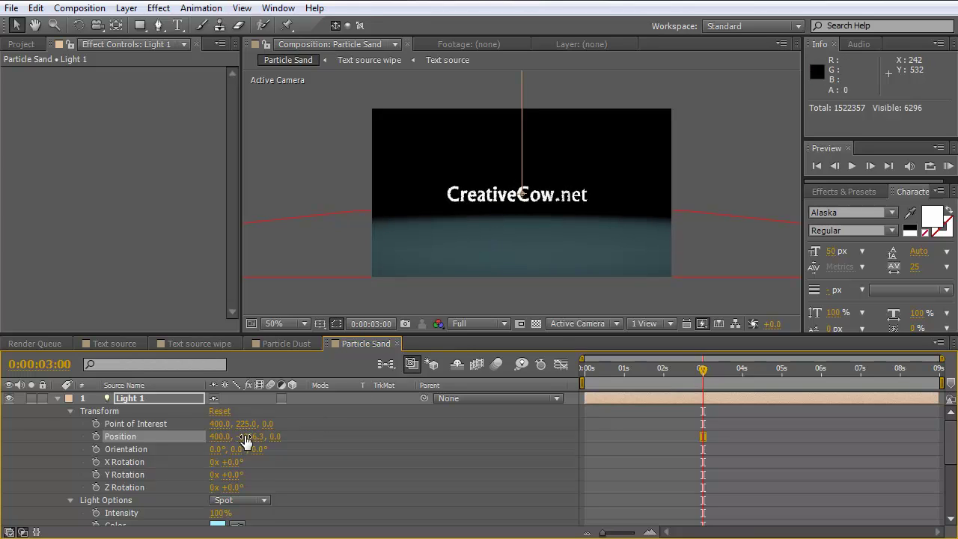
{"action": "left_click_drag", "start_coordinate": [247, 438], "coordinate": [348, 434]}
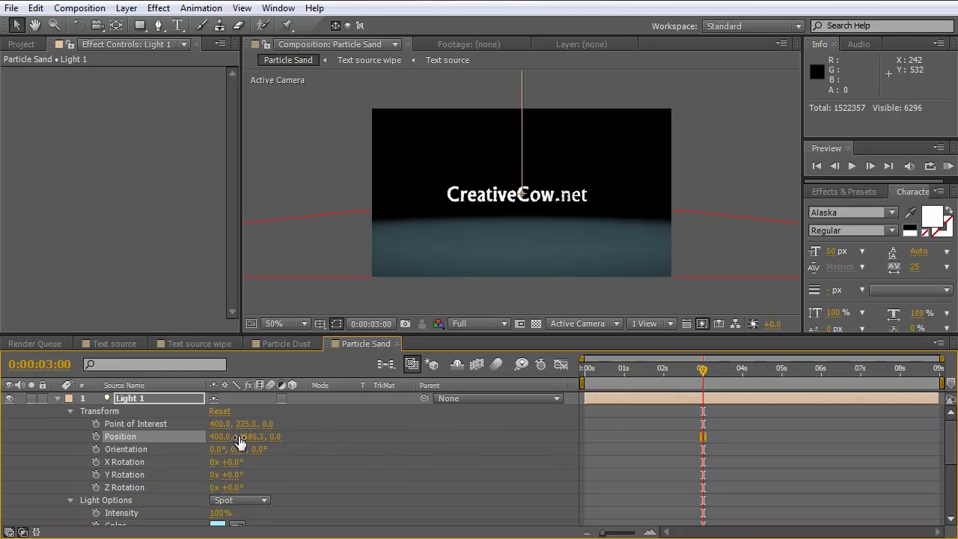
{"action": "left_click_drag", "start_coordinate": [249, 438], "coordinate": [437, 436]}
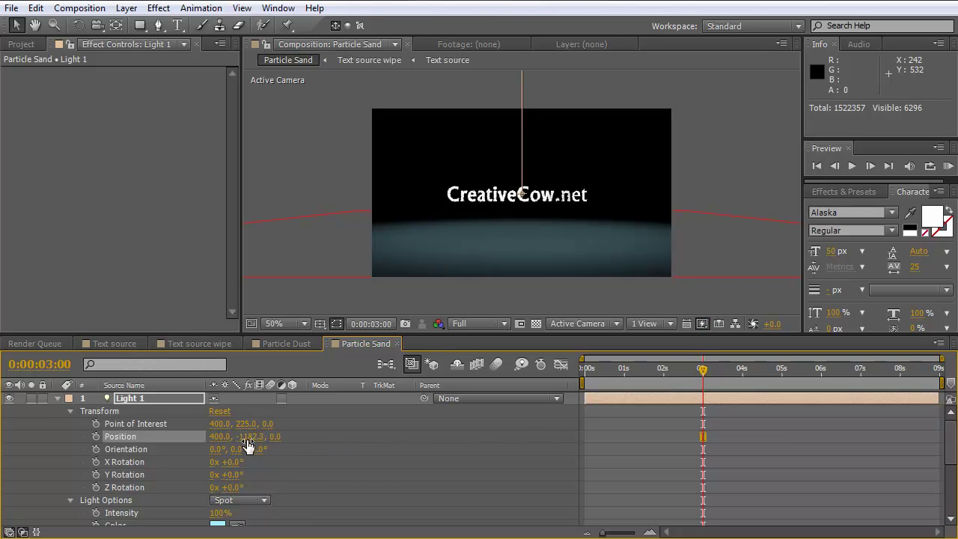
{"action": "left_click_drag", "start_coordinate": [248, 440], "coordinate": [368, 437]}
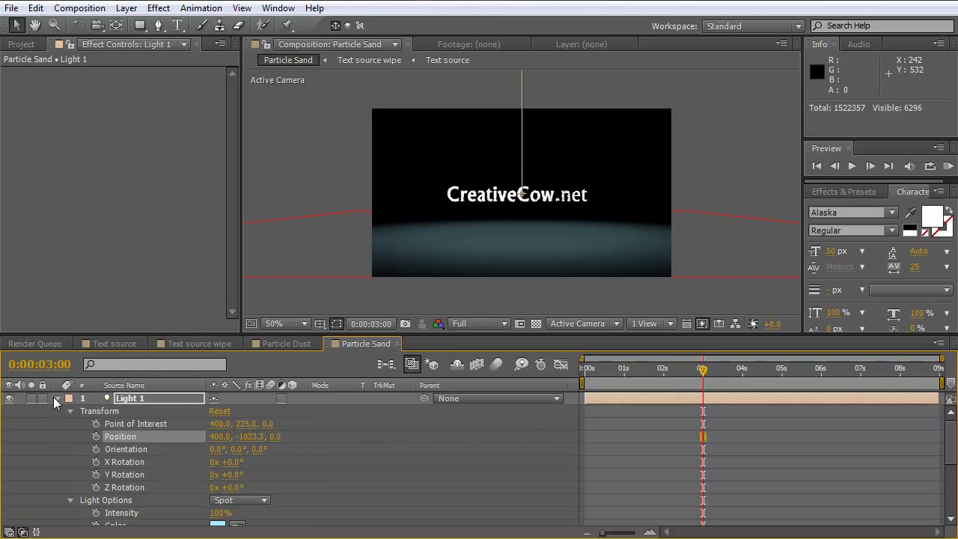
{"action": "left_click", "coordinate": [57, 398]}
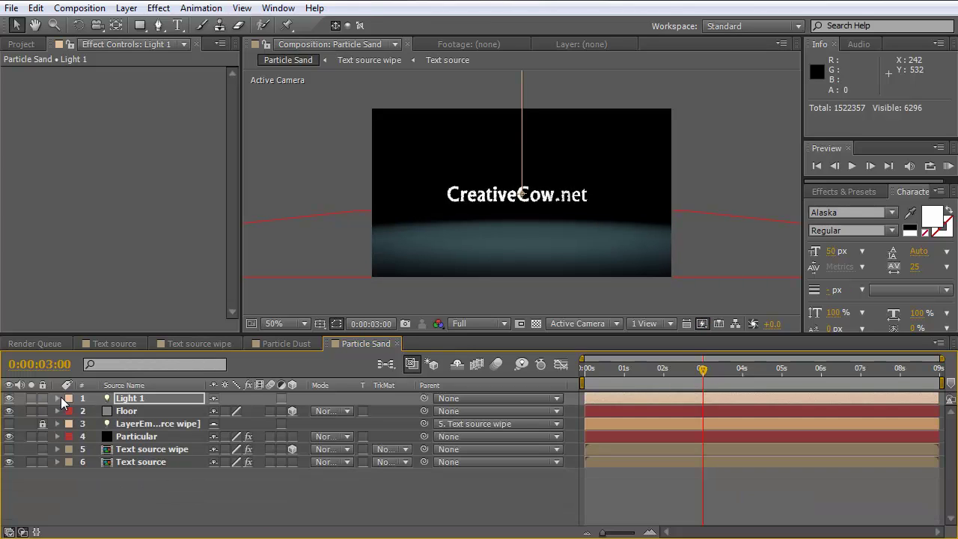
Set Particular's Bounce Floor Layer to Floor and raise Physics Gravity to 20.
{"action": "left_click", "coordinate": [138, 437]}
{"action": "left_click_drag", "start_coordinate": [232, 127], "coordinate": [242, 274]}
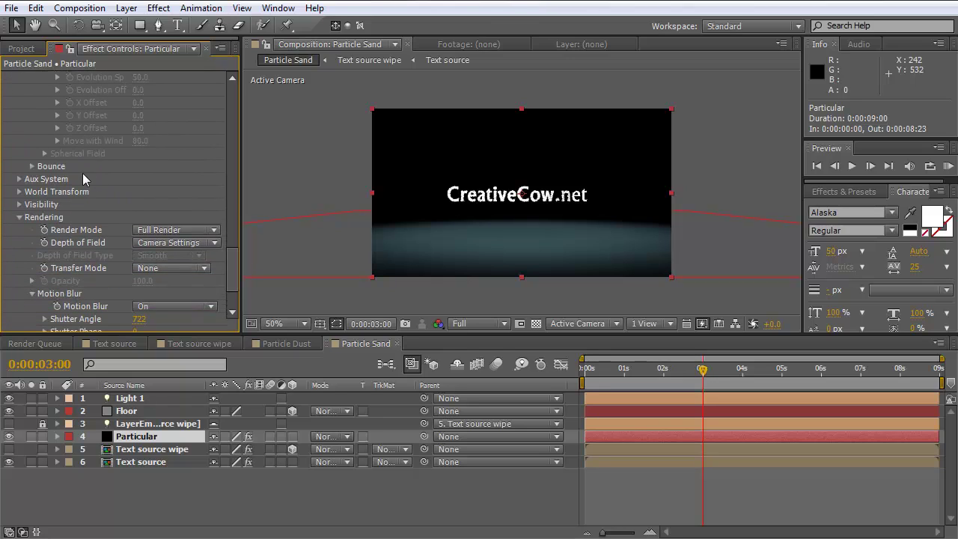
{"action": "left_click", "coordinate": [33, 166]}
{"action": "left_click", "coordinate": [212, 181]}
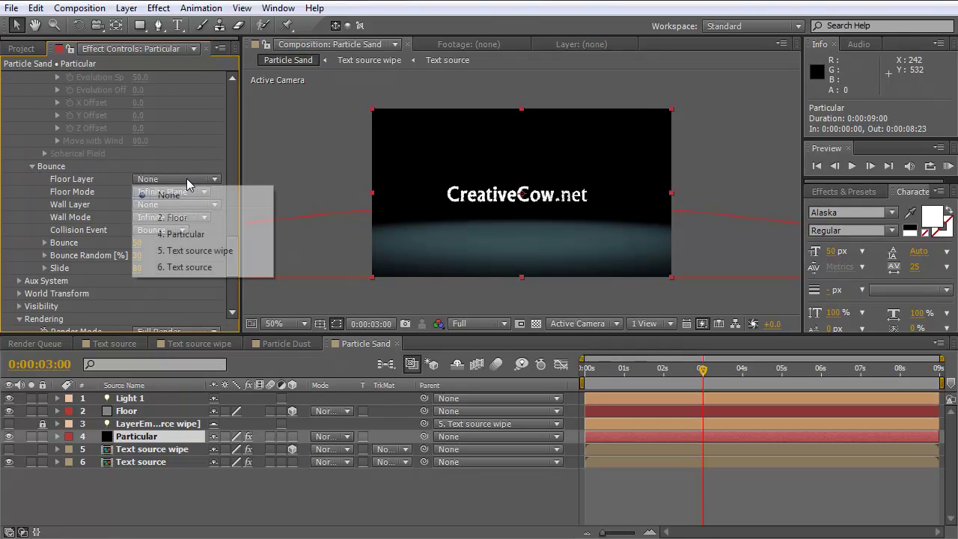
{"action": "left_click", "coordinate": [192, 211]}
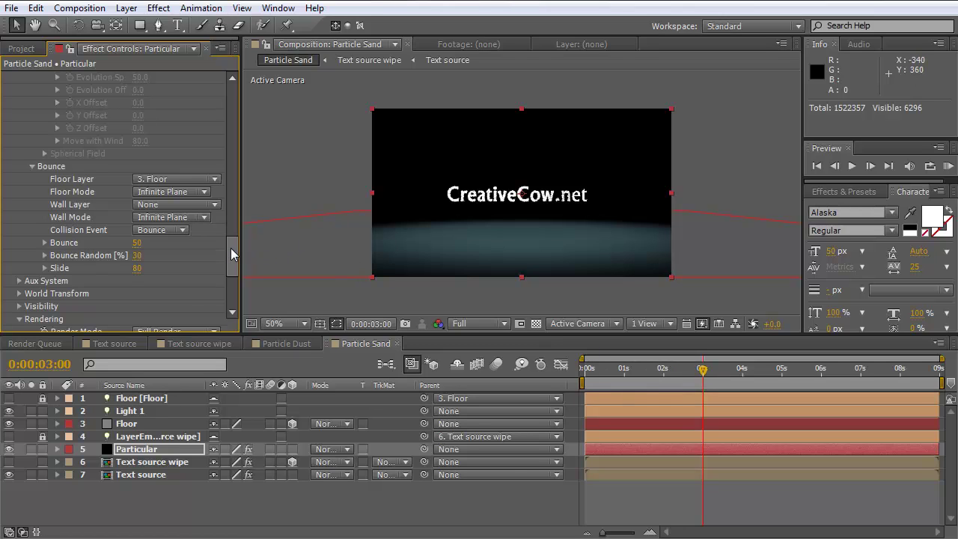
{"action": "left_click_drag", "start_coordinate": [231, 248], "coordinate": [237, 183]}
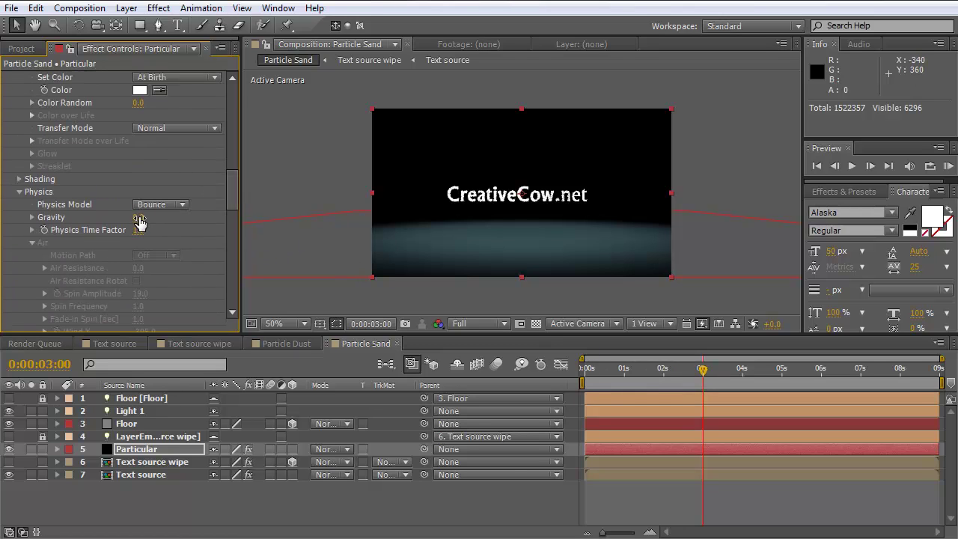
{"action": "left_click_drag", "start_coordinate": [139, 223], "coordinate": [134, 216]}
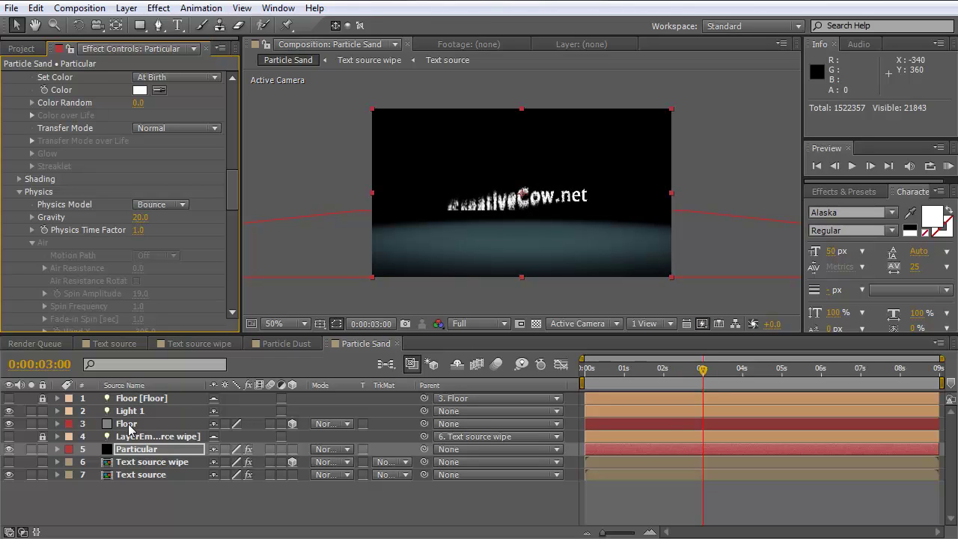
Move Floor to the bottom of the stack, go to 0:00:04:09, and zoom to 100%.
{"action": "left_click_drag", "start_coordinate": [128, 426], "coordinate": [139, 476]}
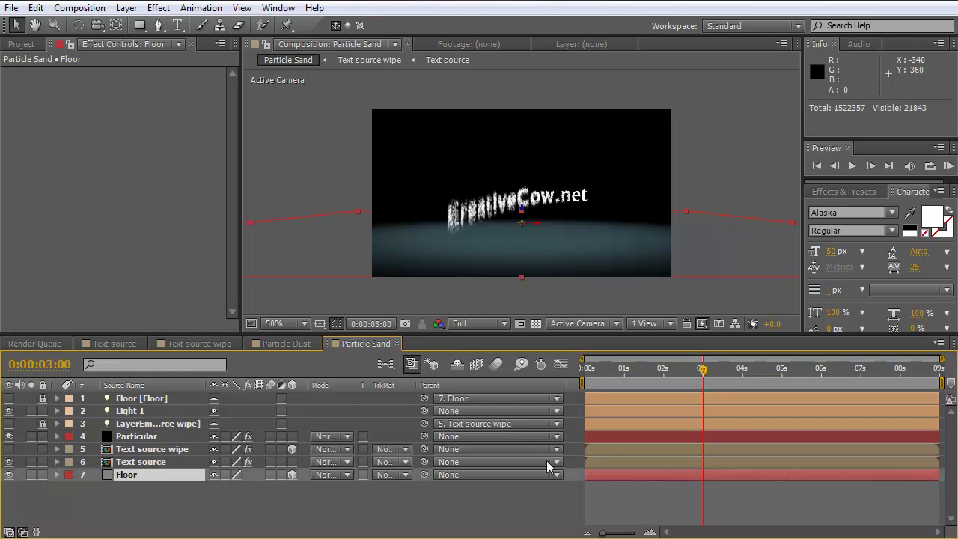
{"action": "left_click_drag", "start_coordinate": [703, 372], "coordinate": [757, 374]}
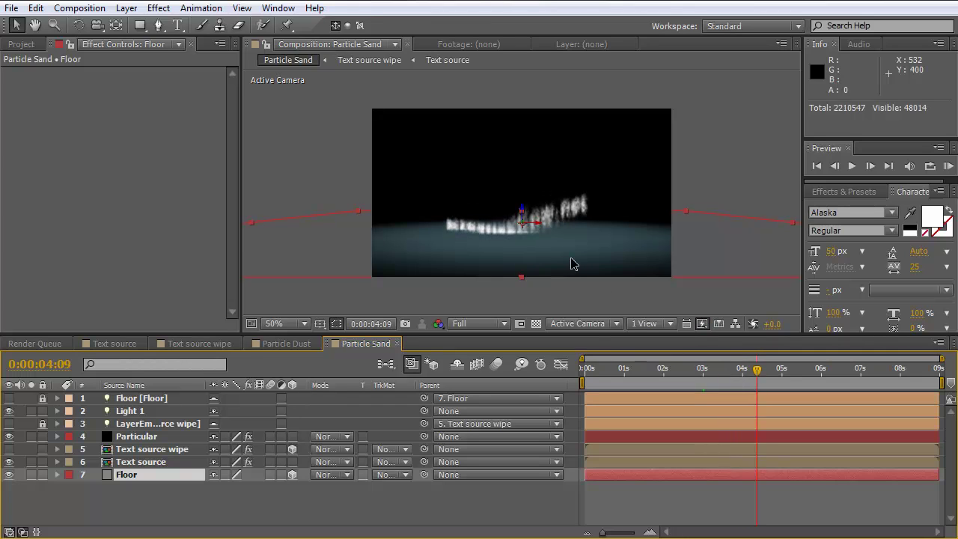
{"action": "key", "text": "period"}
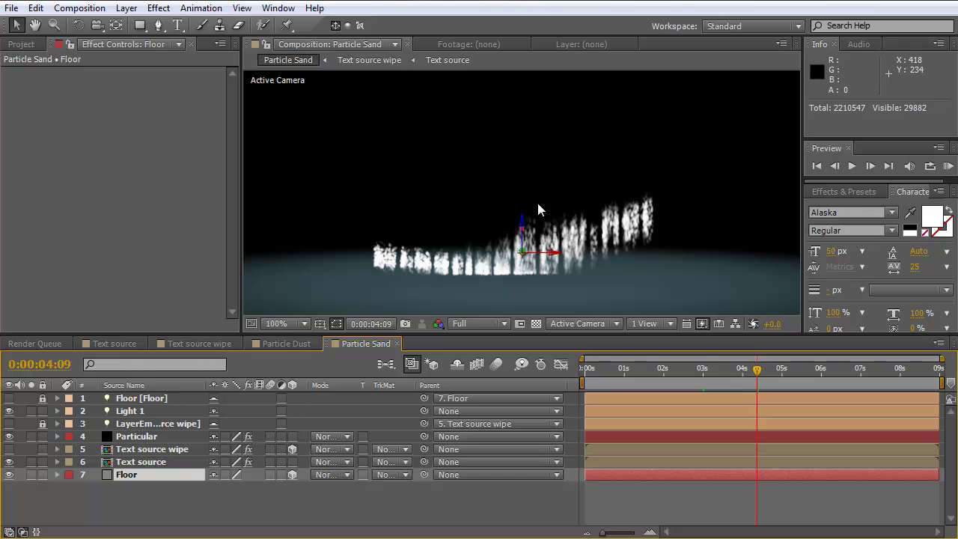
Set Particular's Bounce to 2 and preview the collapse around three seconds.
{"action": "left_click", "coordinate": [142, 432]}
{"action": "left_click_drag", "start_coordinate": [232, 97], "coordinate": [233, 277]}
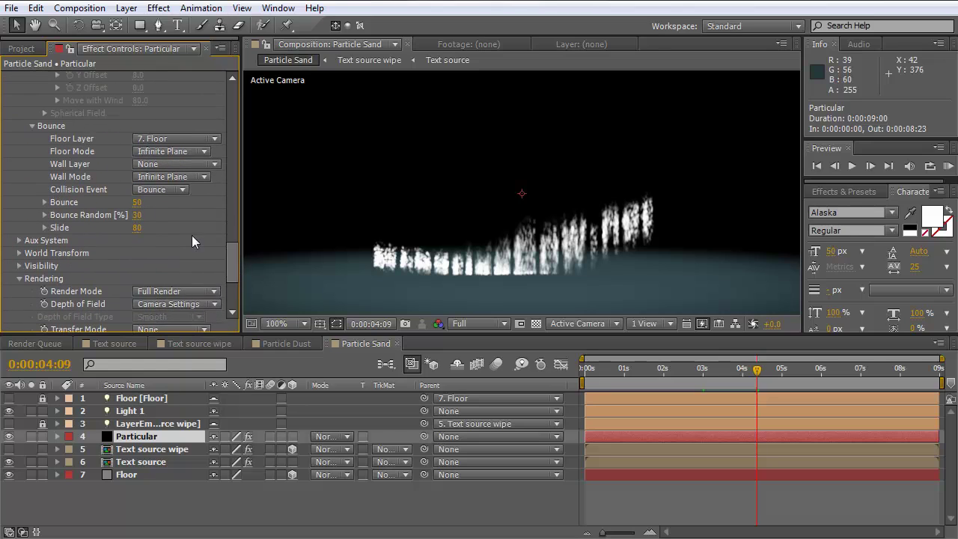
{"action": "left_click", "coordinate": [137, 202]}
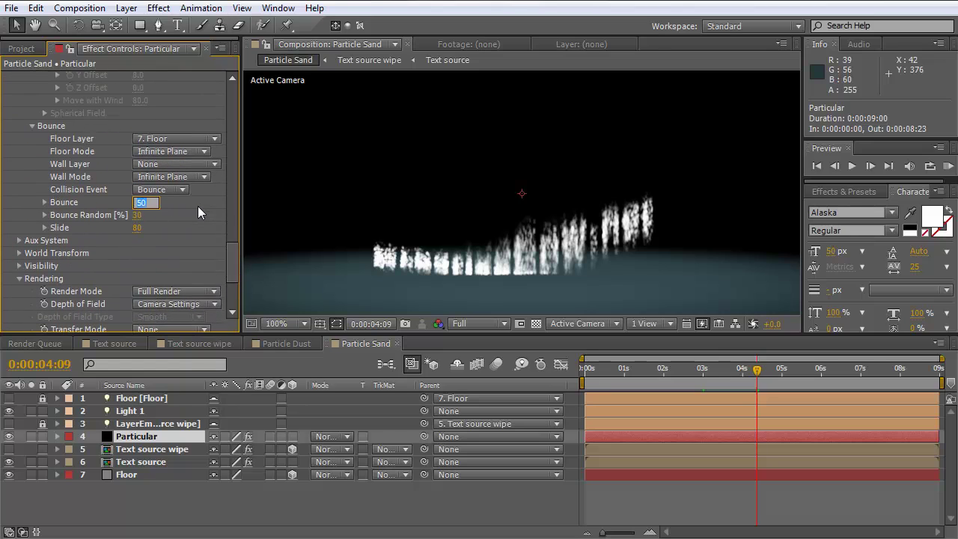
{"action": "type", "text": "2"}
{"action": "key", "text": "Return"}
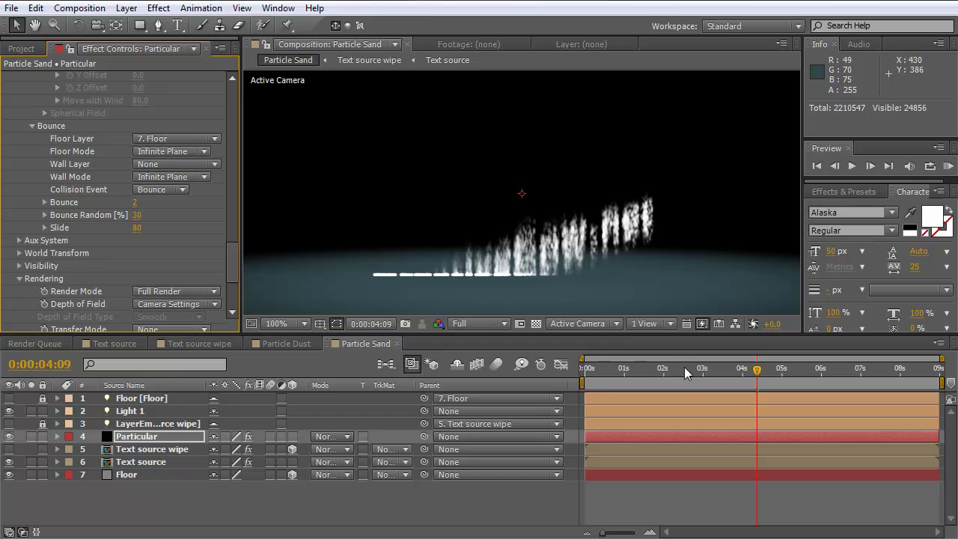
{"action": "left_click", "coordinate": [685, 369]}
{"action": "left_click_drag", "start_coordinate": [695, 377], "coordinate": [725, 377]}
{"action": "key", "text": "KP_0"}
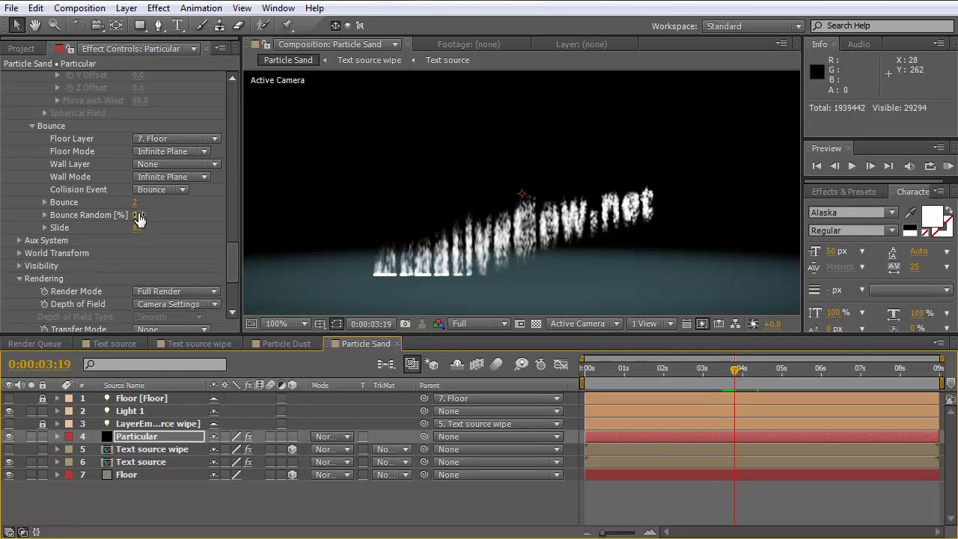
Set Bounce to 5, Bounce Random to 46% and Slide to 119.
{"action": "left_click_drag", "start_coordinate": [150, 214], "coordinate": [139, 214]}
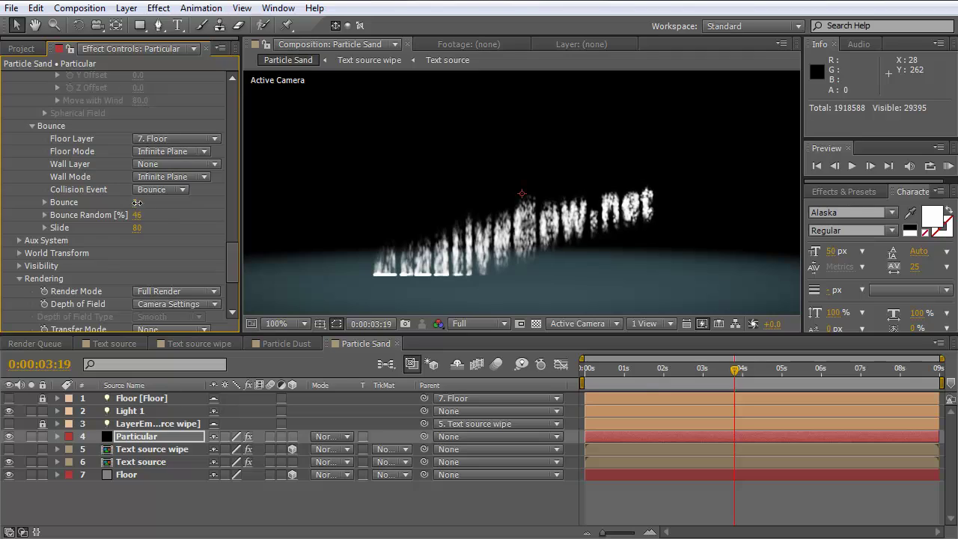
{"action": "type", "text": "5"}
{"action": "key", "text": "Return"}
{"action": "left_click_drag", "start_coordinate": [166, 227], "coordinate": [179, 230]}
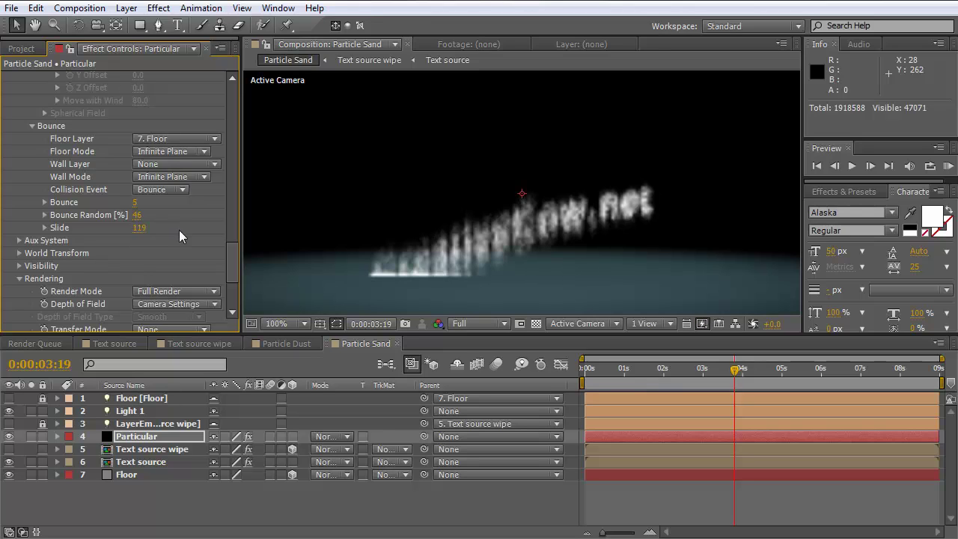
{"action": "left_click_drag", "start_coordinate": [229, 249], "coordinate": [234, 245]}
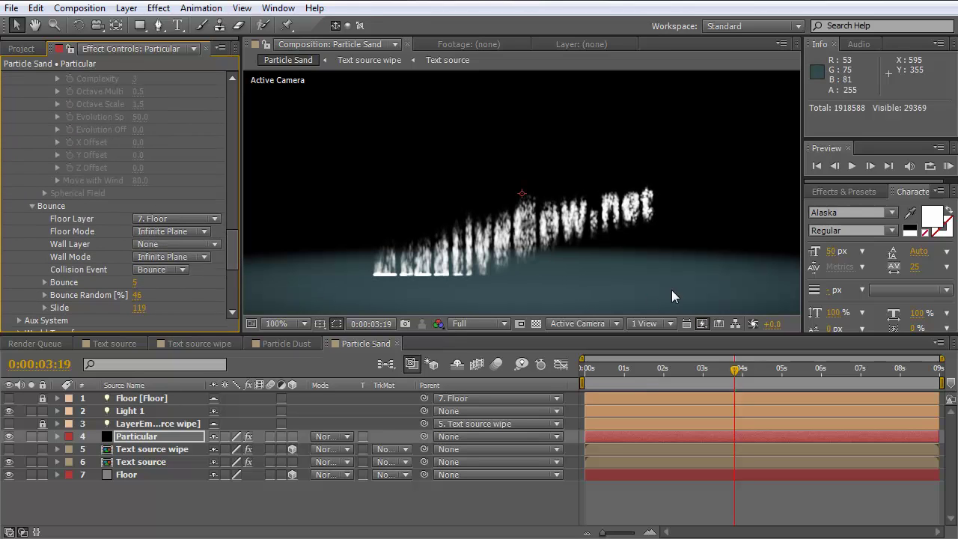
{"action": "left_click_drag", "start_coordinate": [681, 377], "coordinate": [666, 374]}
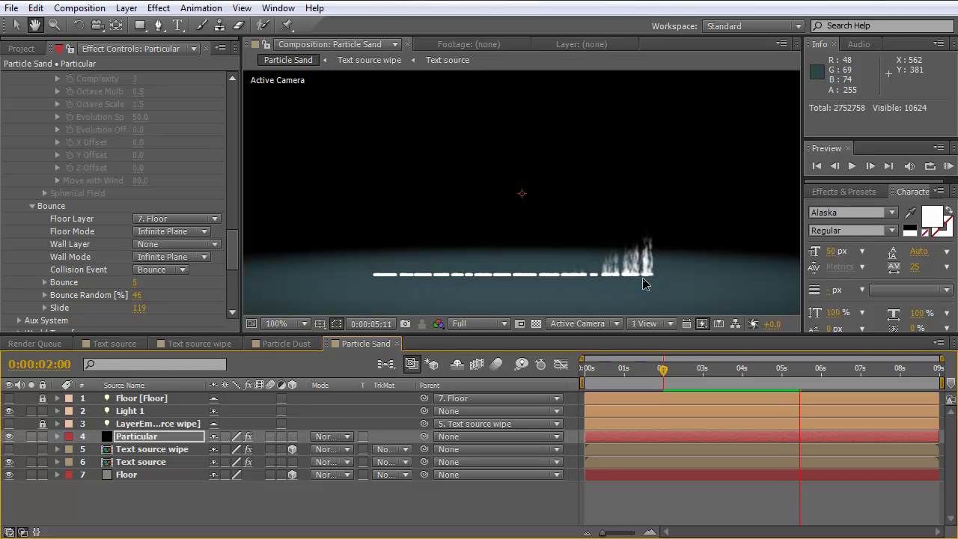
{"action": "key", "text": "space"}
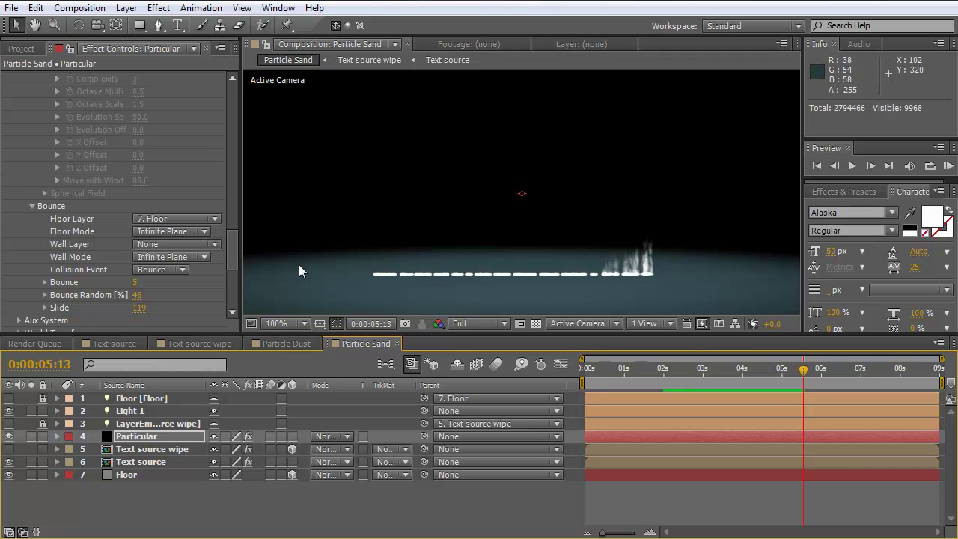
Set Particular's Emitter Size Z to 50 after trying 250.
{"action": "left_click_drag", "start_coordinate": [232, 262], "coordinate": [235, 126]}
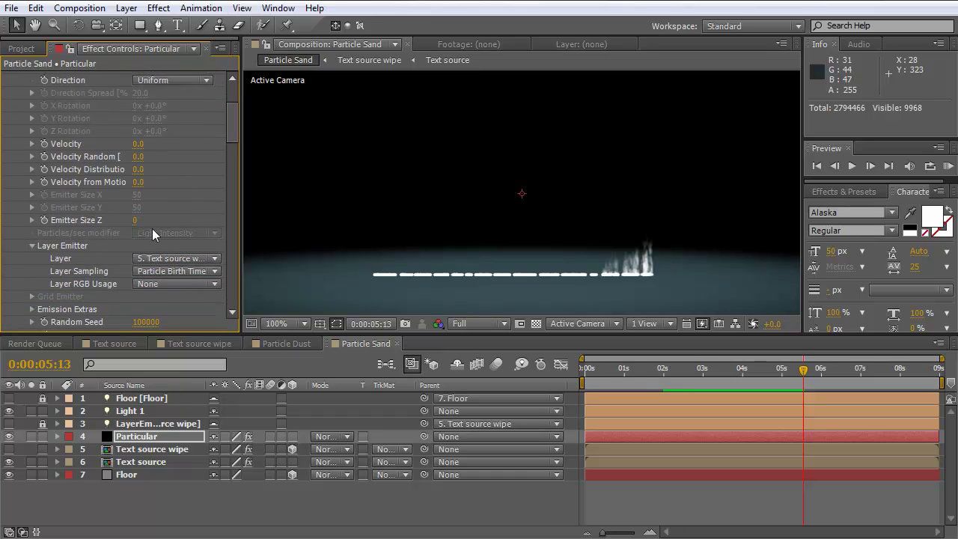
{"action": "left_click_drag", "start_coordinate": [158, 218], "coordinate": [164, 219]}
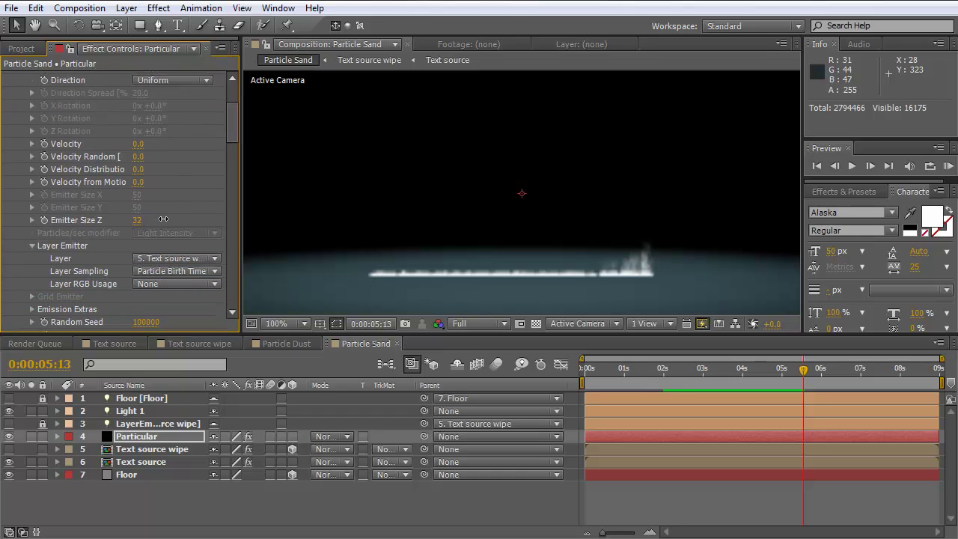
{"action": "left_click_drag", "start_coordinate": [328, 222], "coordinate": [187, 233]}
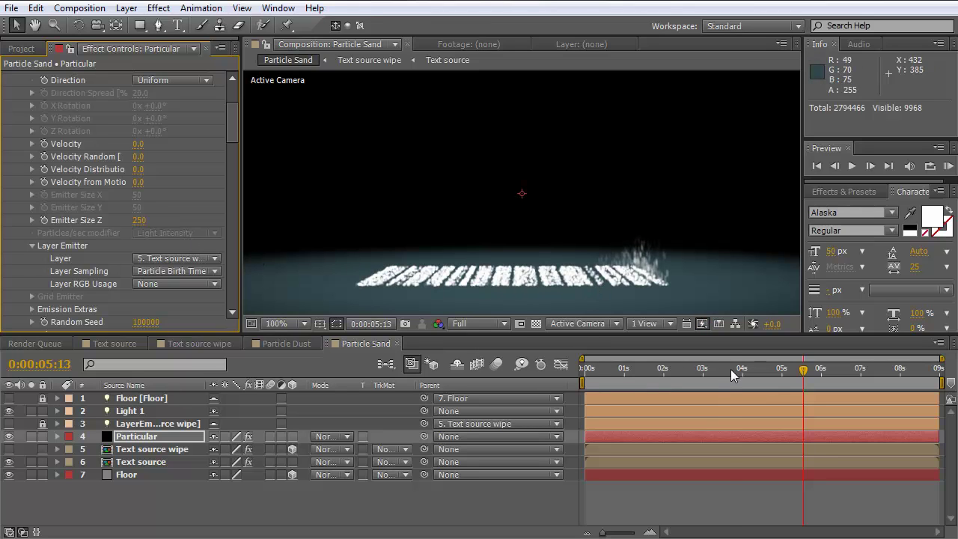
{"action": "left_click", "coordinate": [729, 370]}
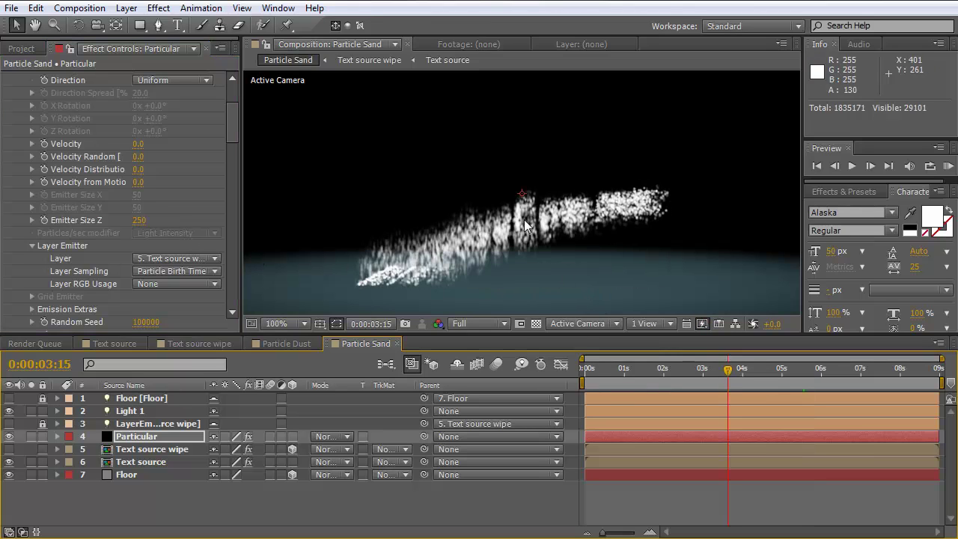
{"action": "left_click", "coordinate": [141, 222]}
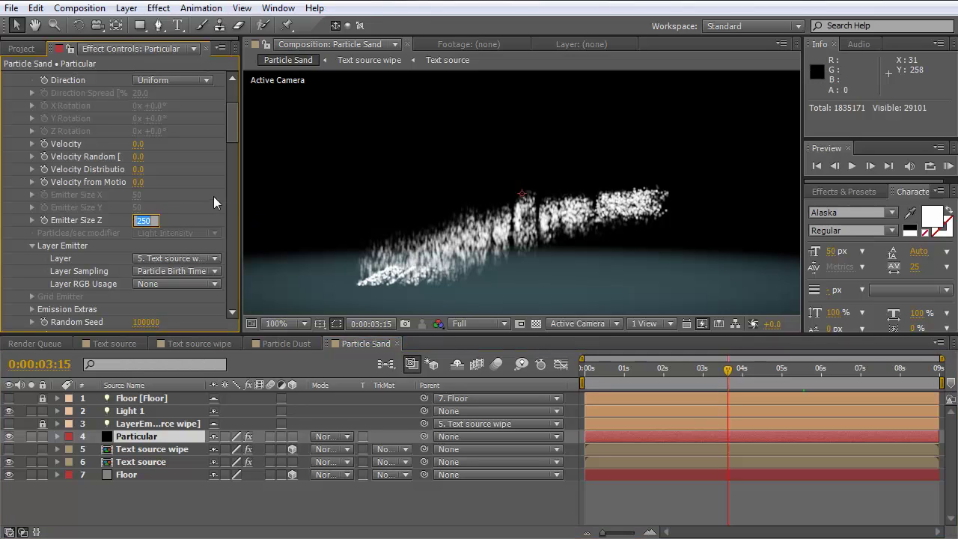
{"action": "type", "text": "50"}
{"action": "key", "text": "Return"}
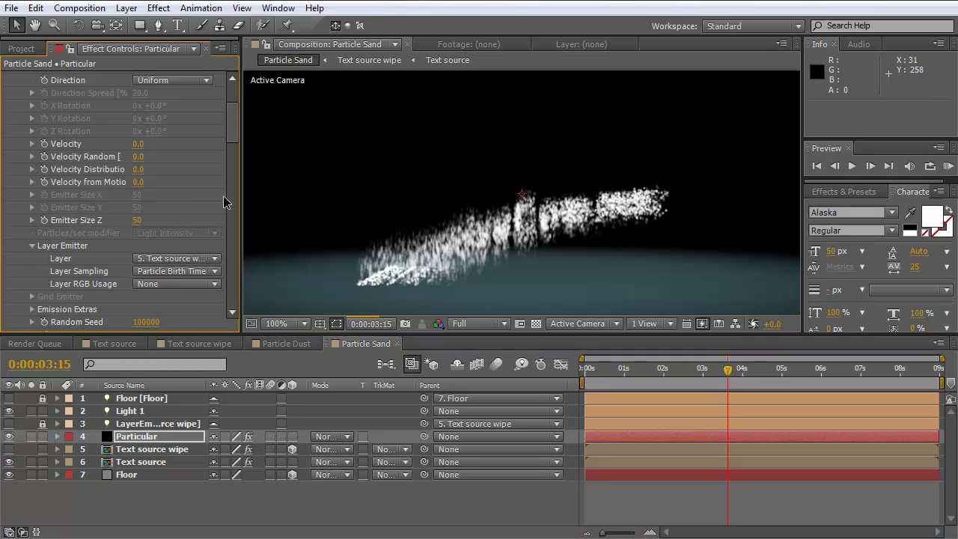
Preview the crumbling text from just after two seconds, then run a RAM Preview.
{"action": "left_click", "coordinate": [678, 369]}
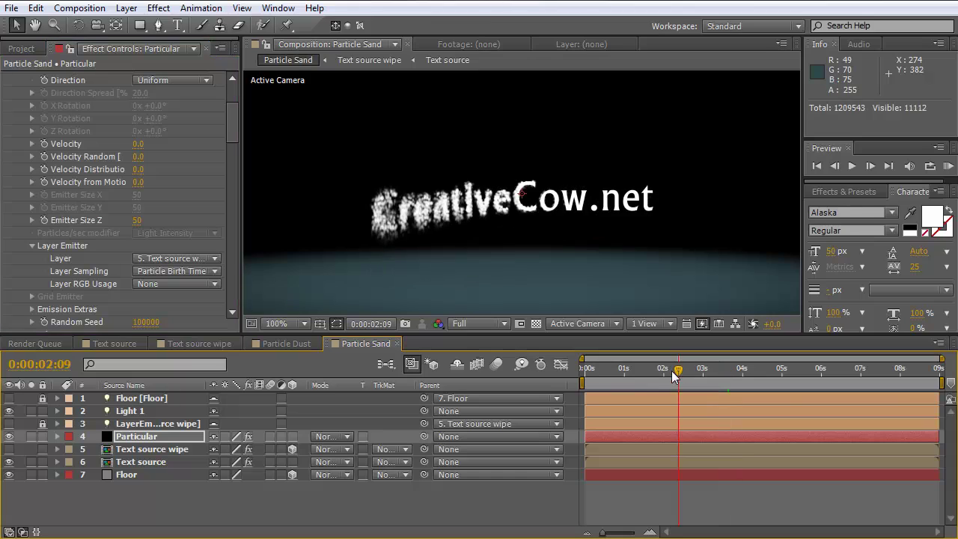
{"action": "key", "text": "space"}
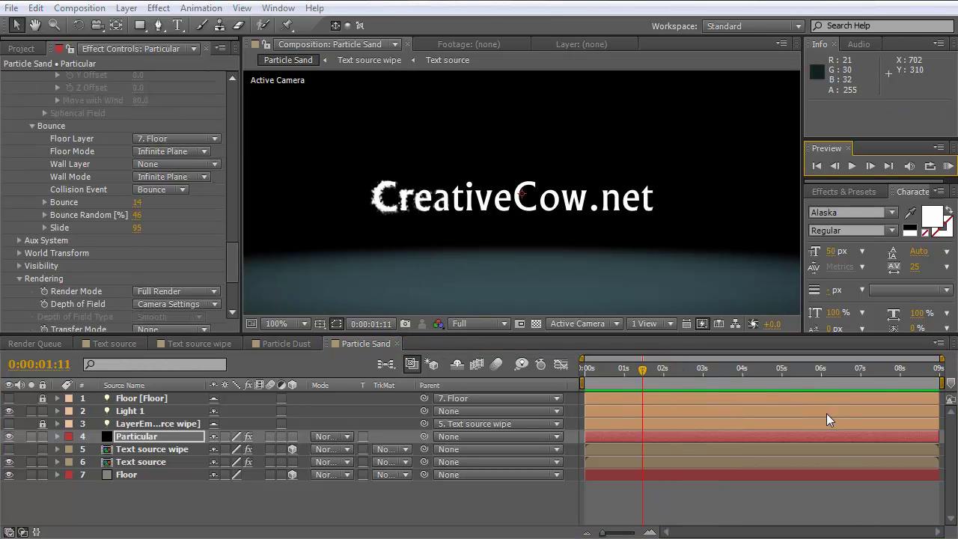
{"action": "left_click", "coordinate": [949, 165]}
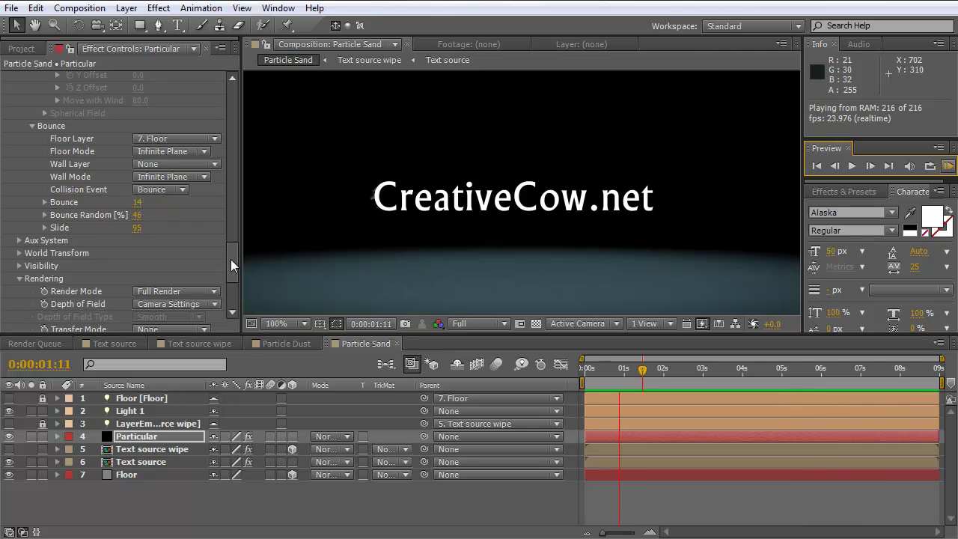
RAM-preview the crumbling text from the start with Bounce at 50, then stop playback.
{"action": "left_click", "coordinate": [138, 203]}
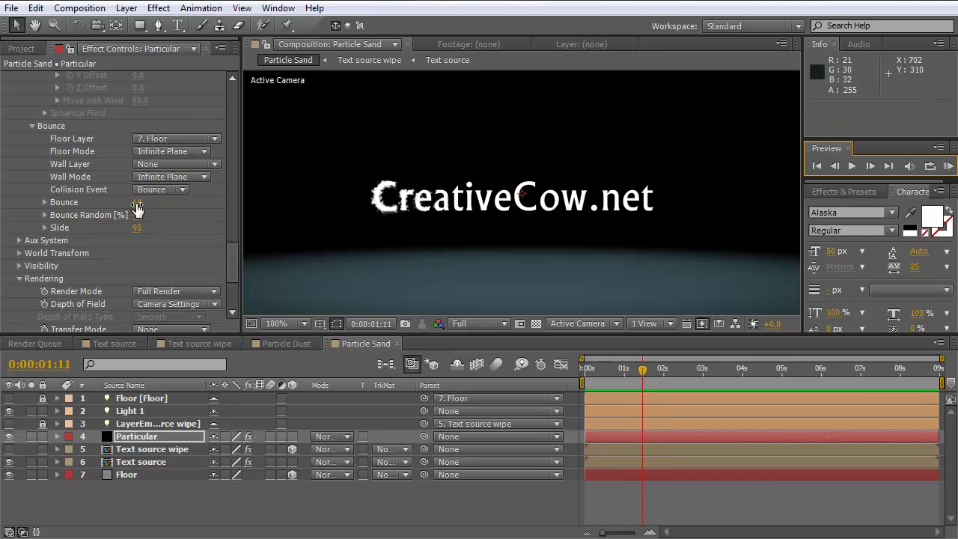
{"action": "left_click", "coordinate": [949, 165]}
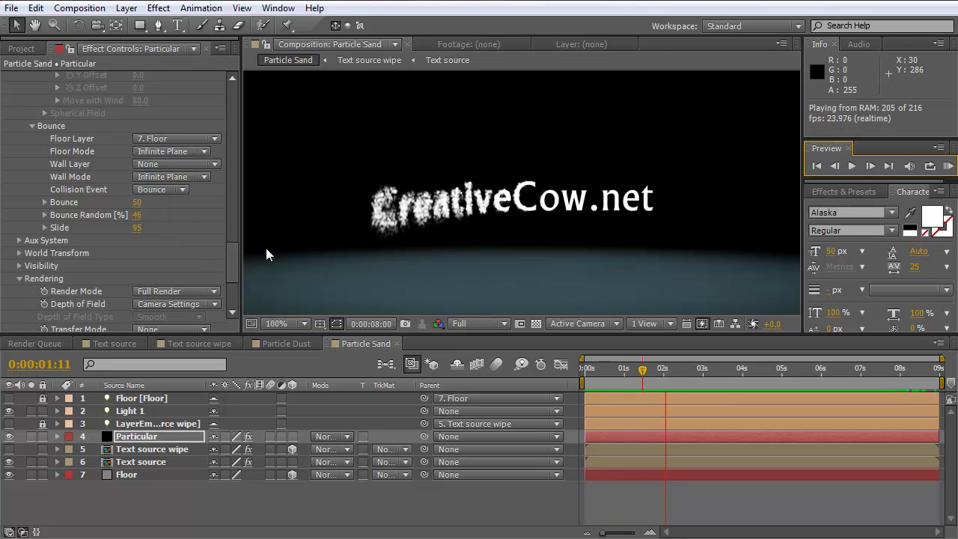
{"action": "left_click", "coordinate": [526, 271]}
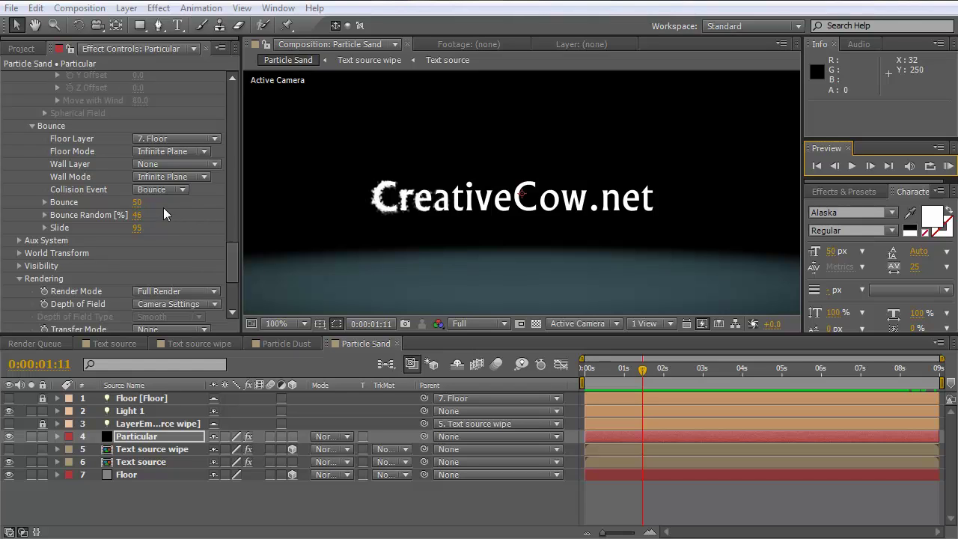
Lower Particular's Bounce from 50 to 15 and render a fresh RAM preview.
{"action": "left_click", "coordinate": [137, 203]}
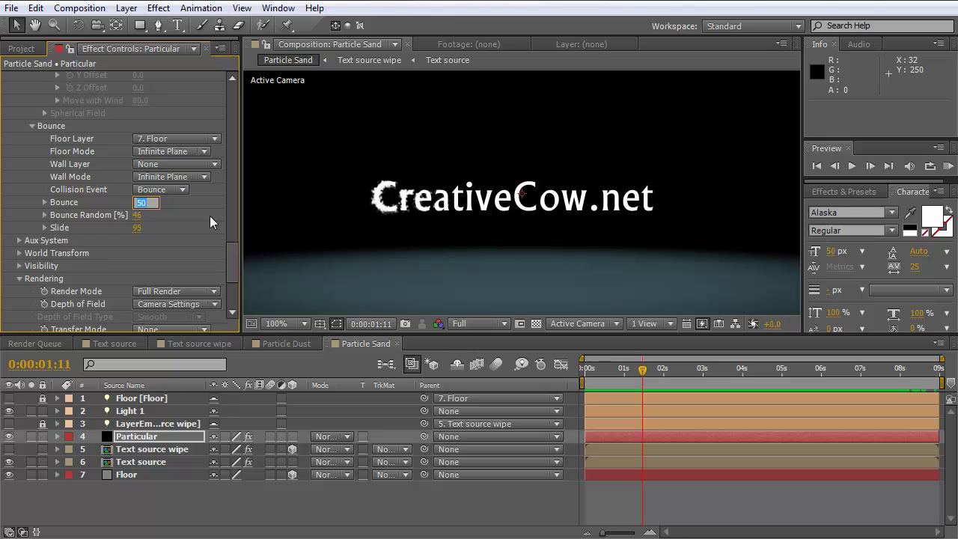
{"action": "type", "text": "15"}
{"action": "key", "text": "Return"}
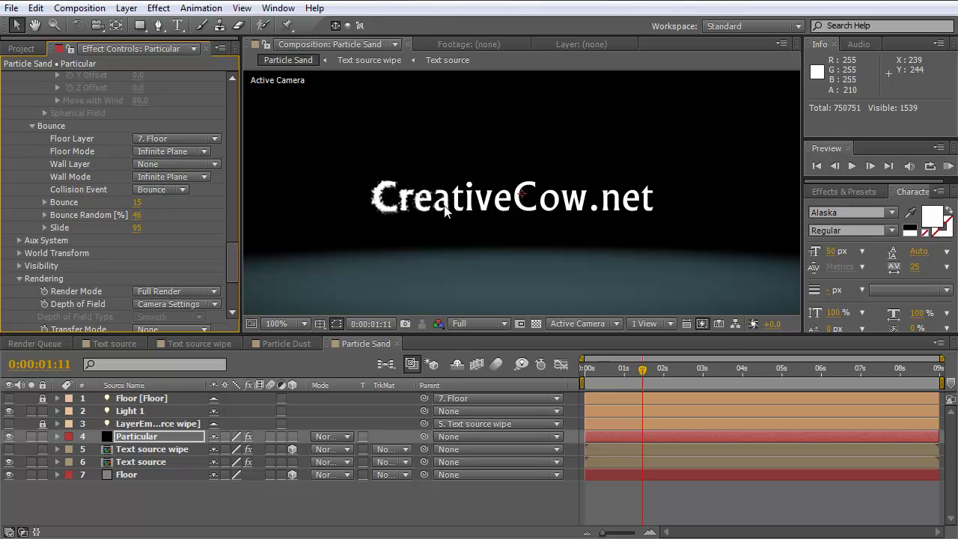
{"action": "left_click", "coordinate": [948, 165]}
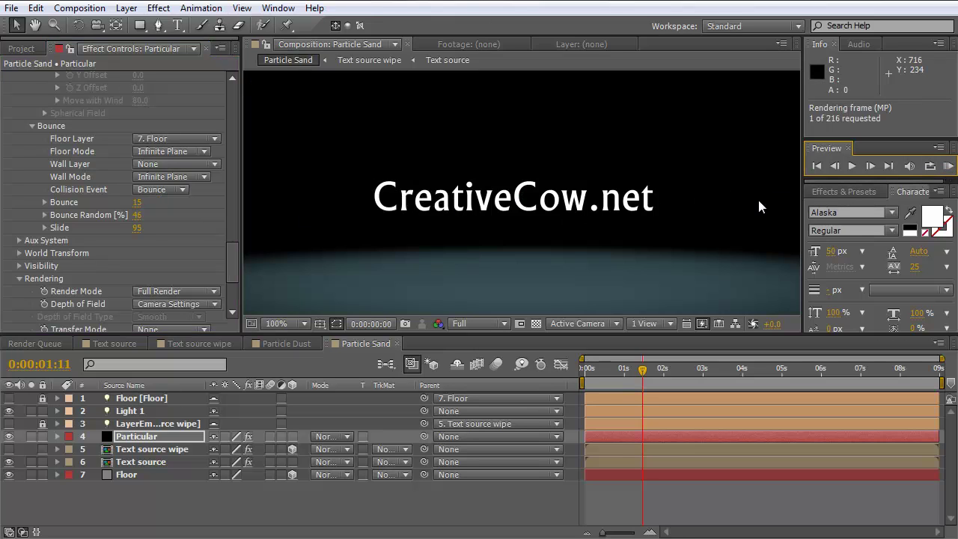